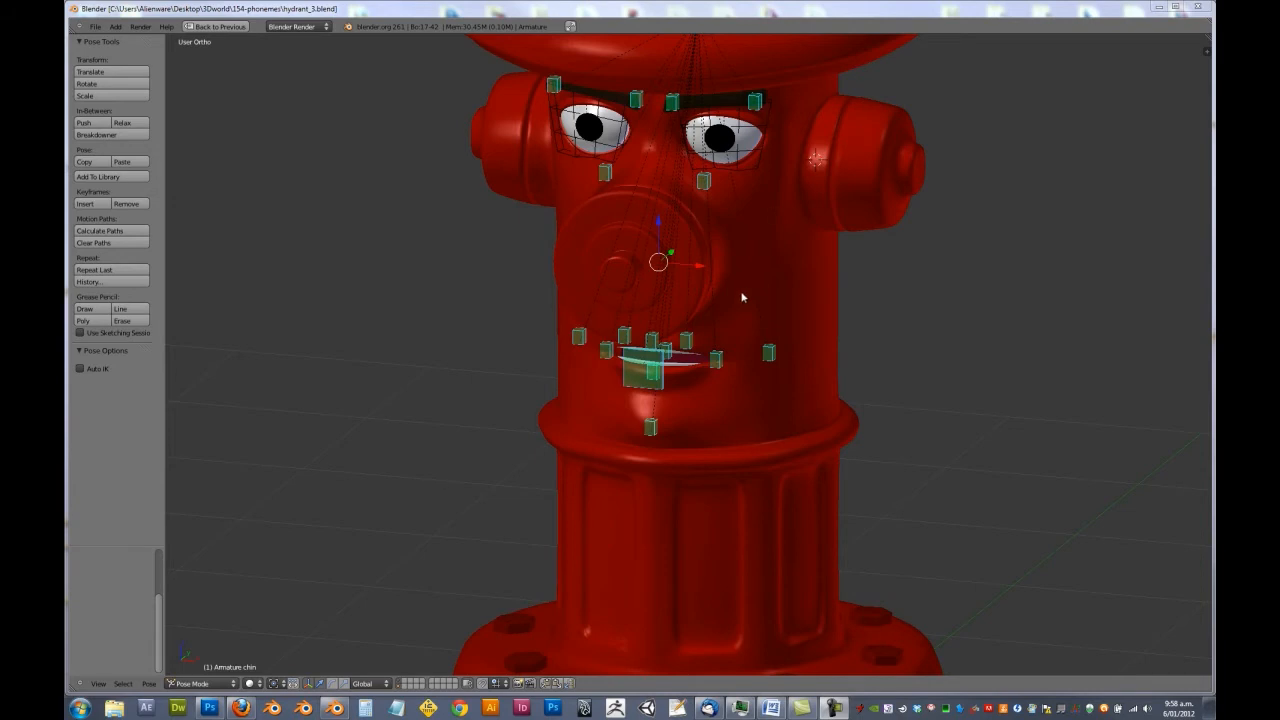
Unhide all of the hydrant armature's bones, clear the selection and restore the multi-editor layout from the maximized 3D view.
middle_drag(748, 303, 691, 296)
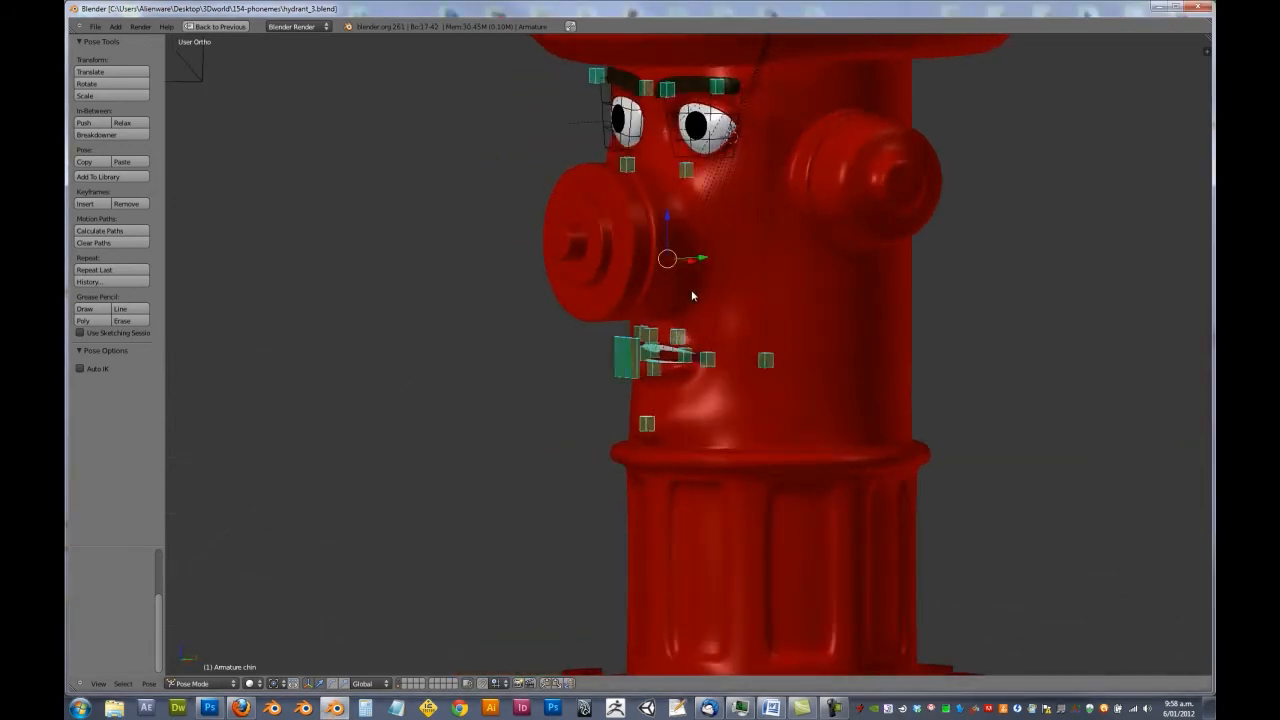
key(alt+h)
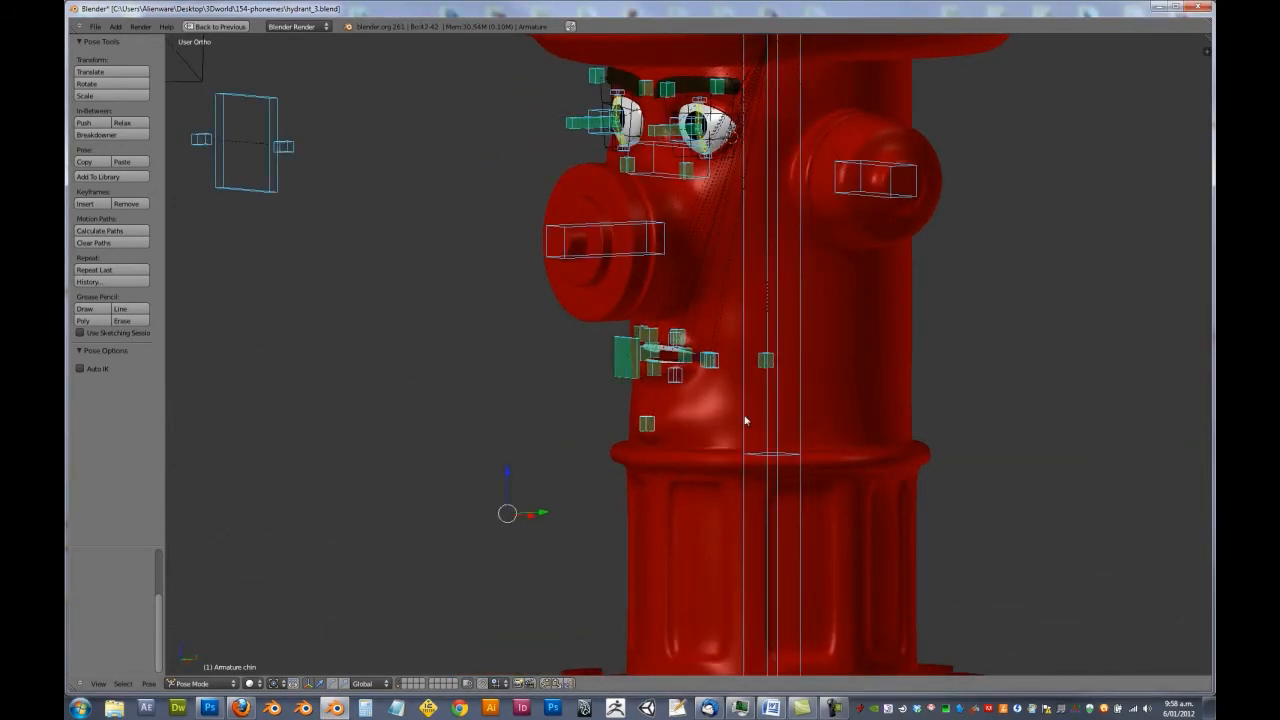
key(a)
middle_drag(757, 385, 721, 380)
key(ctrl+Up)
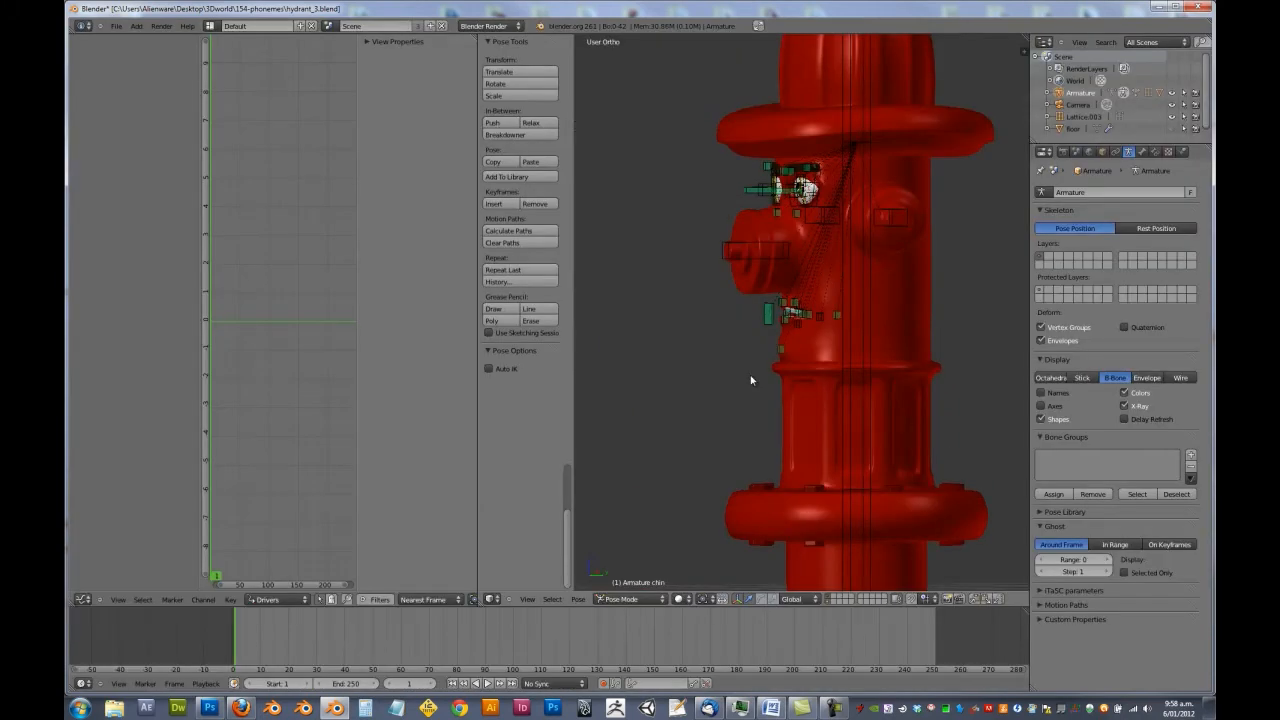
In the right side view, select the nose, side-cap and central body bones and hide them.
shift+middle_drag(771, 363, 729, 416)
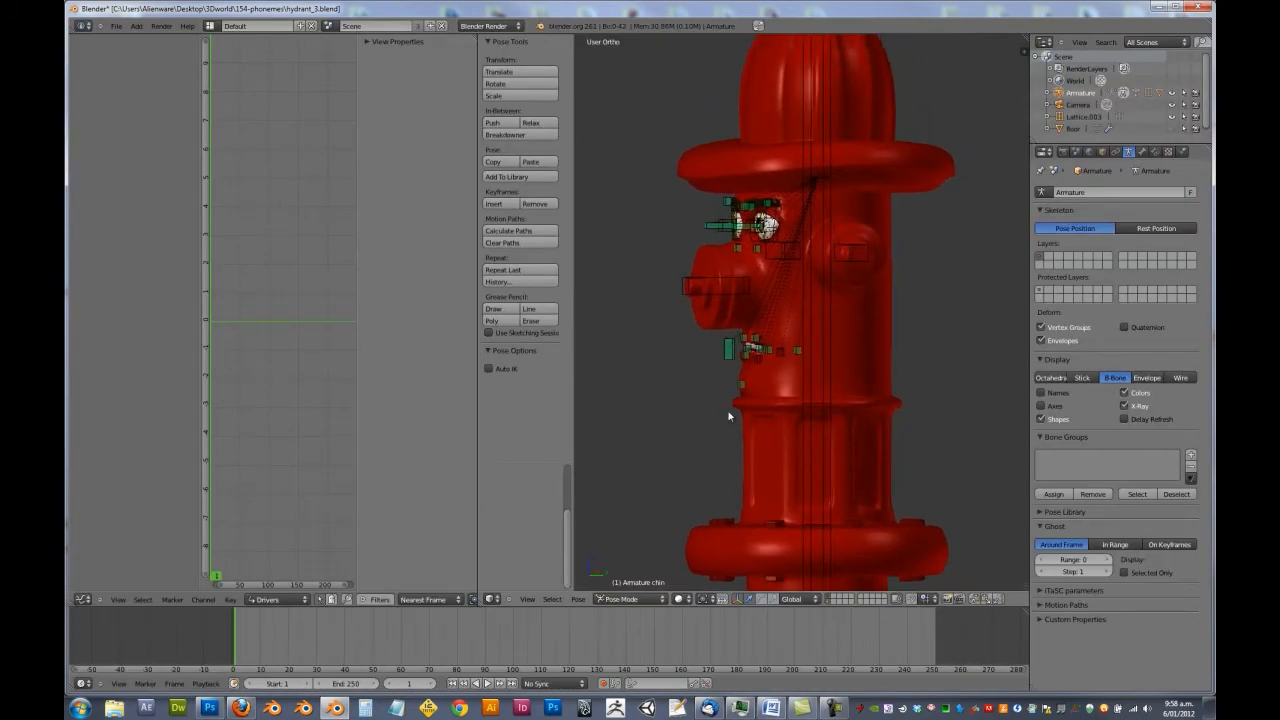
key(KP_3)
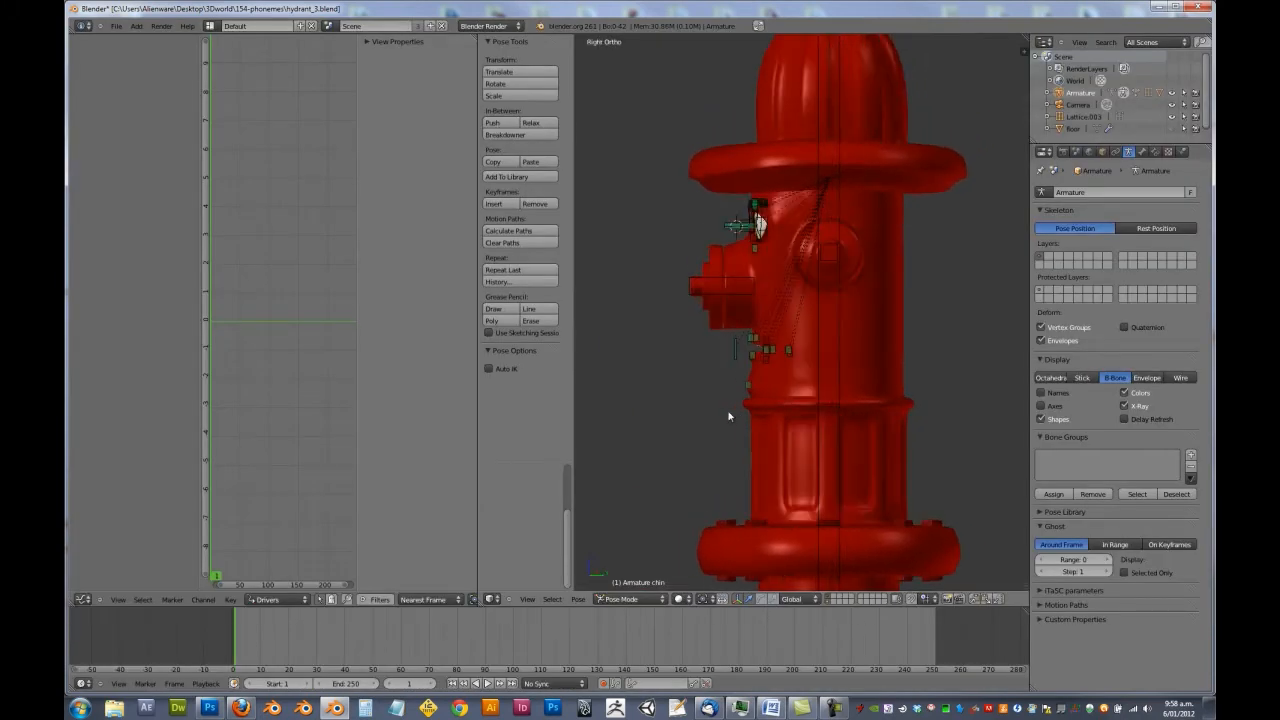
scroll(729, 416, up, 2)
scroll(747, 440, up, 2)
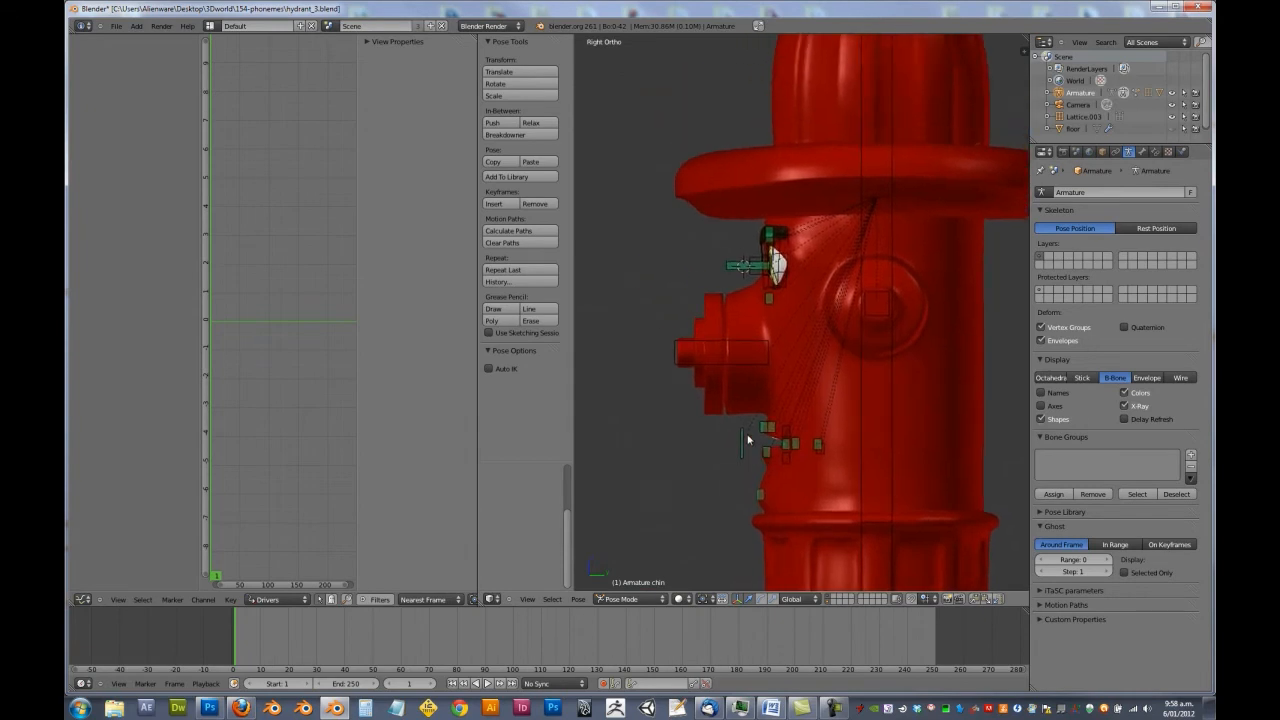
scroll(747, 440, down, 4)
key(b)
drag(734, 315, 852, 329)
key(b)
drag(886, 80, 828, 576)
key(h)
Select the eye bones protruding in front of the eyes and move them to armature layer 16.
scroll(827, 415, up, 2)
scroll(812, 298, up, 4)
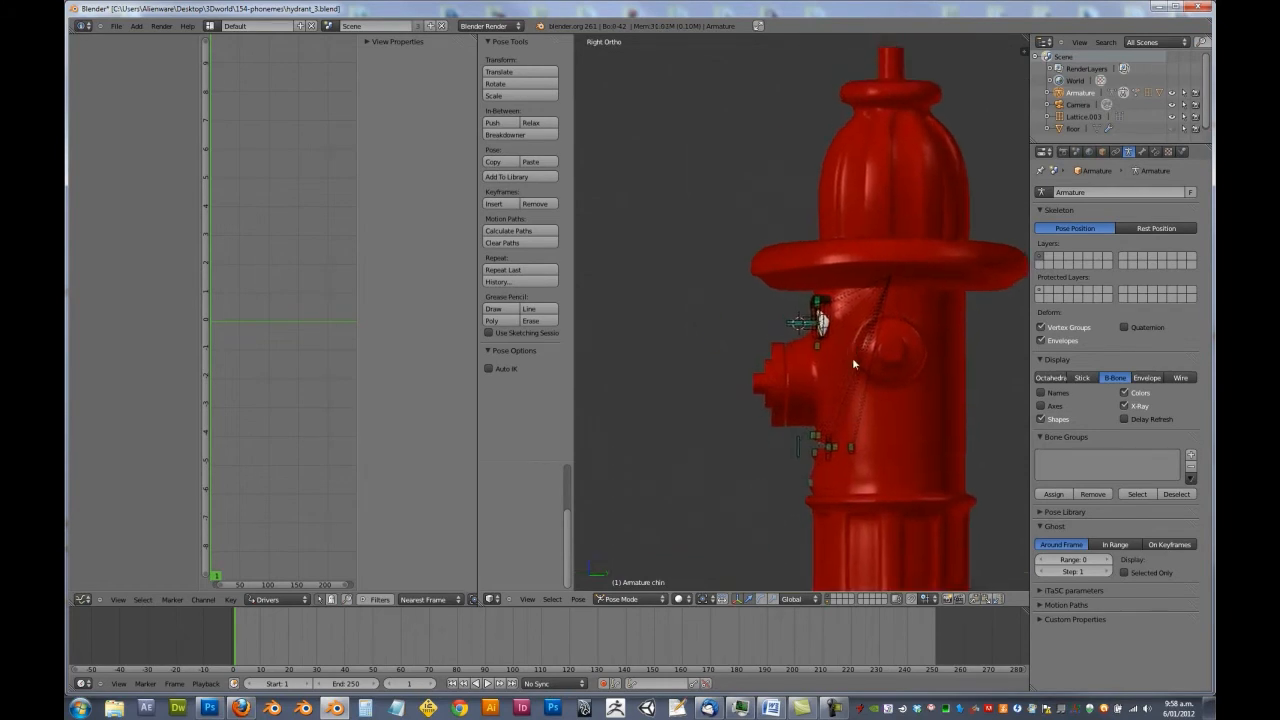
key(b)
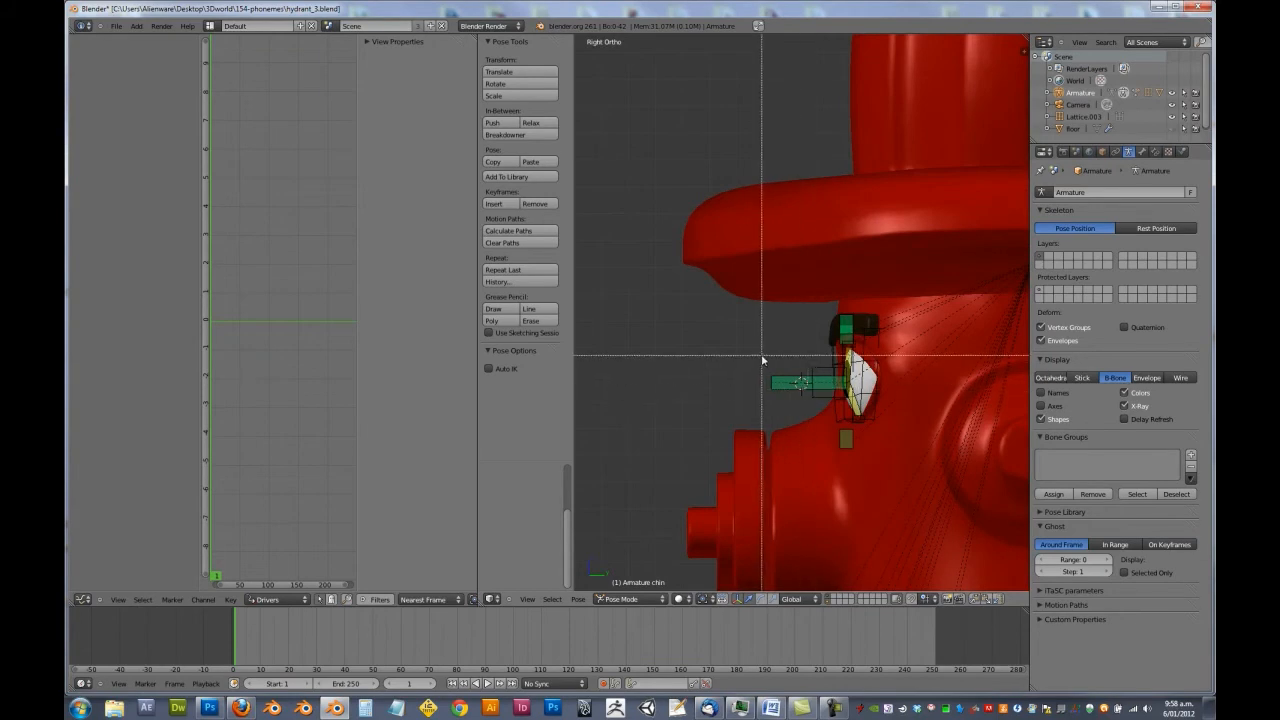
drag(763, 349, 890, 408)
scroll(870, 406, down, 2)
scroll(864, 411, down, 3)
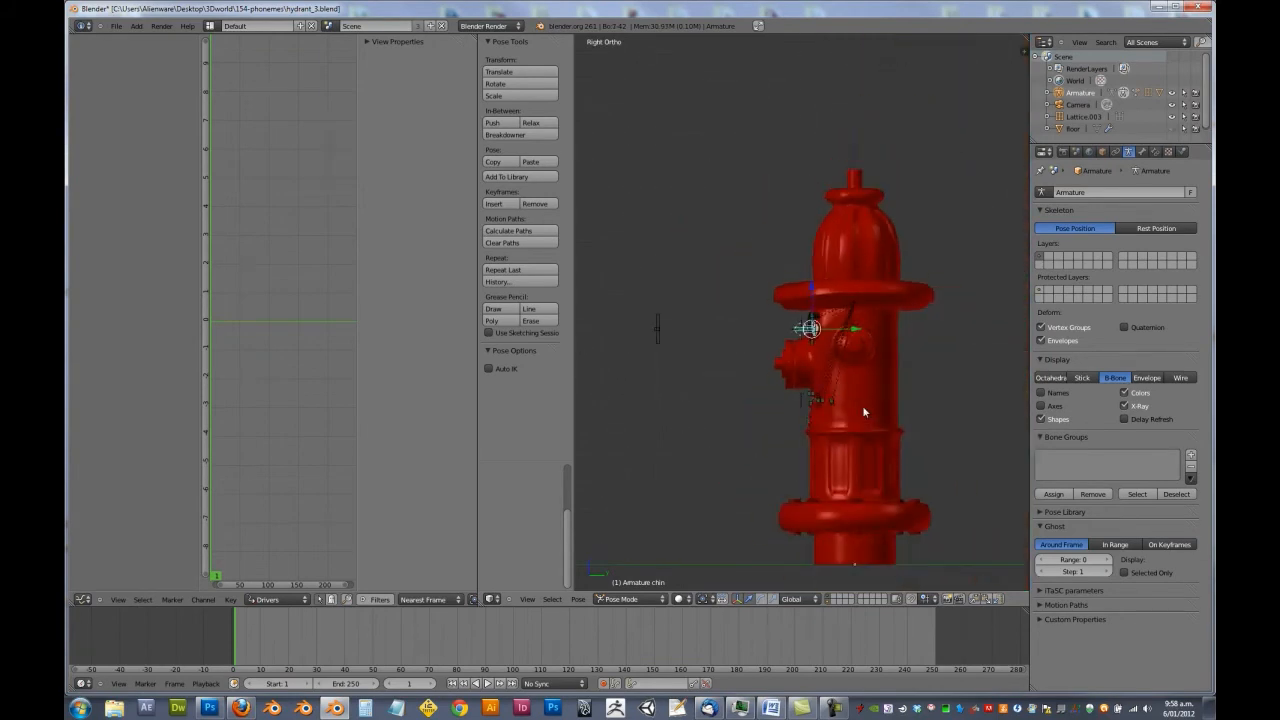
key(m)
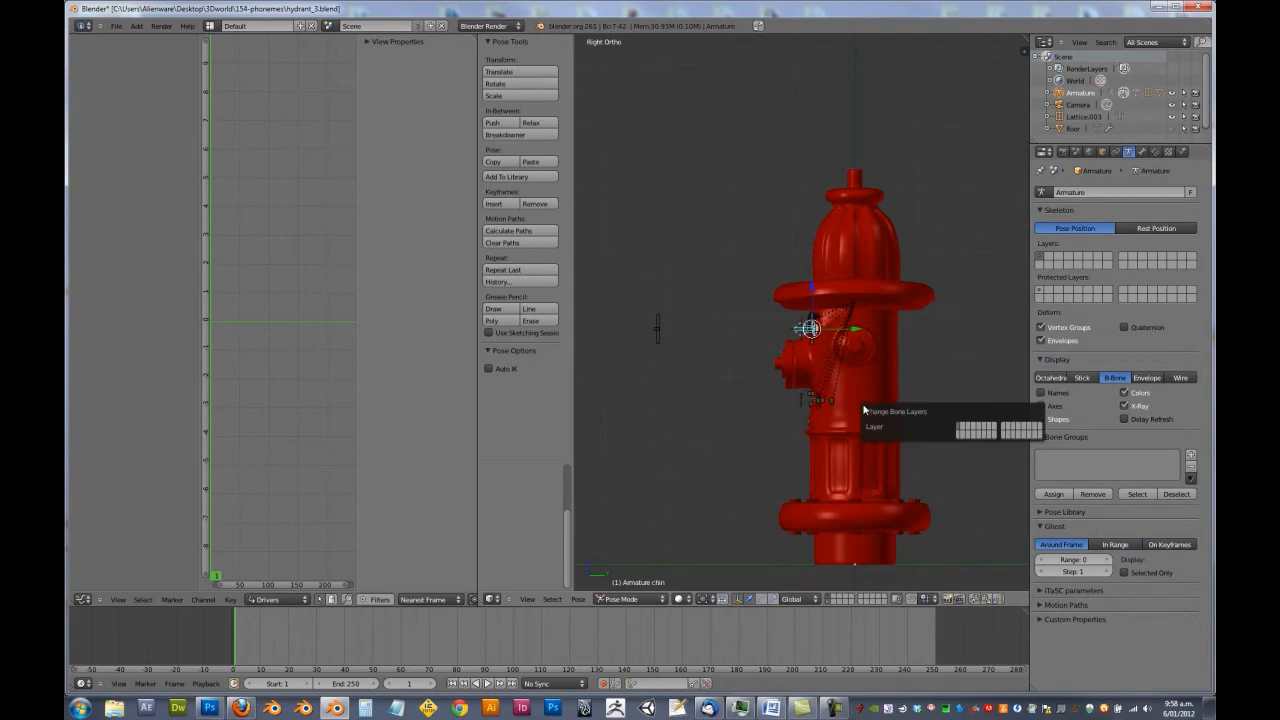
click(1038, 430)
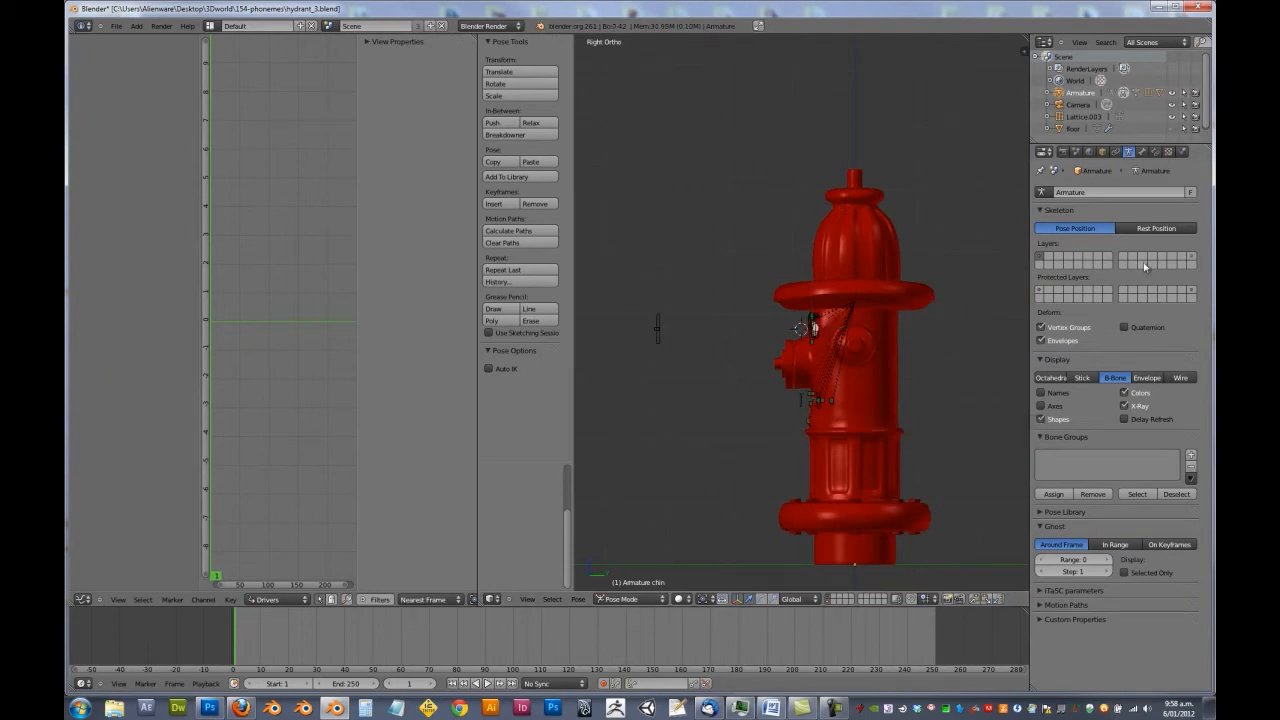
Select the eyebrow and eyelid bones around both eyes and move them to armature layer 3.
middle_drag(800, 369, 820, 369)
scroll(820, 369, up, 4)
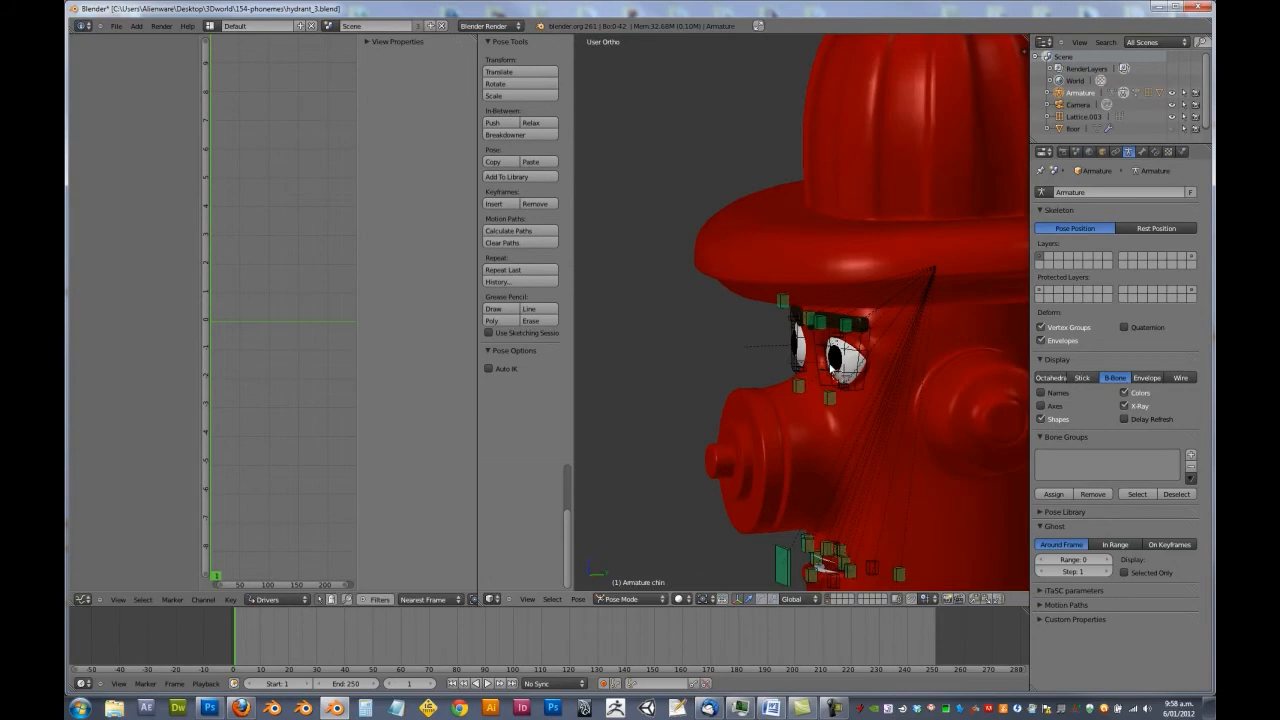
scroll(830, 360, up, 2)
key(KP_1)
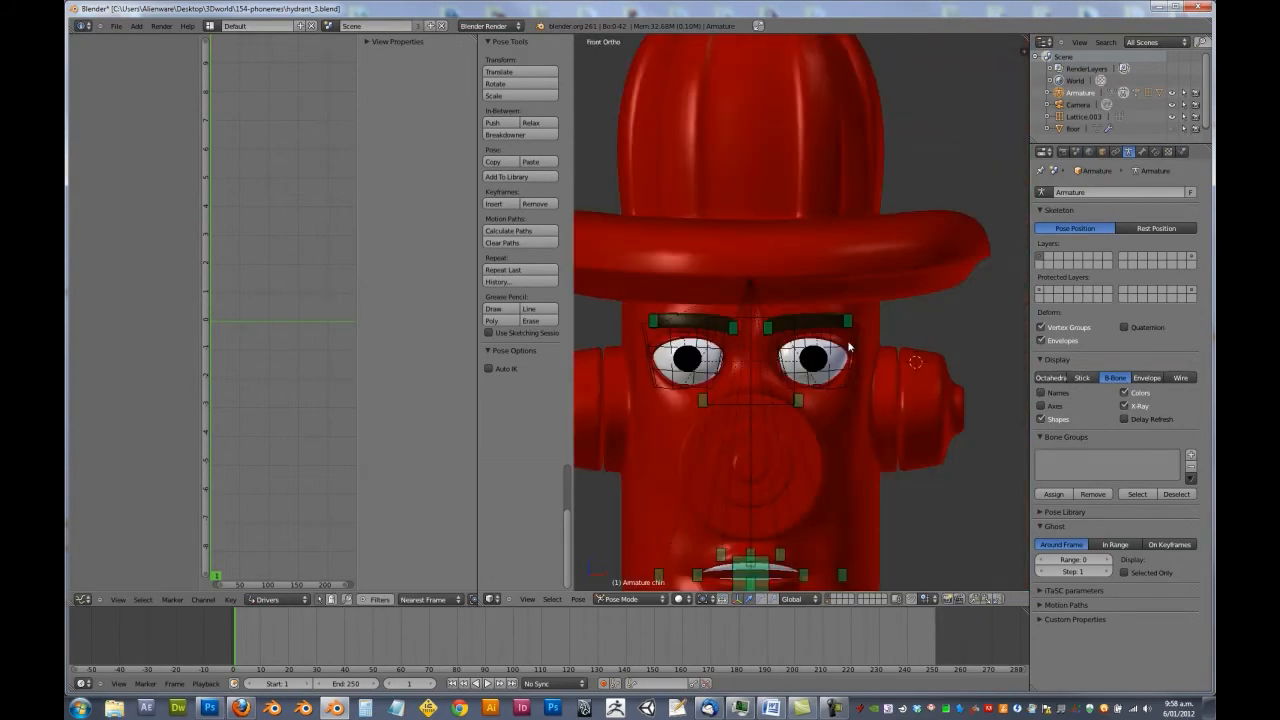
key(KP_3)
key(b)
drag(770, 269, 846, 426)
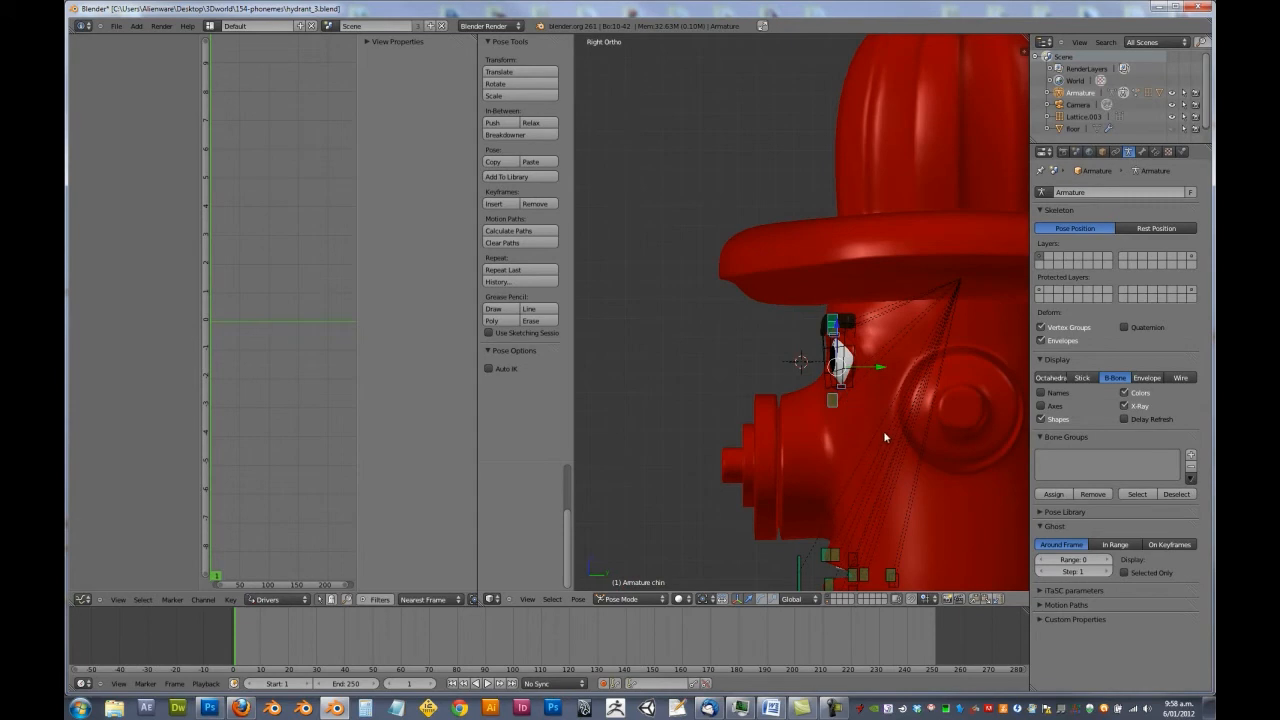
scroll(835, 376, down, 3)
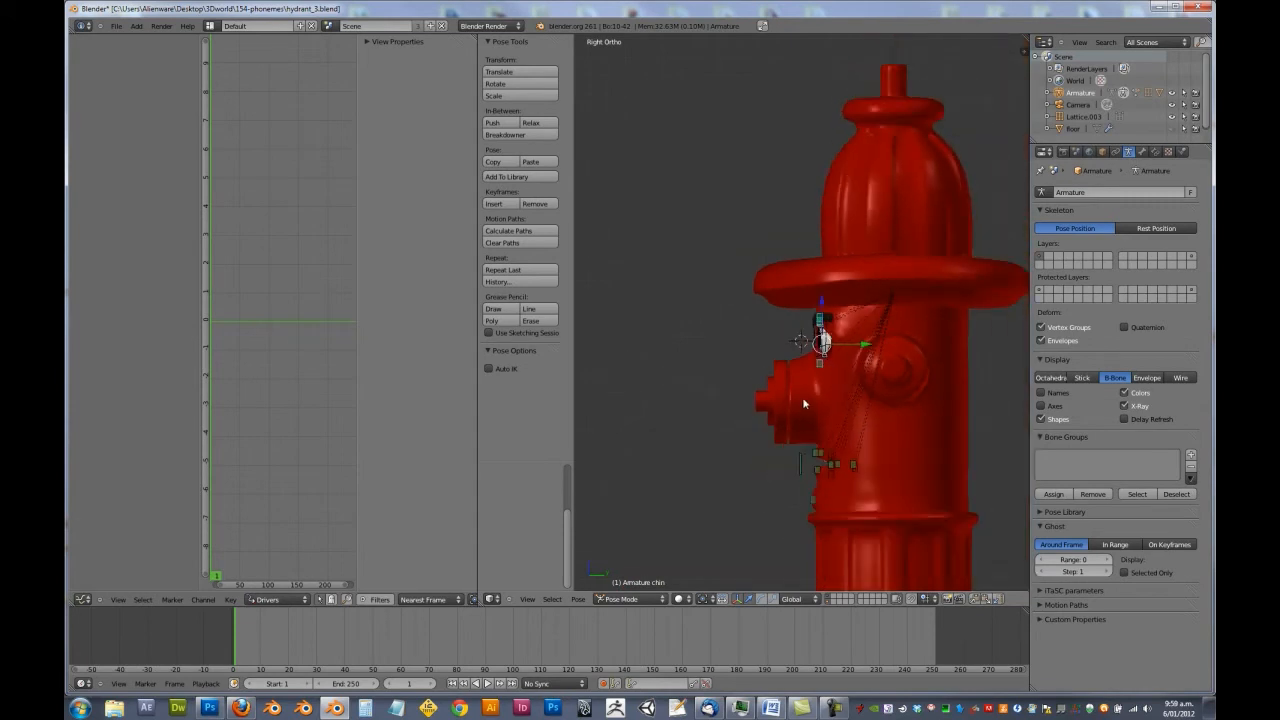
shift+middle_drag(811, 380, 838, 330)
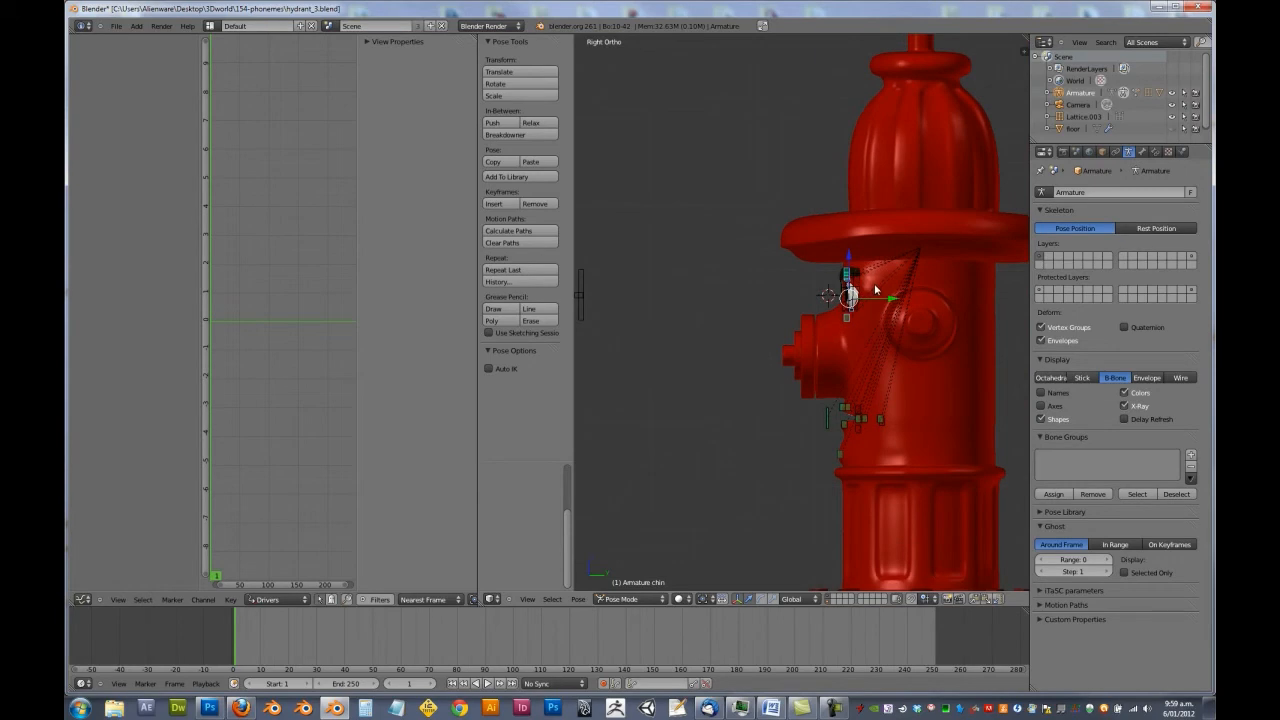
key(m)
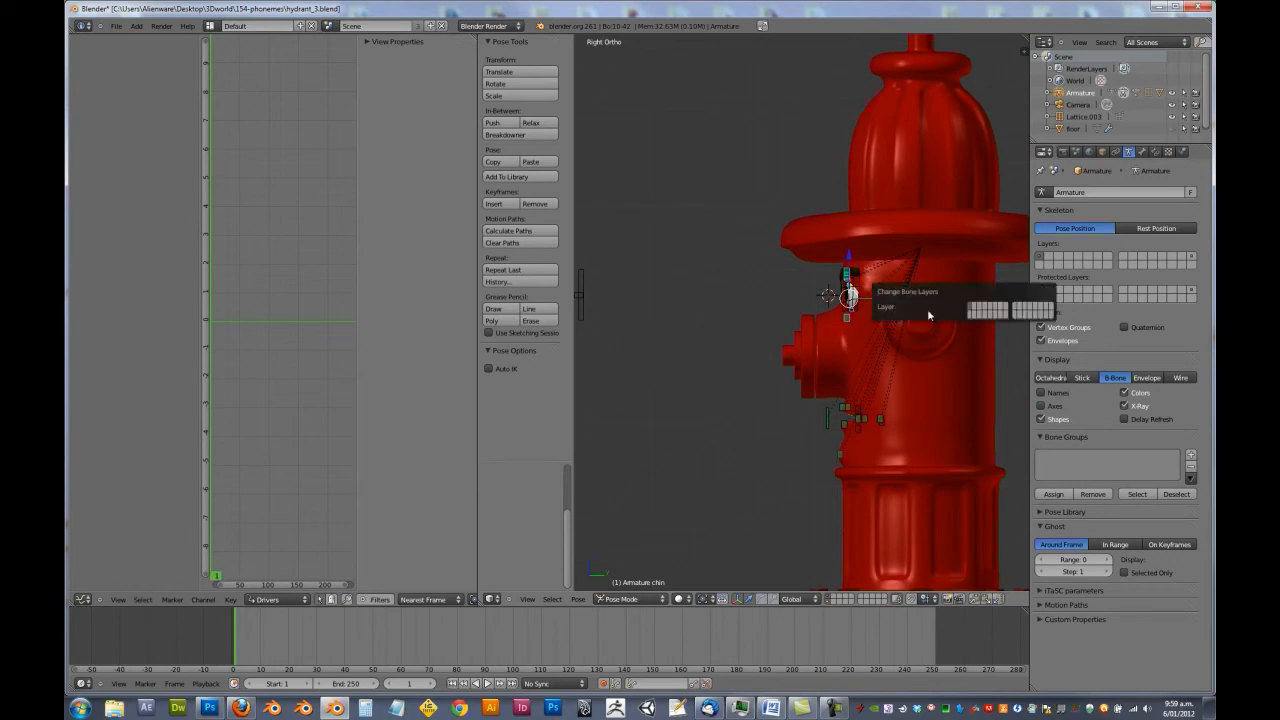
click(980, 309)
Select the eye target bones floating in front of the face and move them to armature layer 19.
shift+middle_drag(734, 324, 816, 320)
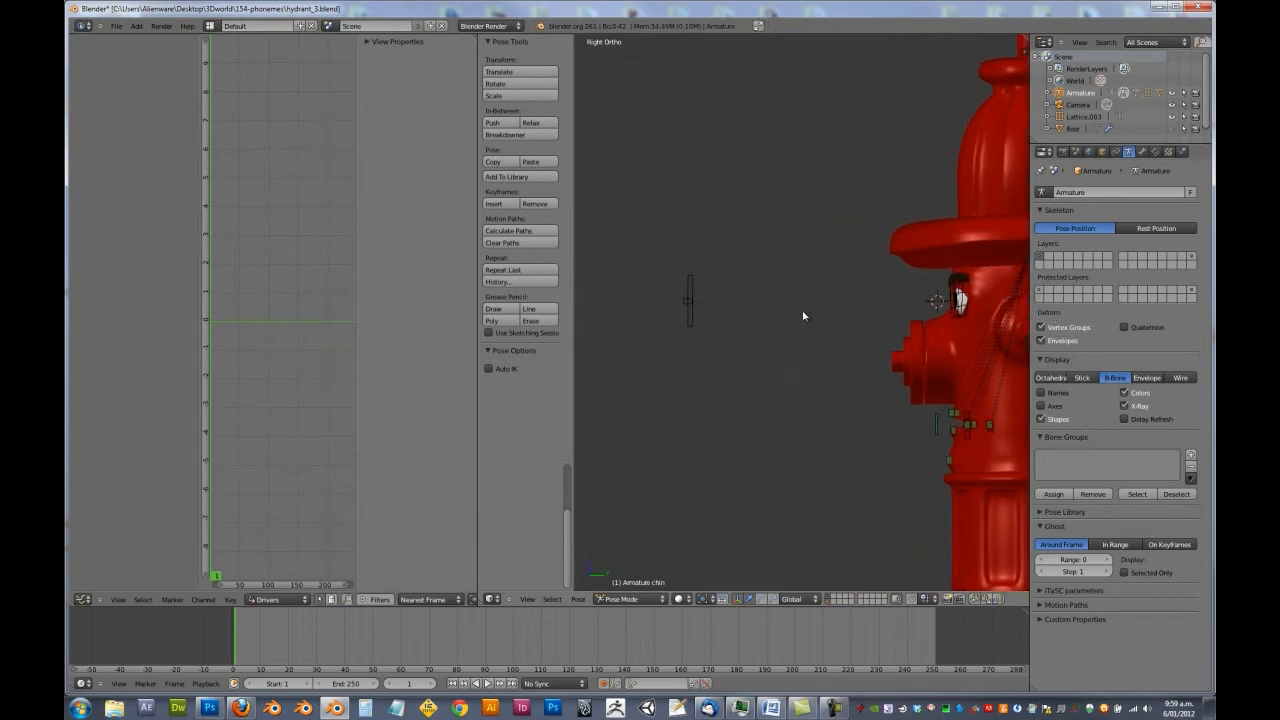
key(b)
drag(774, 251, 681, 347)
key(b)
key(Escape)
key(m)
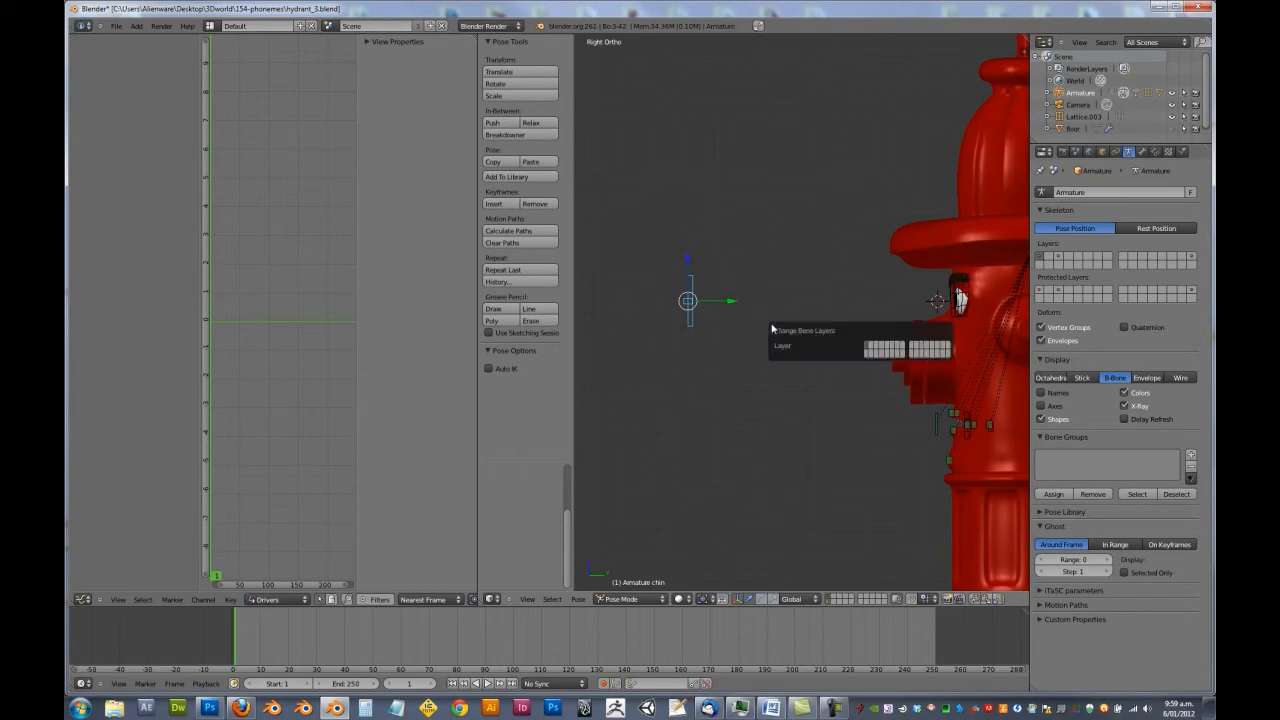
click(877, 352)
Select the mouth, cheek and chin control bones, leaving out the inner mouth bones, and move them to armature layer 2.
scroll(788, 345, up, 2)
scroll(787, 345, up, 4)
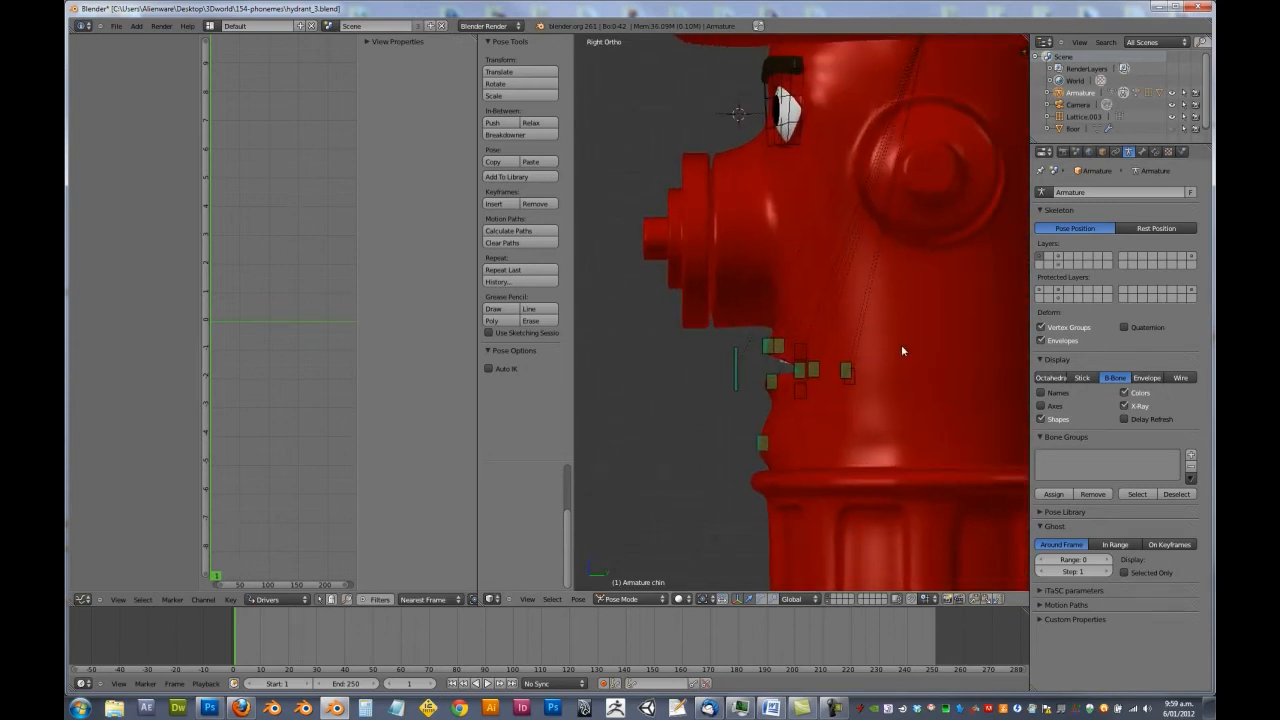
key(b)
drag(900, 292, 700, 474)
key(b)
middle_drag(866, 373, 853, 392)
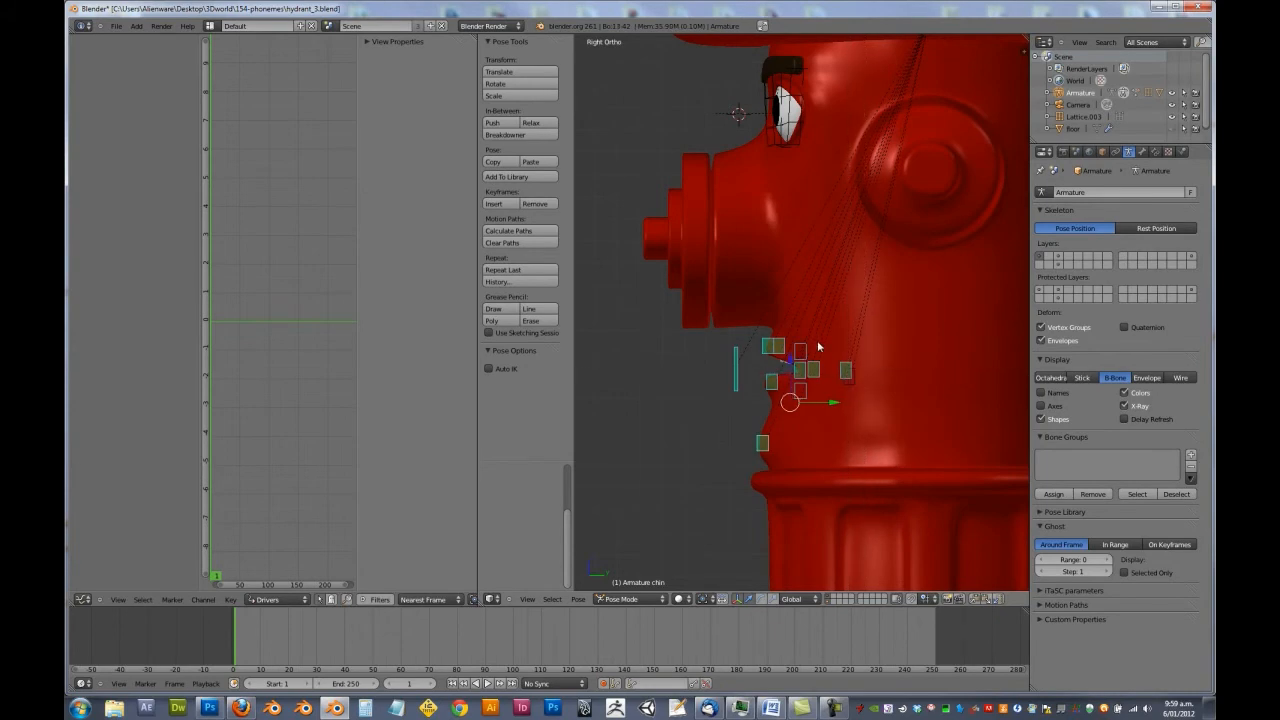
key(b)
drag(807, 371, 788, 411)
middle_drag(788, 409, 784, 423)
key(m)
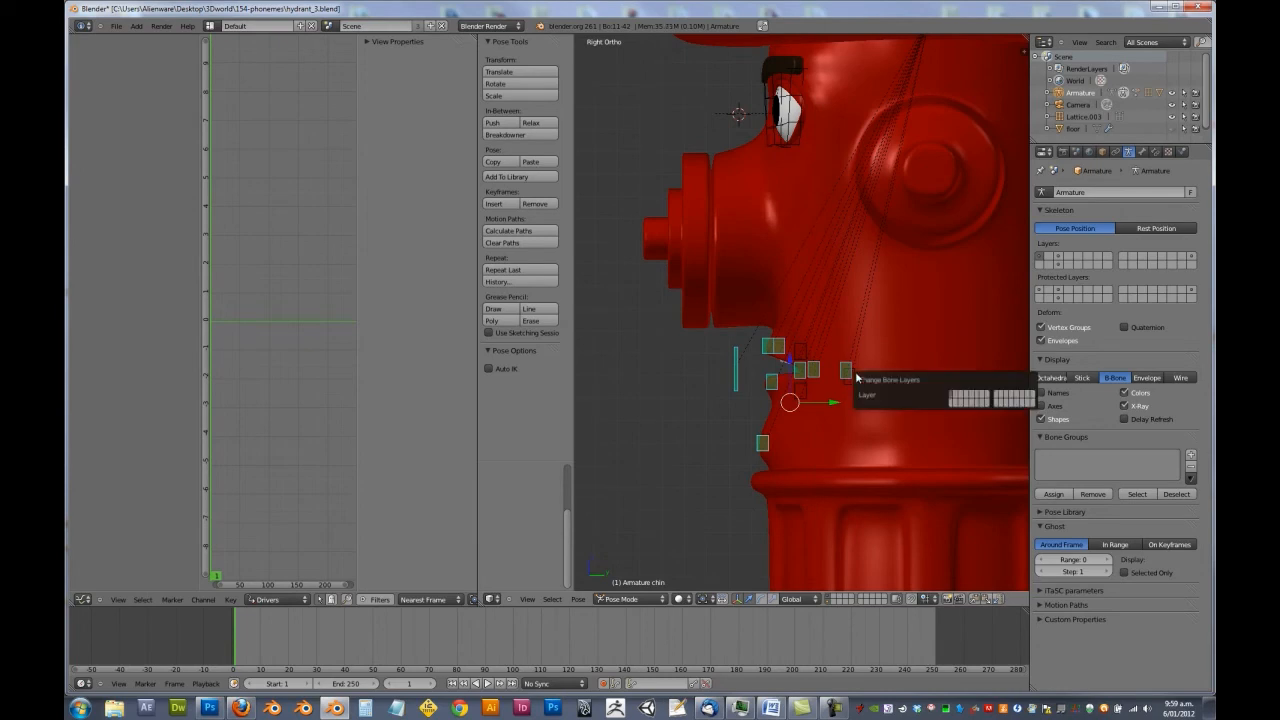
click(957, 397)
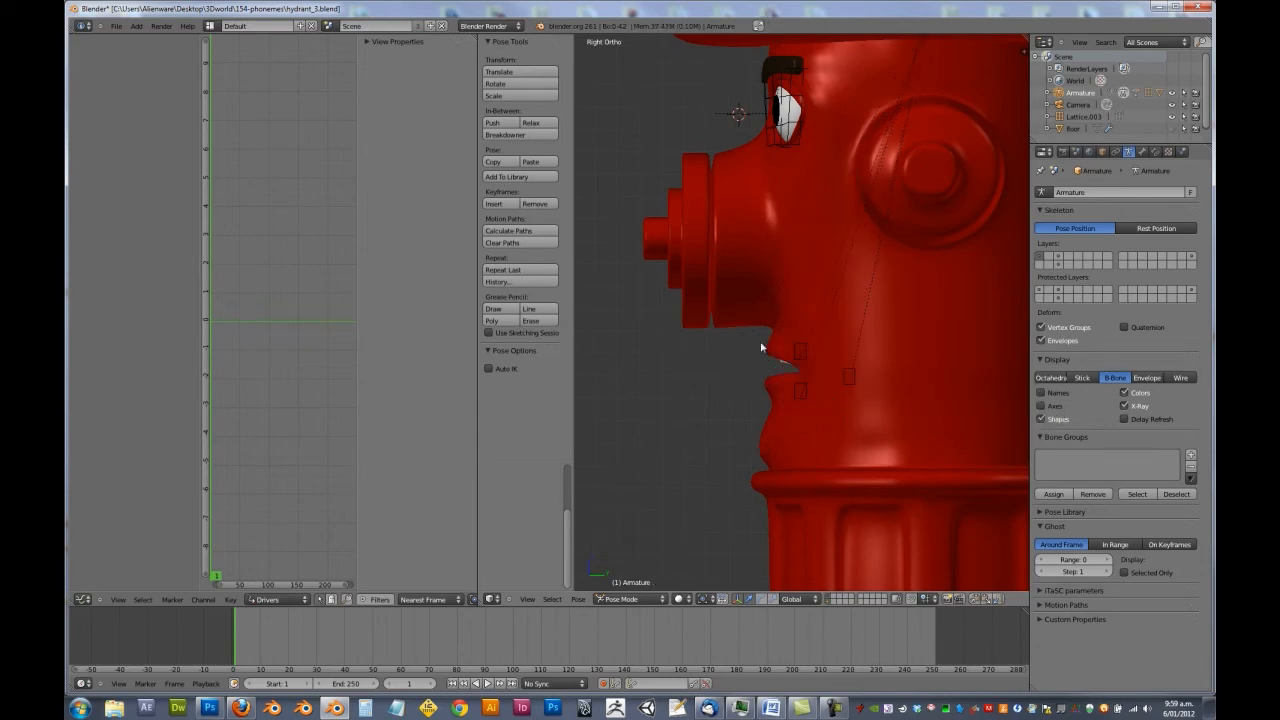
Select the remaining inner mouth bones and move them to armature layer 18.
key(b)
drag(903, 323, 786, 409)
key(m)
click(1004, 424)
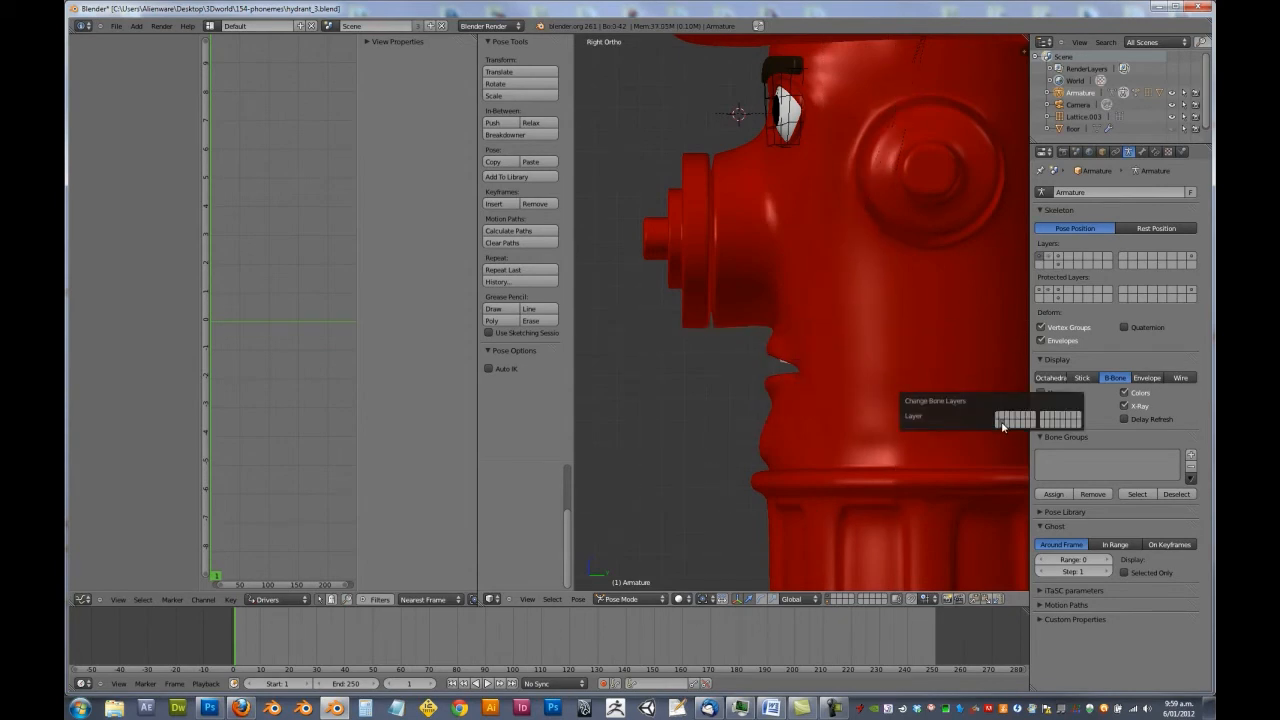
Unhide the hidden bones and move the leftover eye.R bone to armature layer 16.
scroll(755, 256, down, 3)
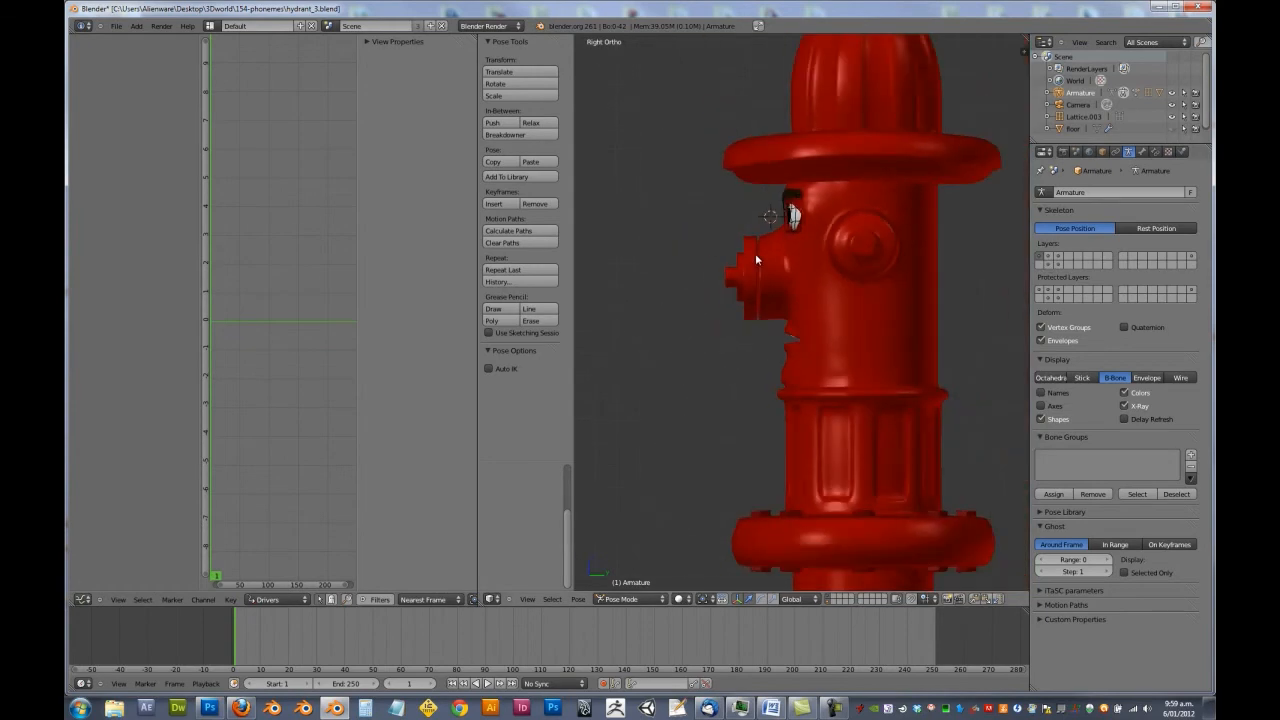
middle_drag(755, 253, 767, 318)
scroll(839, 277, up, 5)
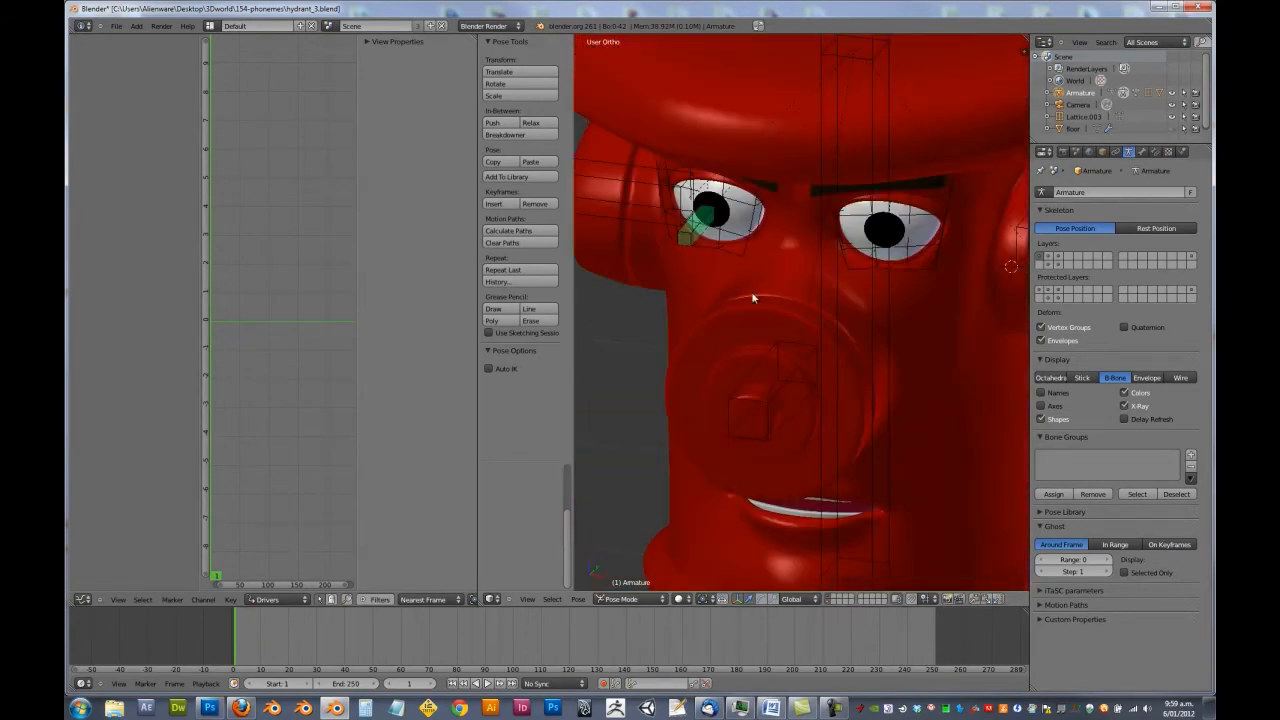
right_click(702, 237)
key(m)
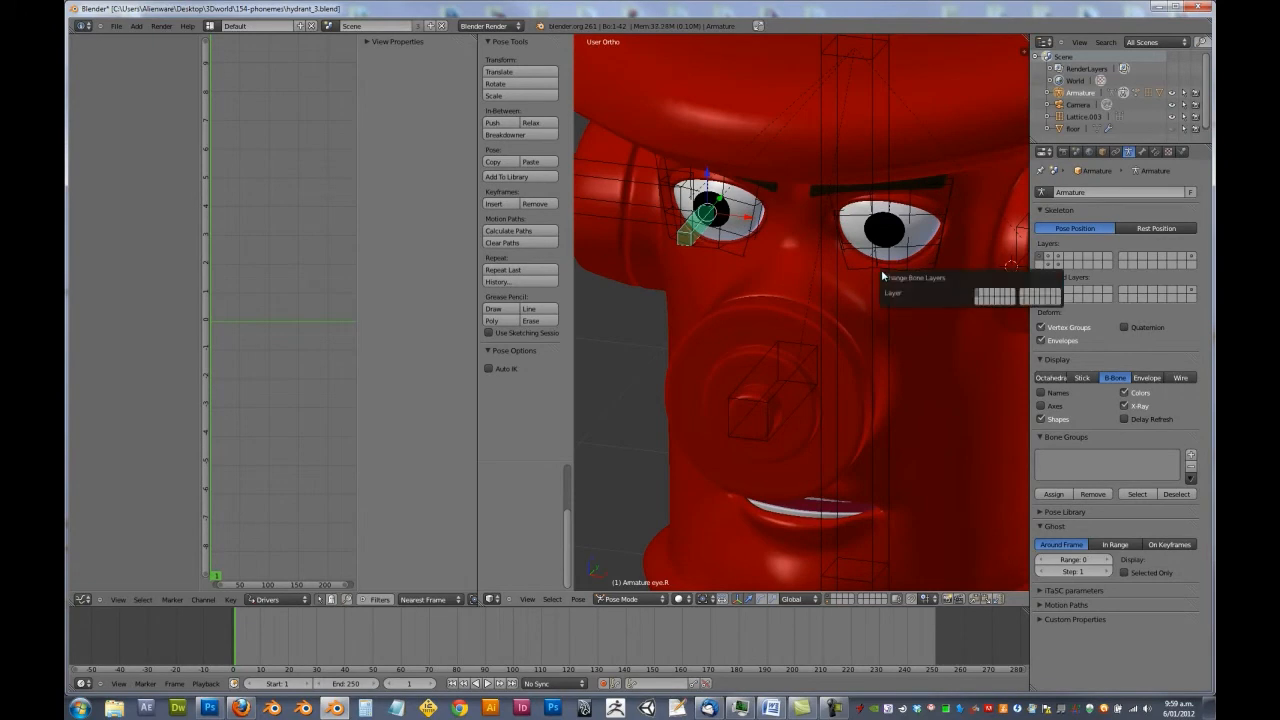
click(1058, 295)
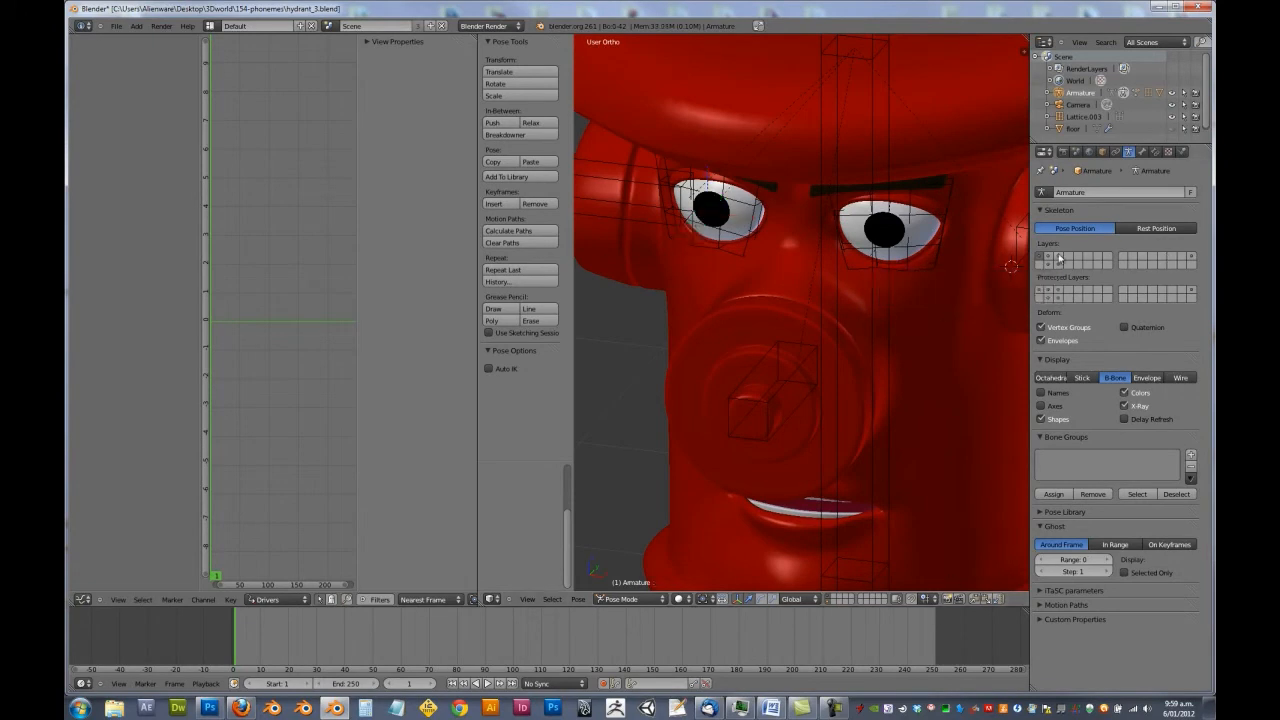
Display only armature layer 2, which holds the mouth control bones.
click(1052, 262)
scroll(982, 285, down, 4)
middle_drag(923, 342, 765, 364)
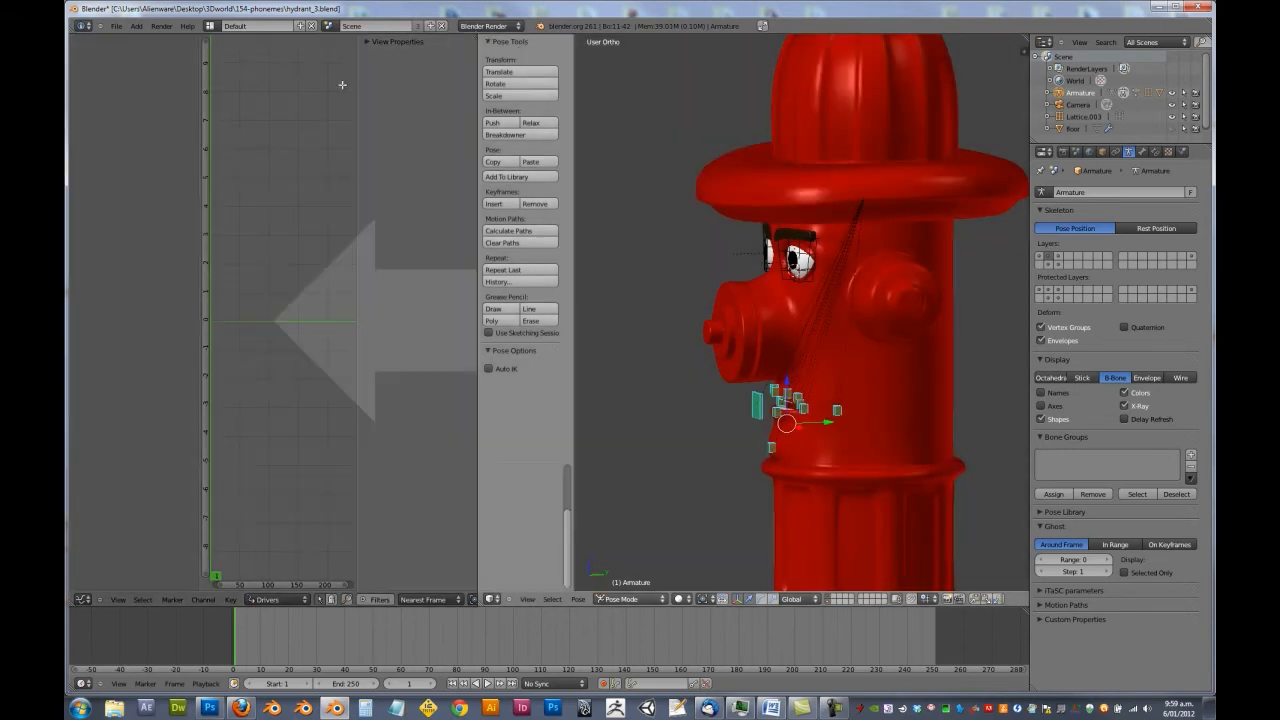
Join the 3D view over the neighbouring drivers editor and frame the mouth controls in front view.
drag(342, 84, 342, 84)
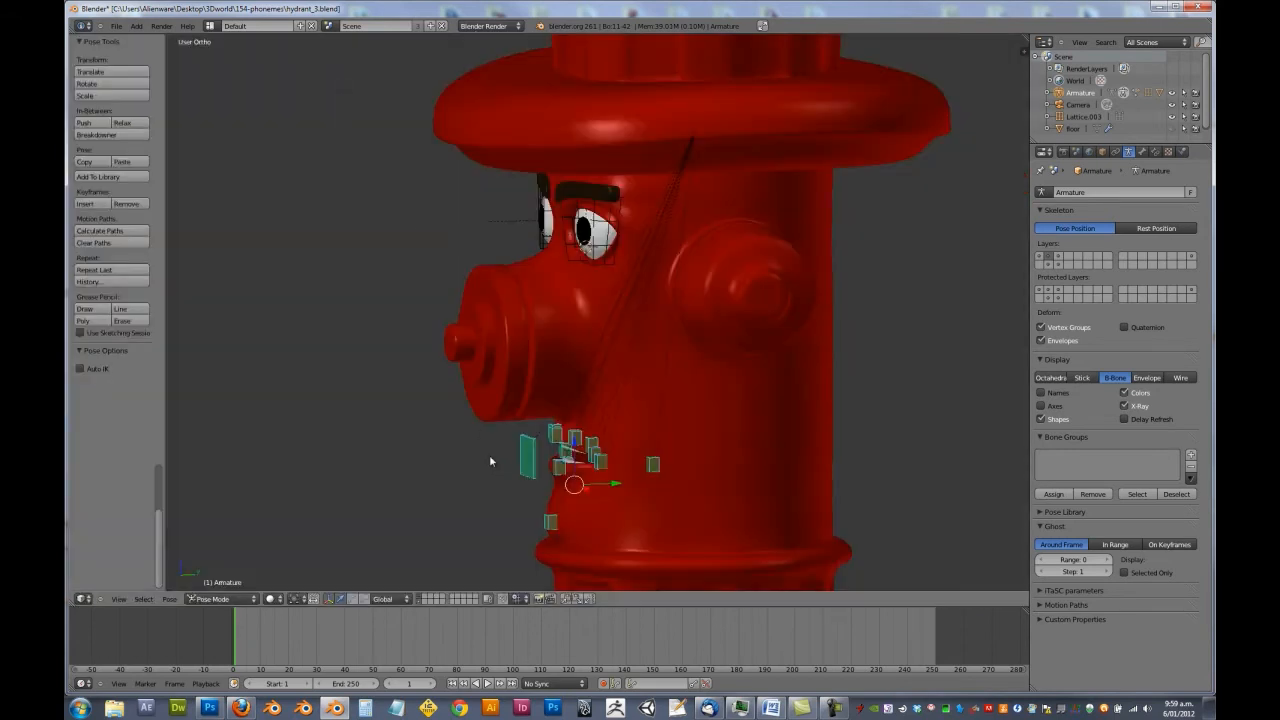
middle_drag(444, 365, 521, 377)
key(KP_1)
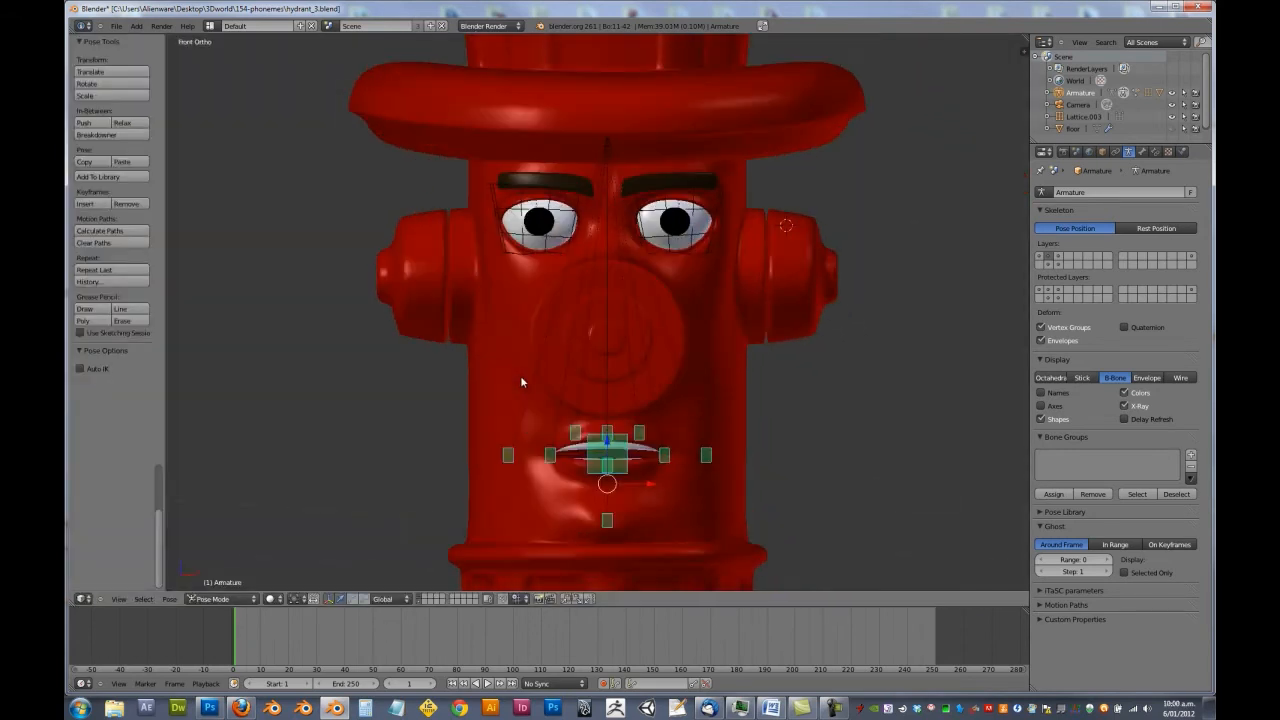
shift+middle_drag(585, 424, 594, 341)
scroll(594, 346, up, 2)
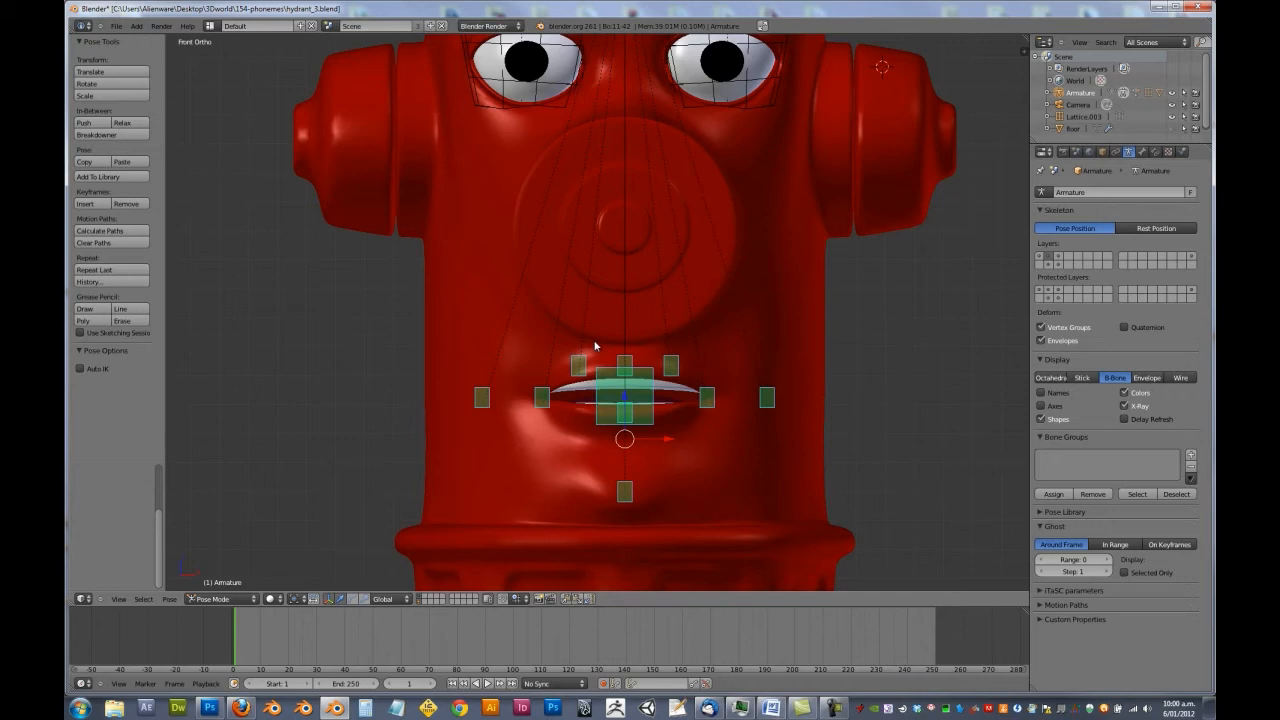
Move the chin bone down about 0.055 along the global Z axis to lower the jaw.
right_click(628, 493)
key(g)
key(z)
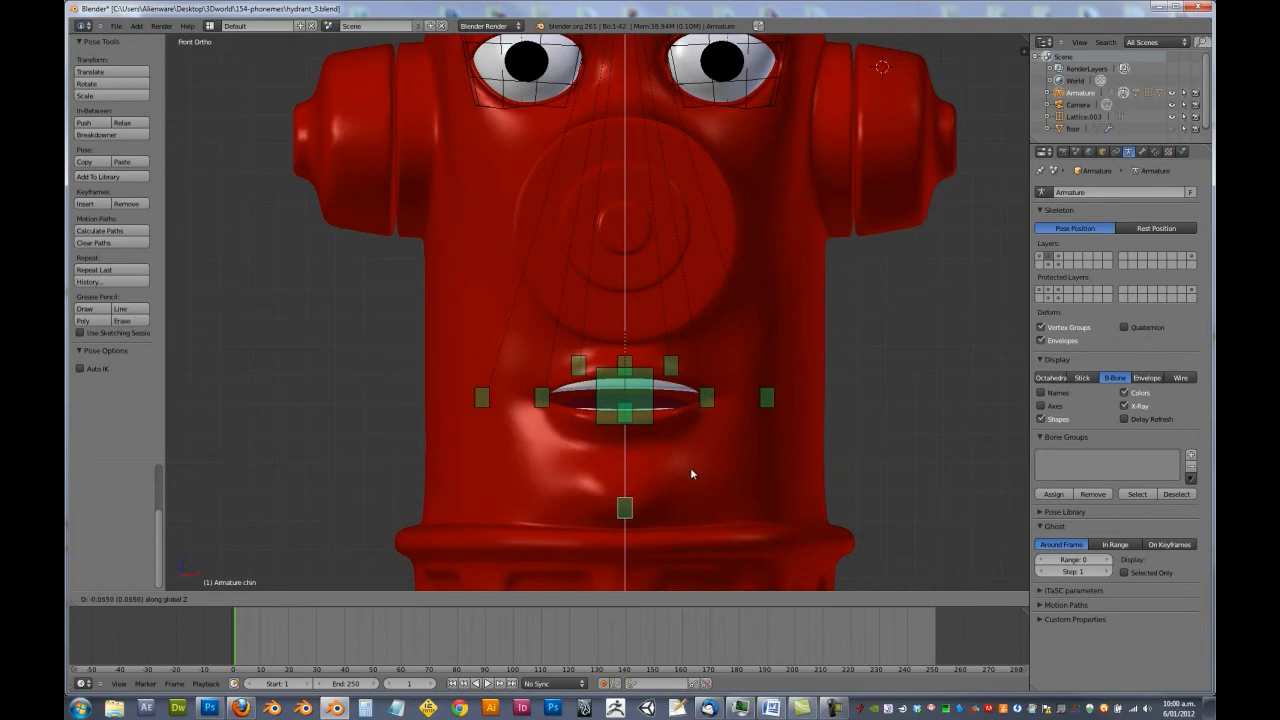
click(690, 467)
Move both smile bones at the mouth corners up about 0.02 along the global Z axis.
right_click(705, 398)
shift+right_click(540, 397)
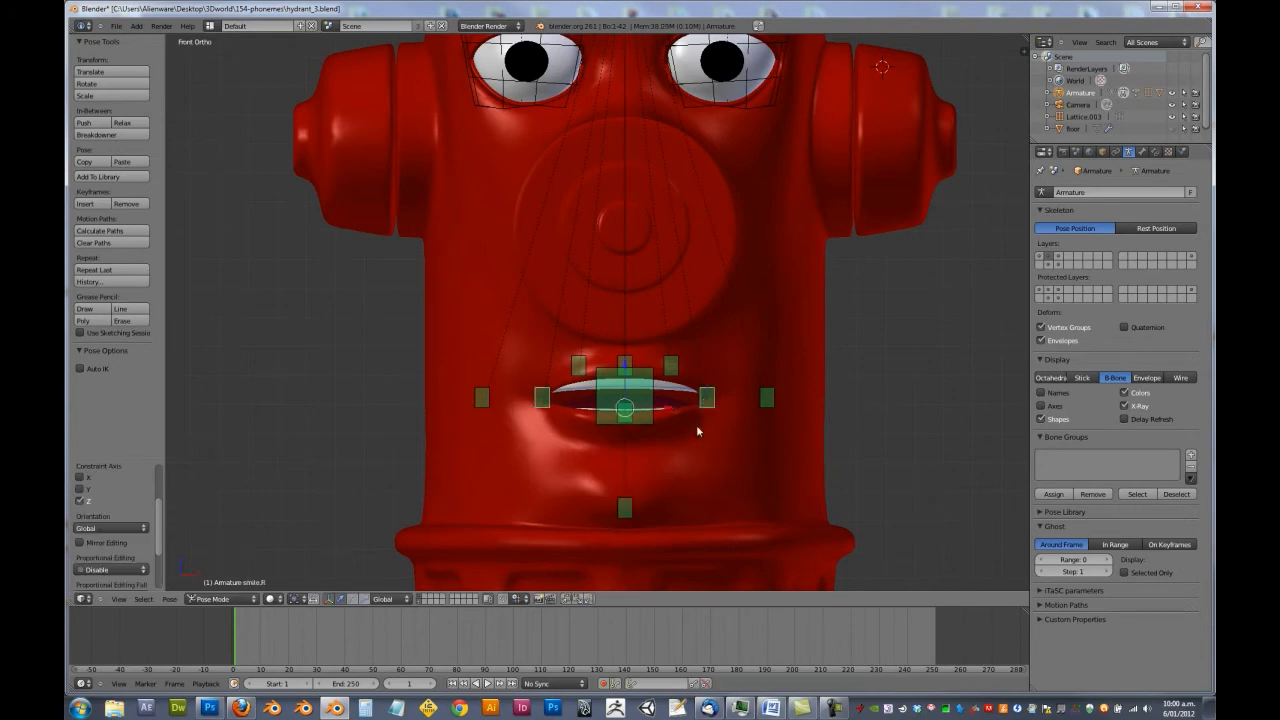
key(g)
key(z)
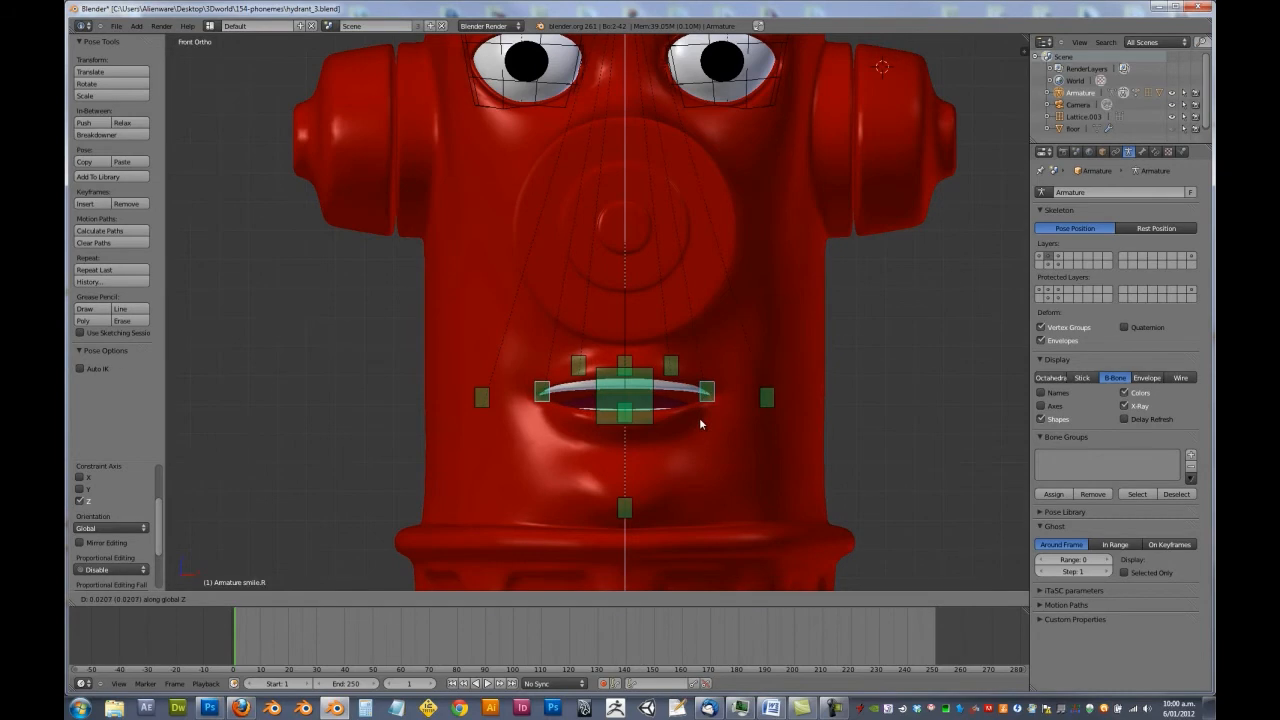
click(700, 420)
Move the Ooh-Ee bone slightly back toward the face along the global Y axis to widen the mouth.
middle_drag(672, 353, 570, 385)
right_click(509, 421)
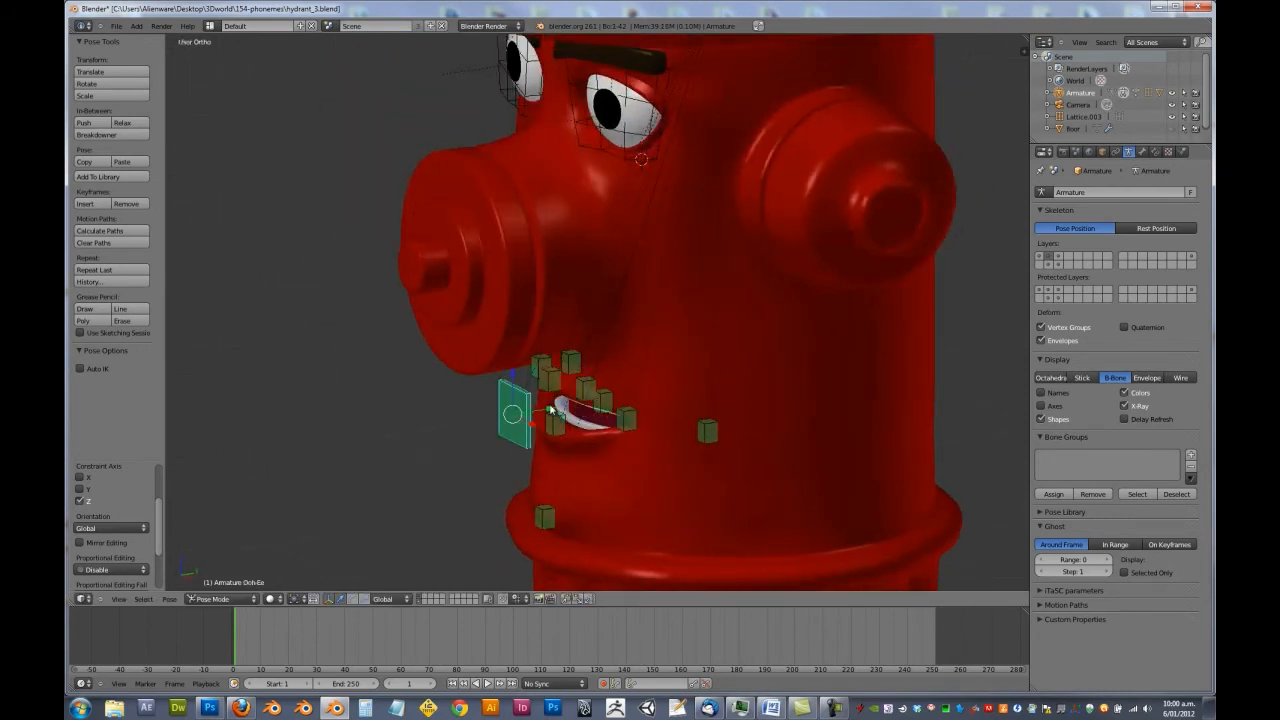
key(g)
key(y)
click(555, 408)
middle_drag(555, 408, 623, 405)
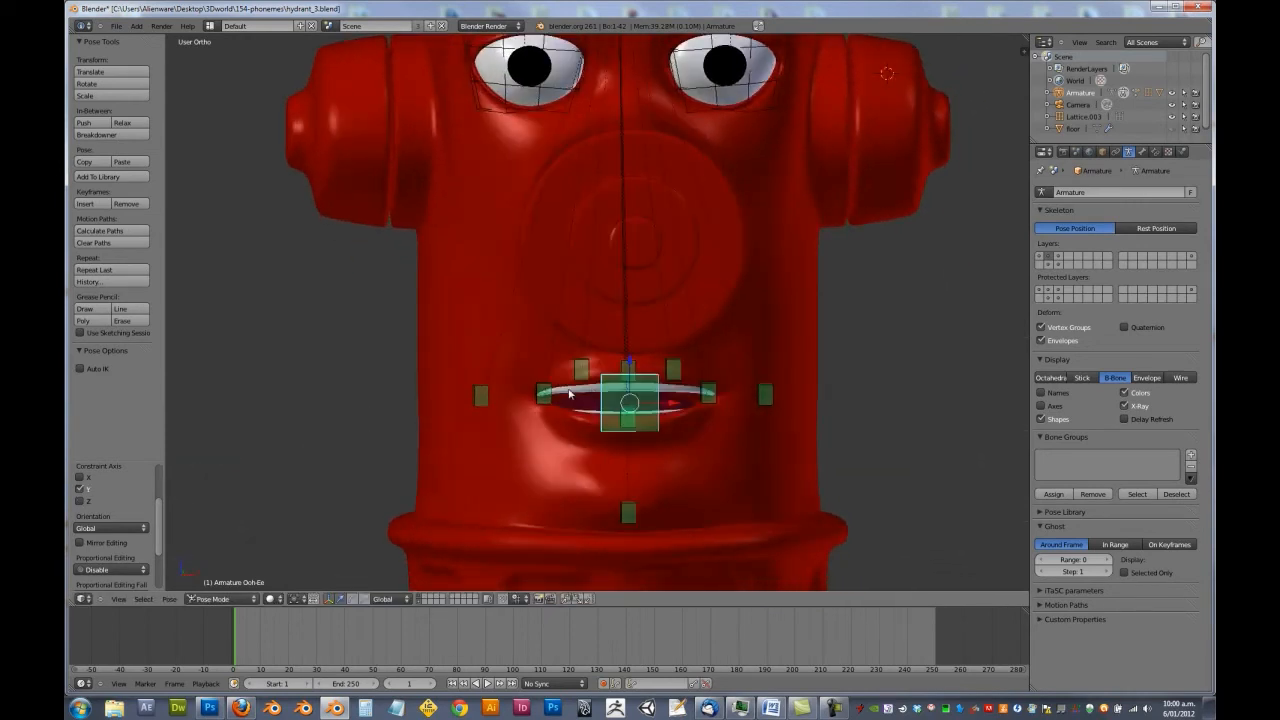
key(KP_1)
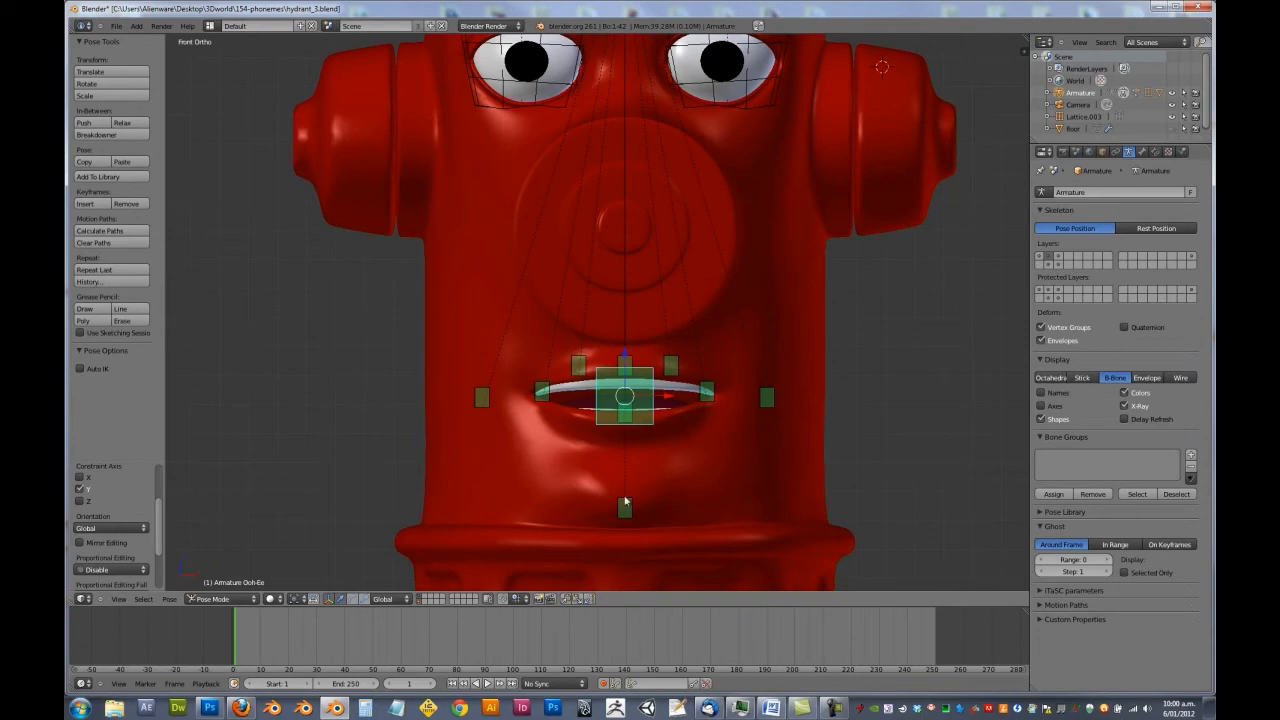
Lower the chin bone about a further 0.03 along the global Z axis.
right_click(624, 508)
key(g)
key(z)
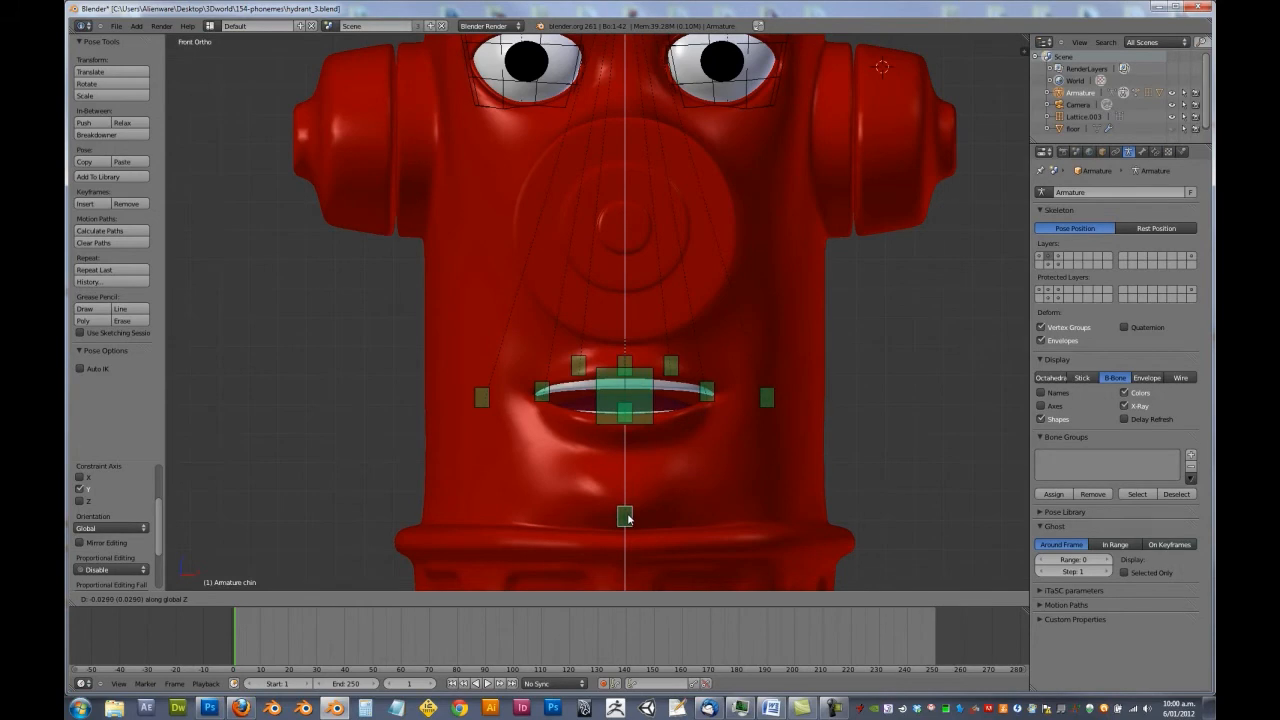
click(625, 516)
Add the current pose of all mouth bones to the pose library as a new pose named AI.
scroll(694, 466, down, 2)
scroll(694, 466, down, 2)
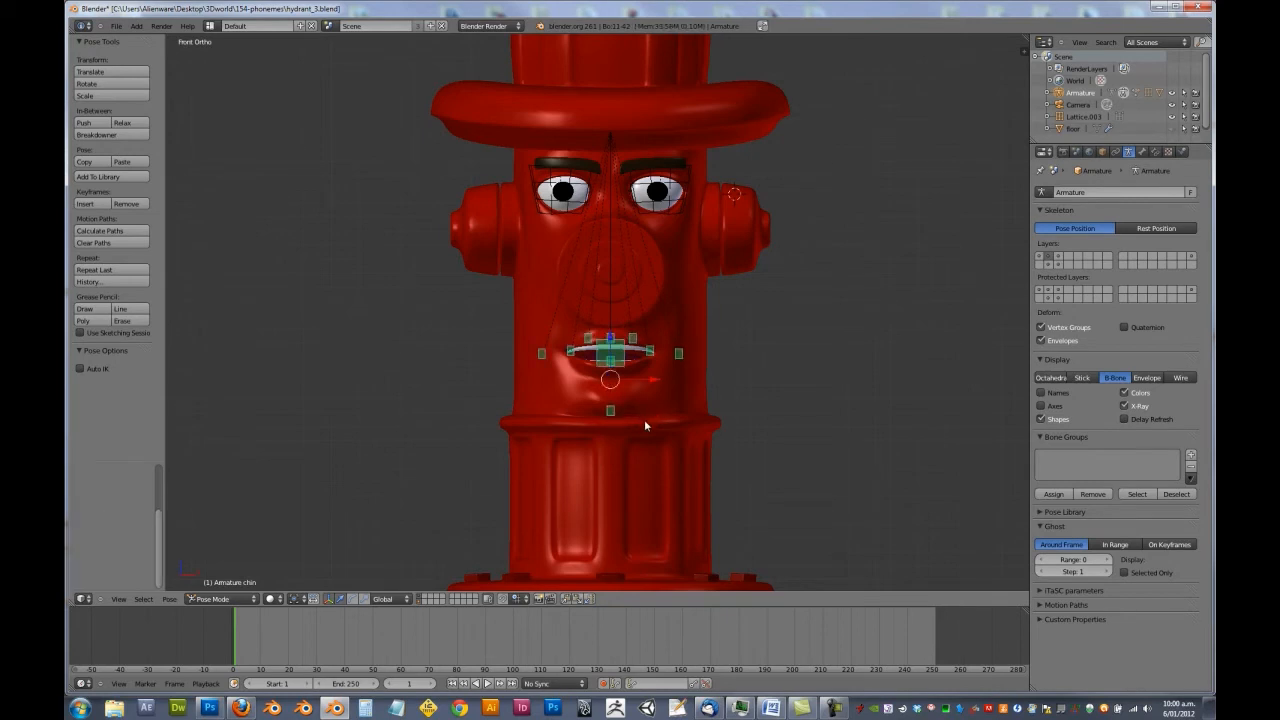
scroll(723, 414, up, 3)
key(shift+l)
click(724, 416)
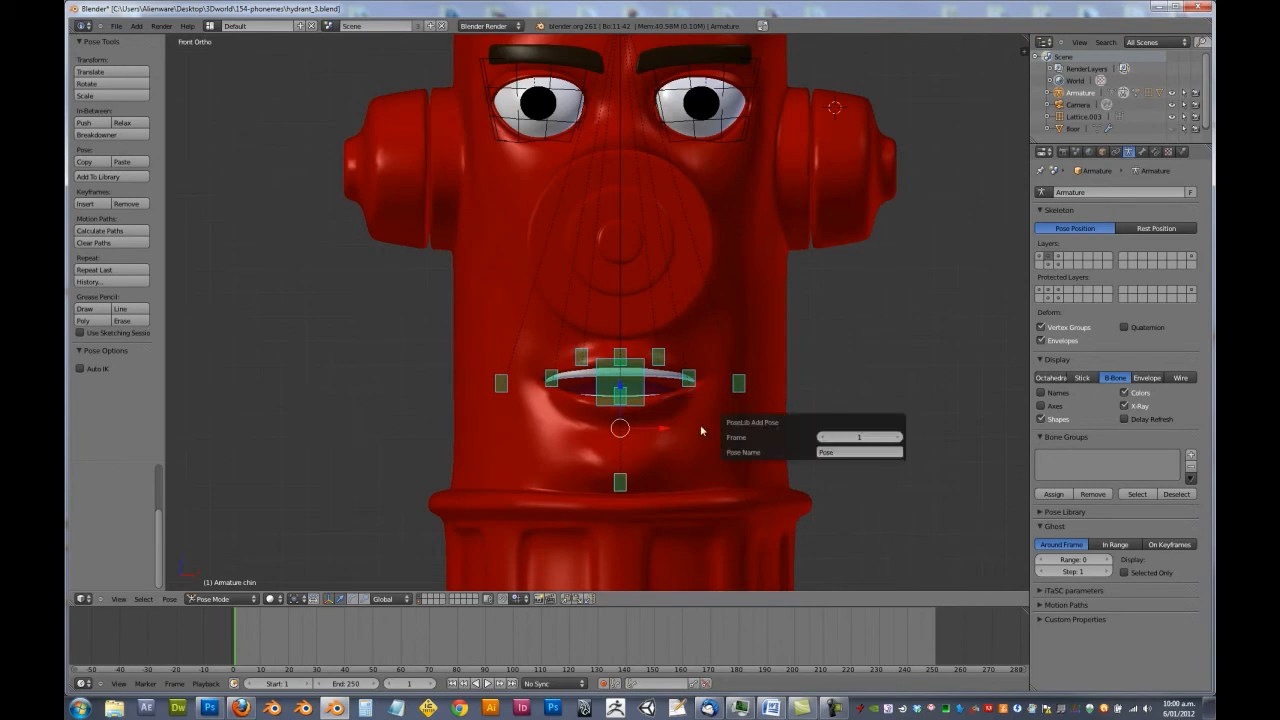
drag(159, 517, 162, 448)
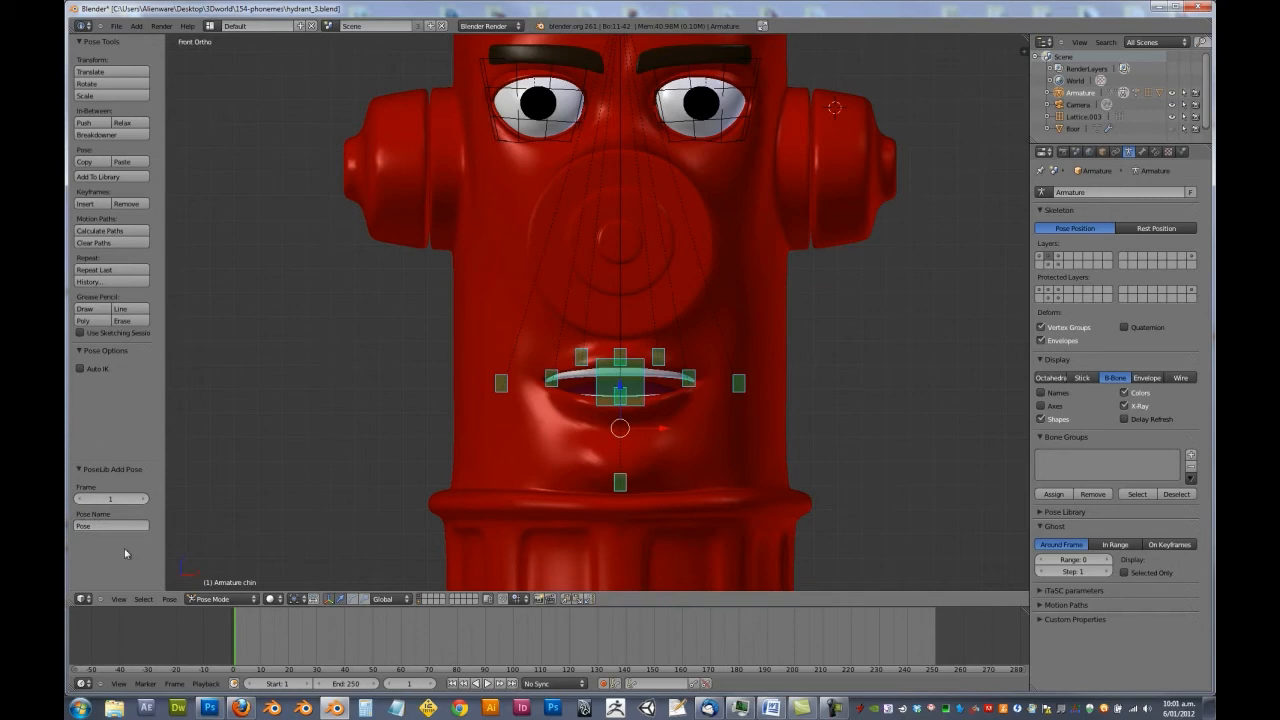
click(105, 526)
text(AI)
key(Return)
key(F6)
Clear the location of all mouth bones and move the Ooh-Ee bone back about 0.104 along the global Y axis.
key(alt+g)
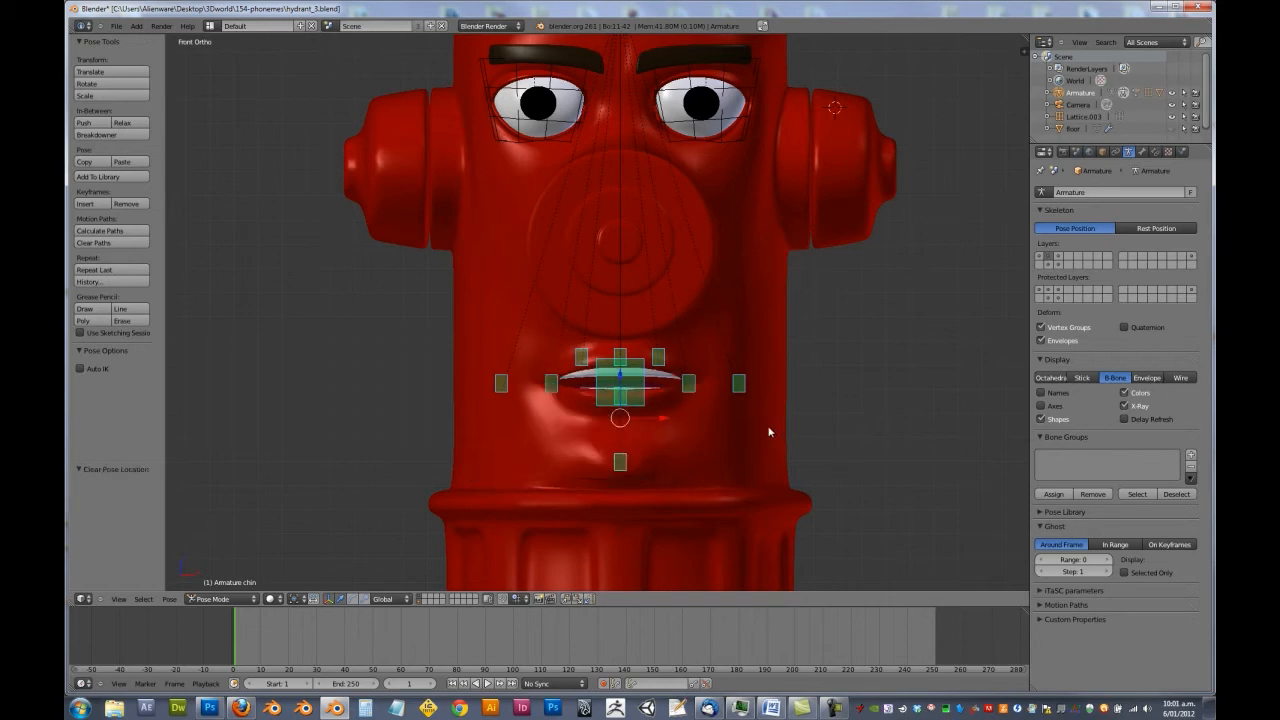
shift+middle_drag(723, 428, 747, 418)
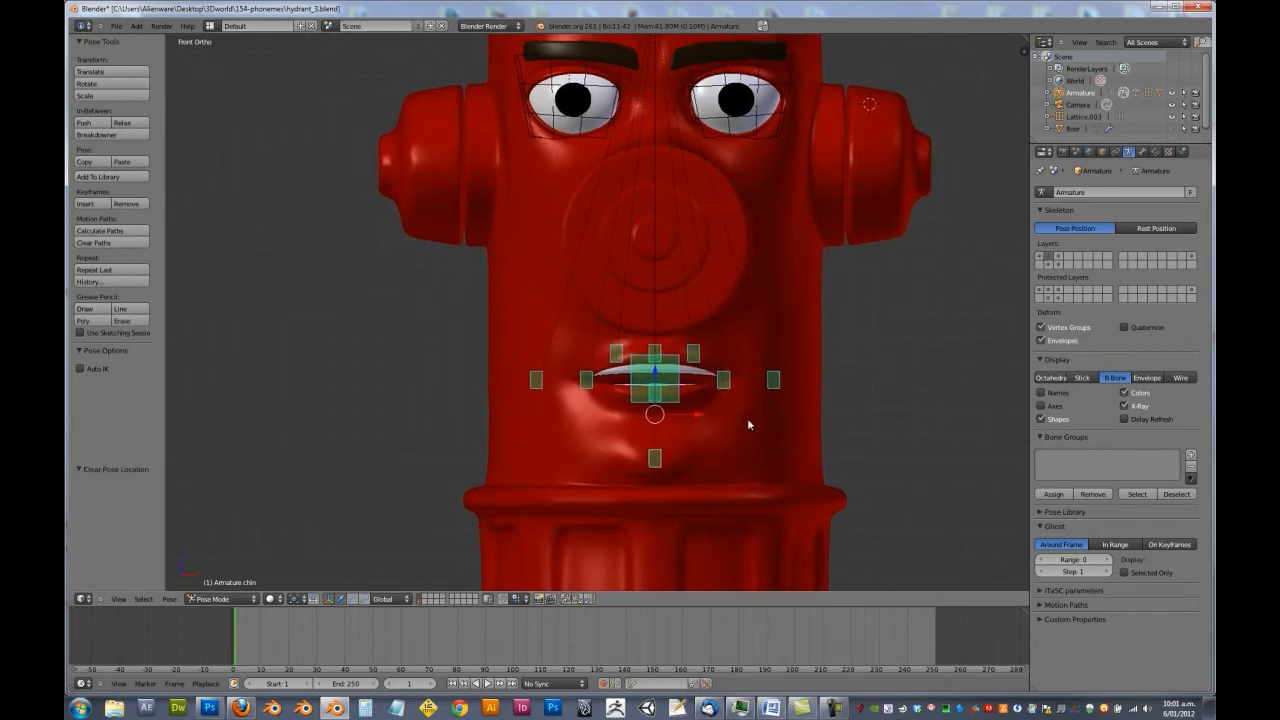
key(a)
middle_drag(683, 372, 563, 414)
right_click(563, 414)
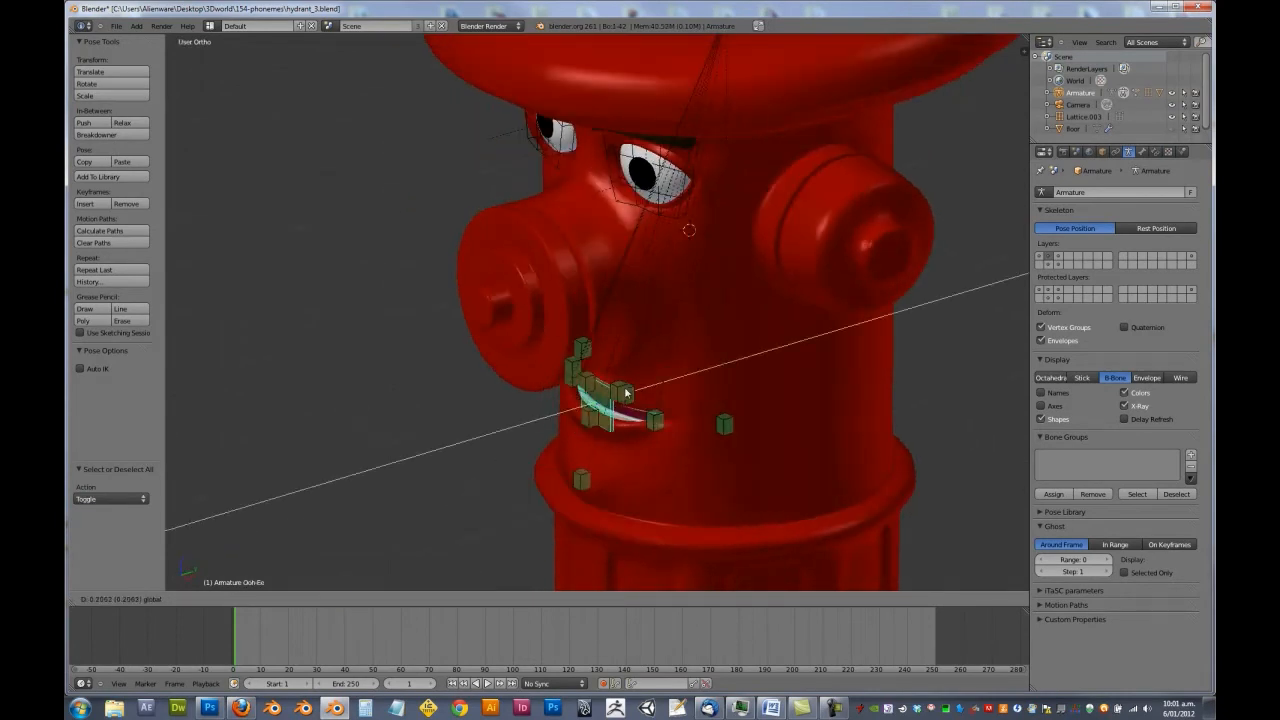
click(606, 403)
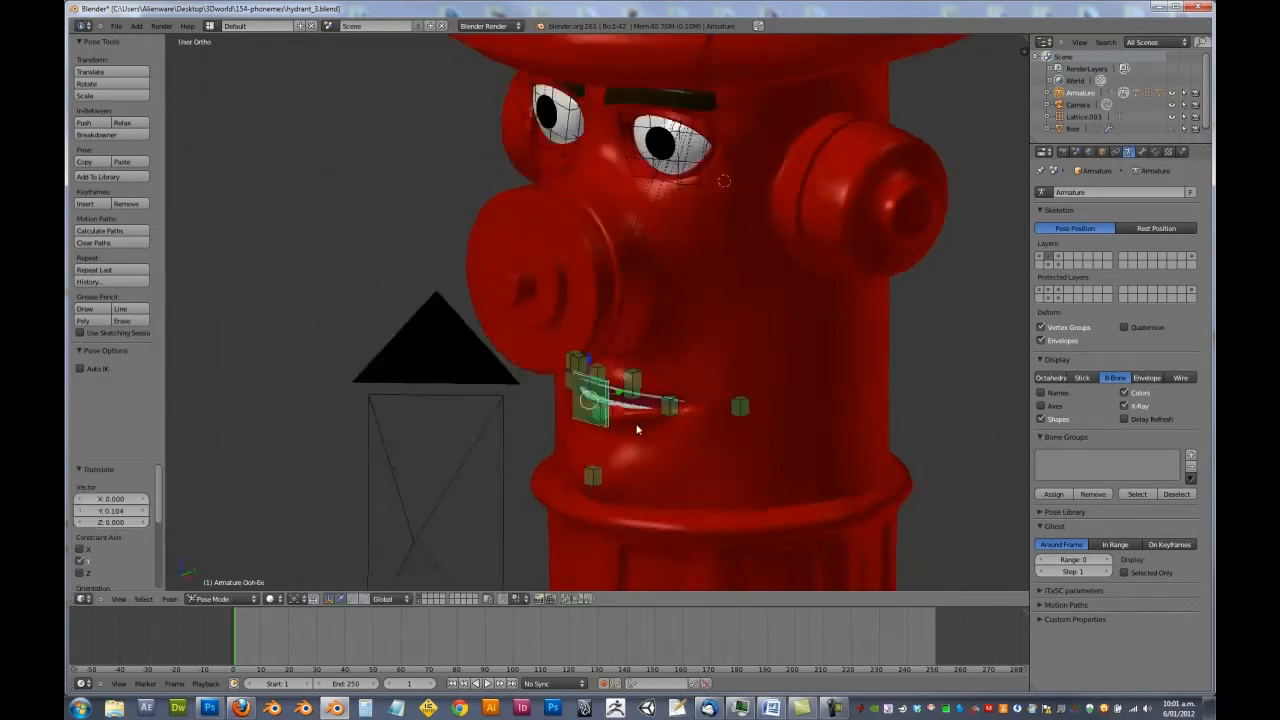
Move the Ooh-Ee bone back about another 0.032 along the global Y axis to stretch the mouth wider.
scroll(617, 441, up, 6)
middle_drag(766, 410, 648, 338)
scroll(648, 338, up, 3)
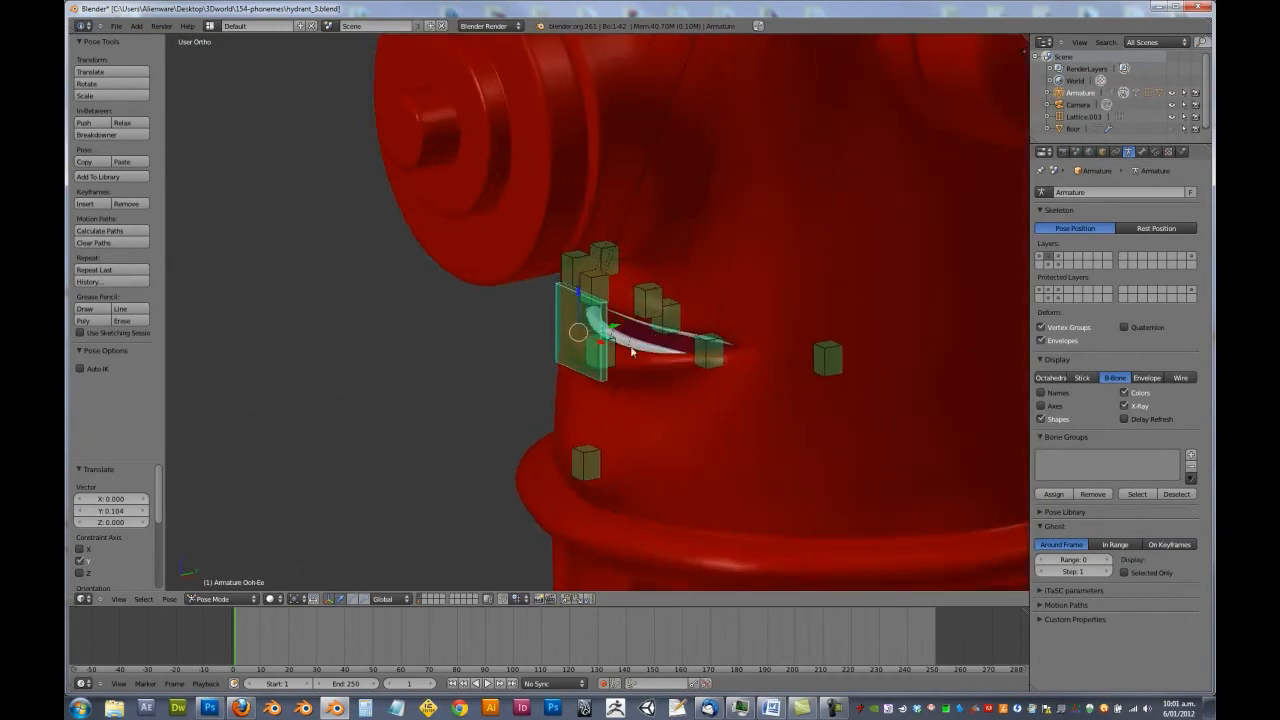
key(g)
key(y)
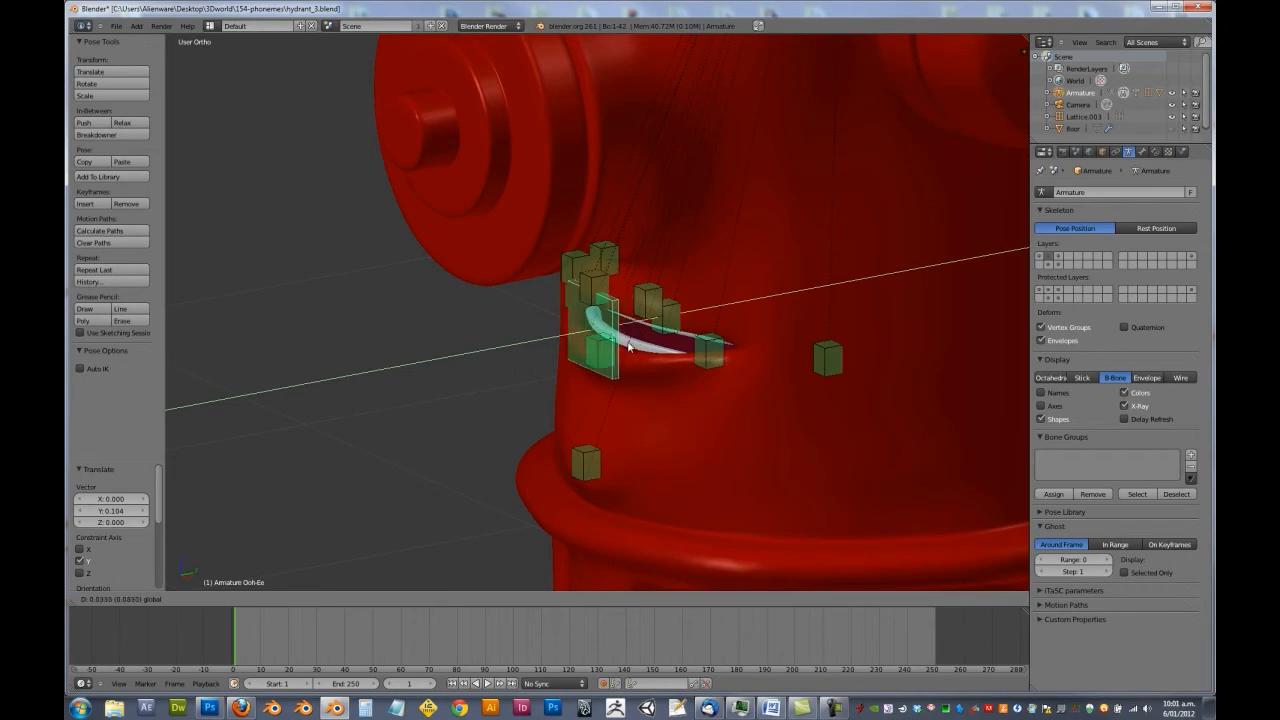
click(622, 404)
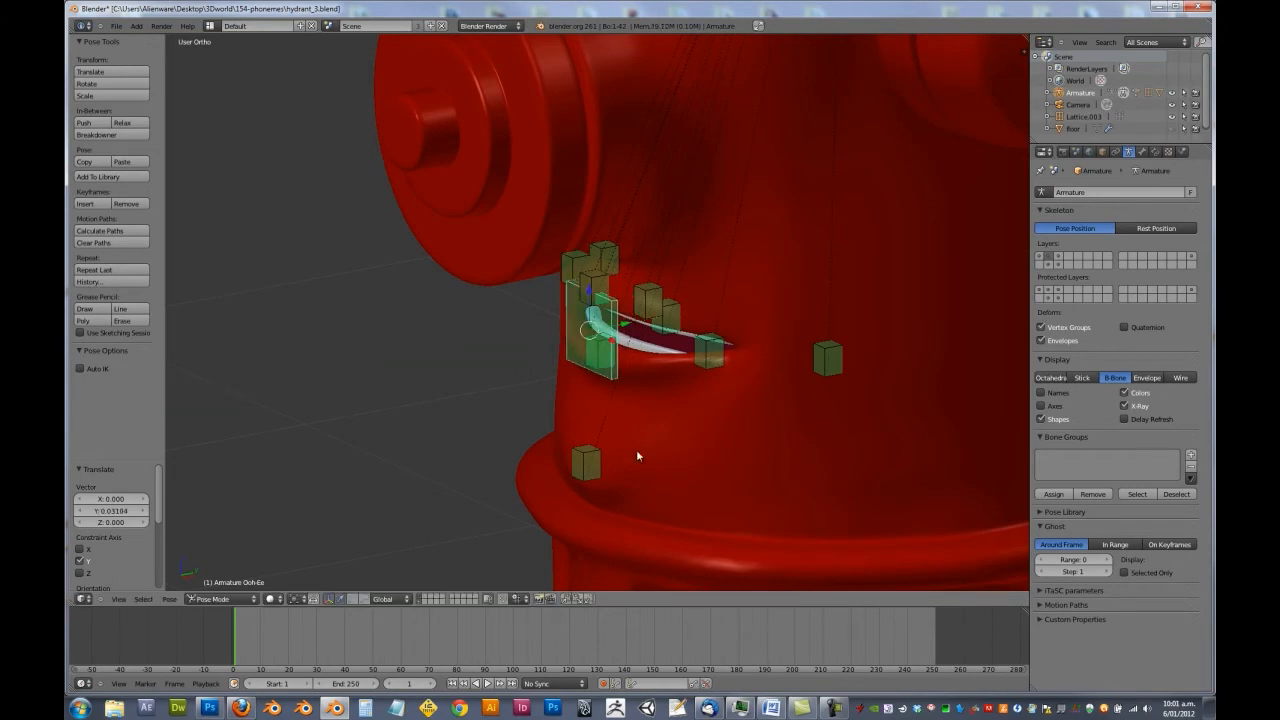
Raise the chin bone about 0.007 along the global Z axis in front view.
middle_drag(665, 441, 560, 251)
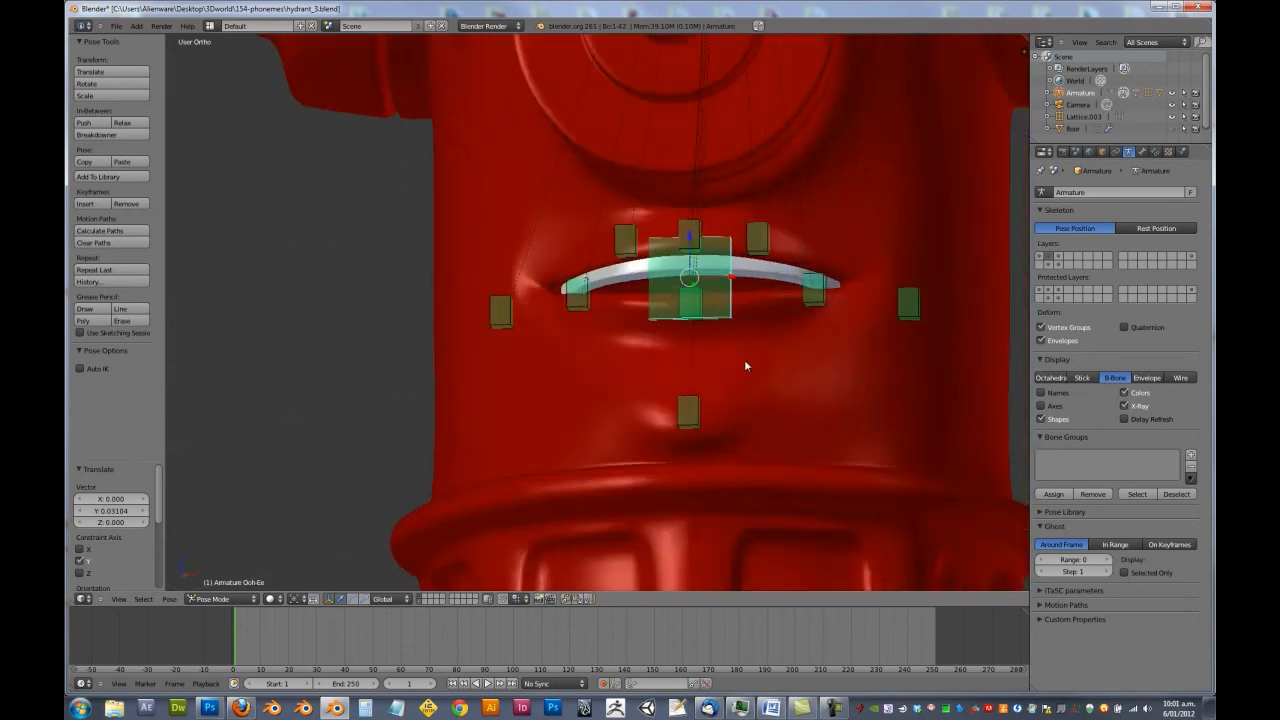
middle_drag(655, 306, 572, 316)
key(KP_1)
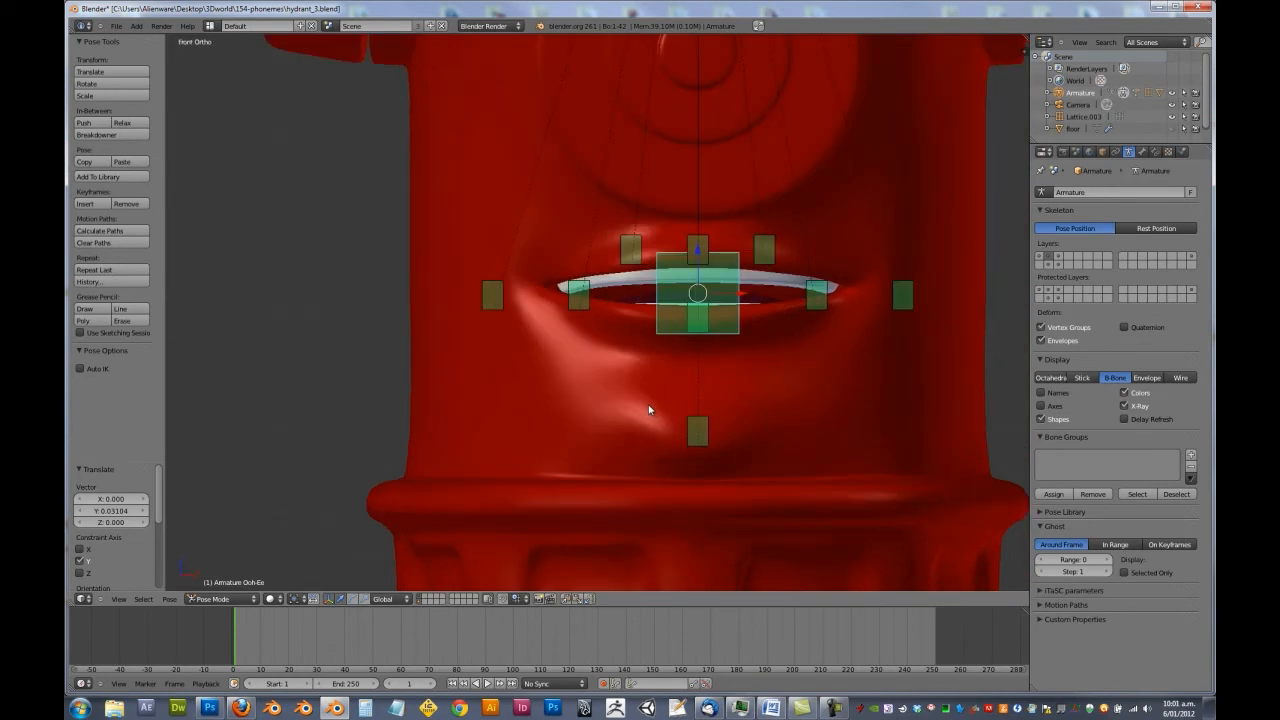
right_click(699, 433)
key(g)
key(z)
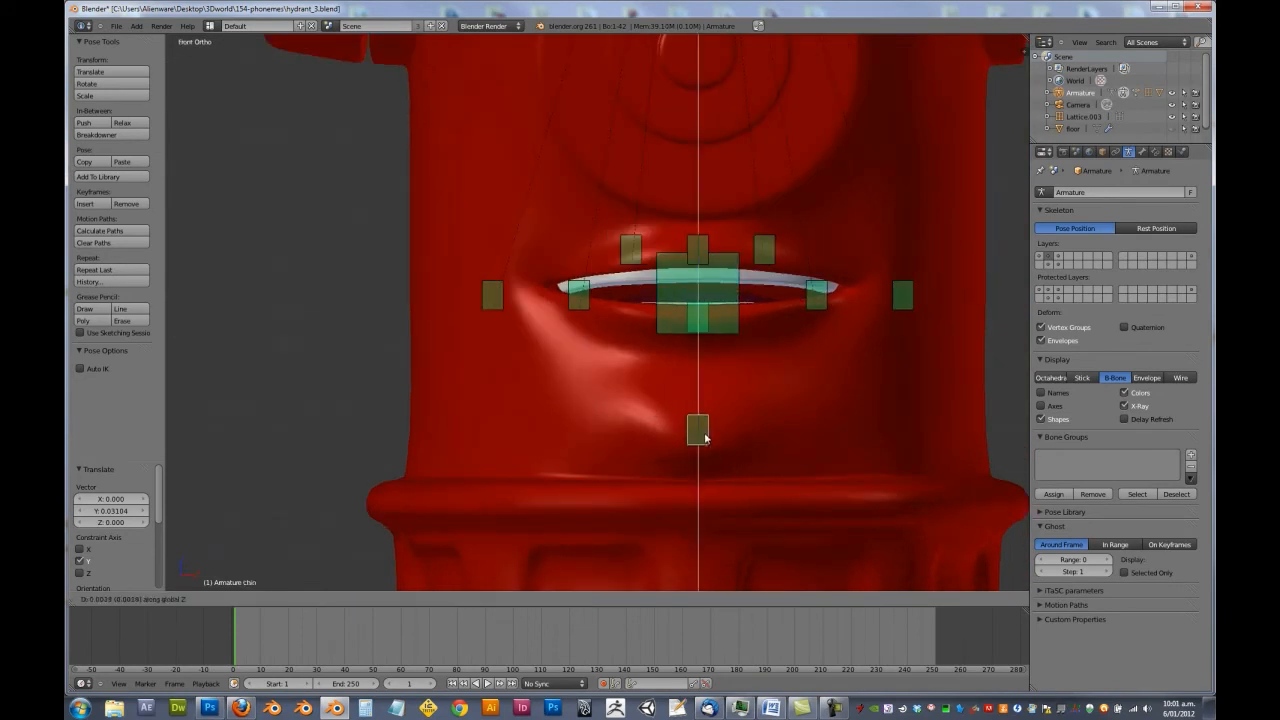
click(802, 310)
right_click(815, 298)
shift+right_click(574, 303)
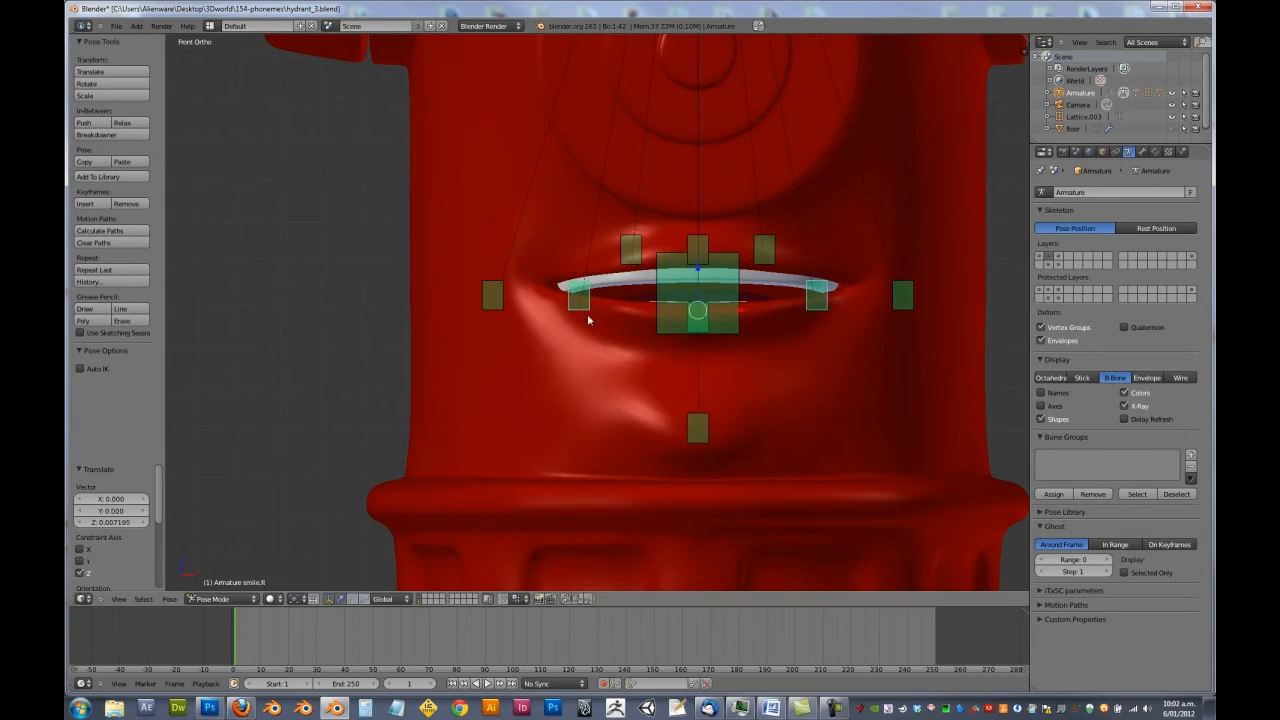
key(g)
key(z)
right_click(734, 397)
Select all mouth bones and add their pose to the pose library as a new pose named E.
key(a)
key(a)
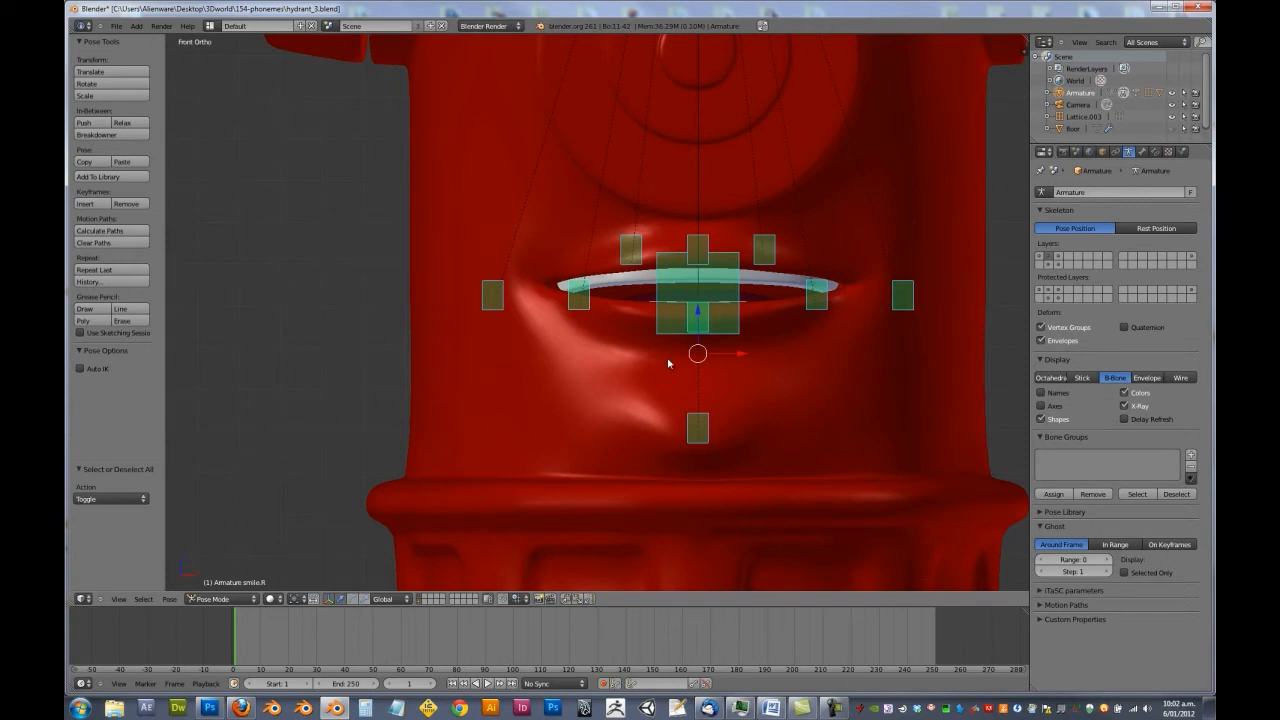
key(shift+l)
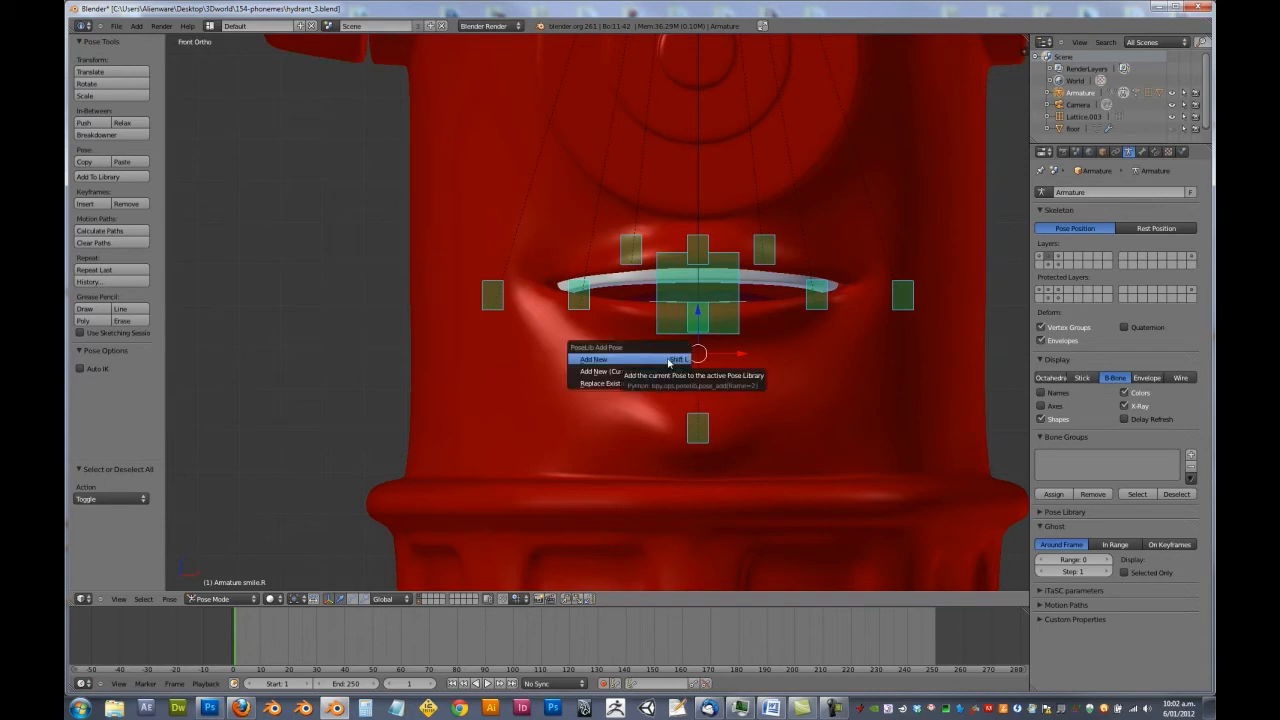
click(668, 360)
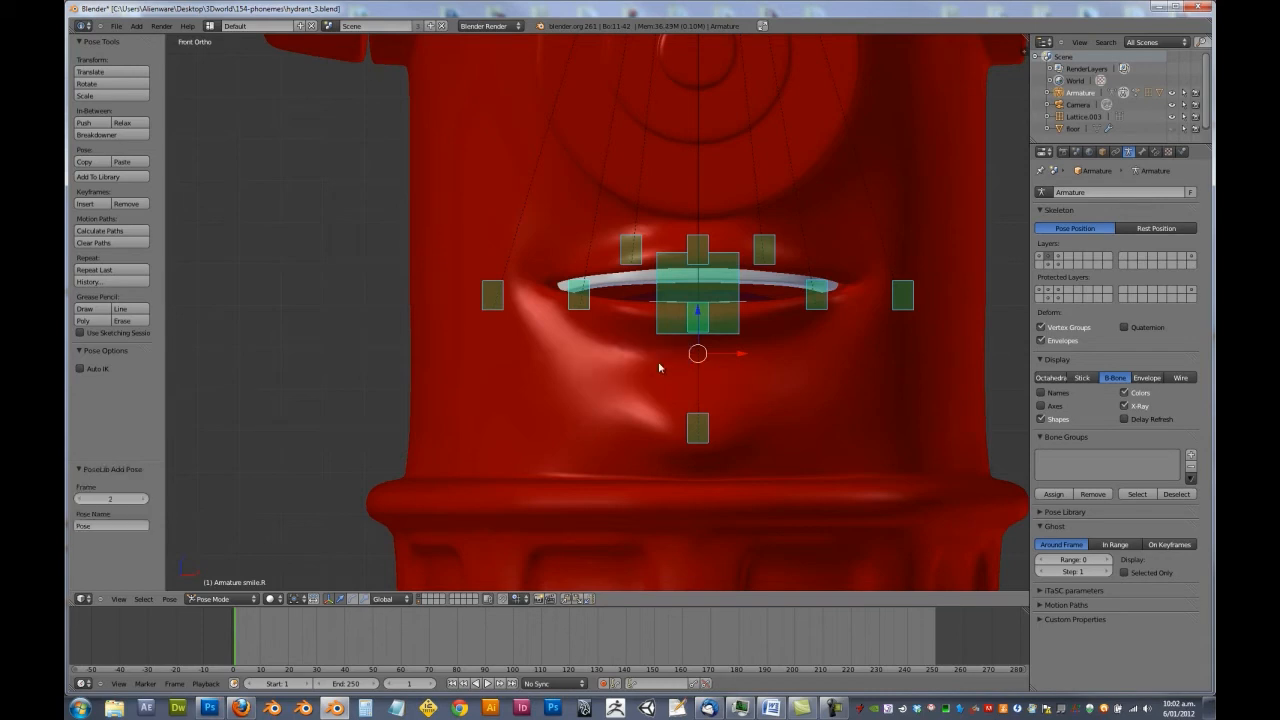
click(126, 525)
text(E)
key(Return)
Clear the location of all mouth bones to return the mouth to its rest shape.
key(alt+g)
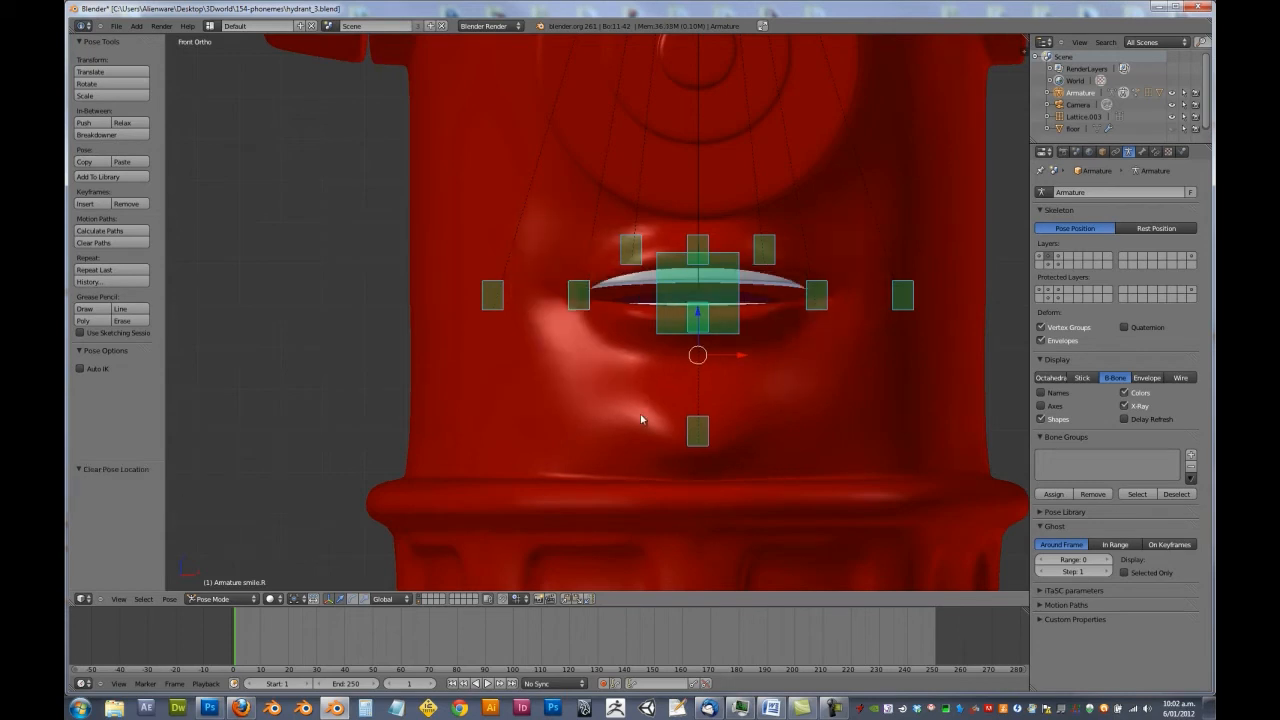
scroll(640, 423, down, 3)
shift+middle_drag(652, 403, 650, 438)
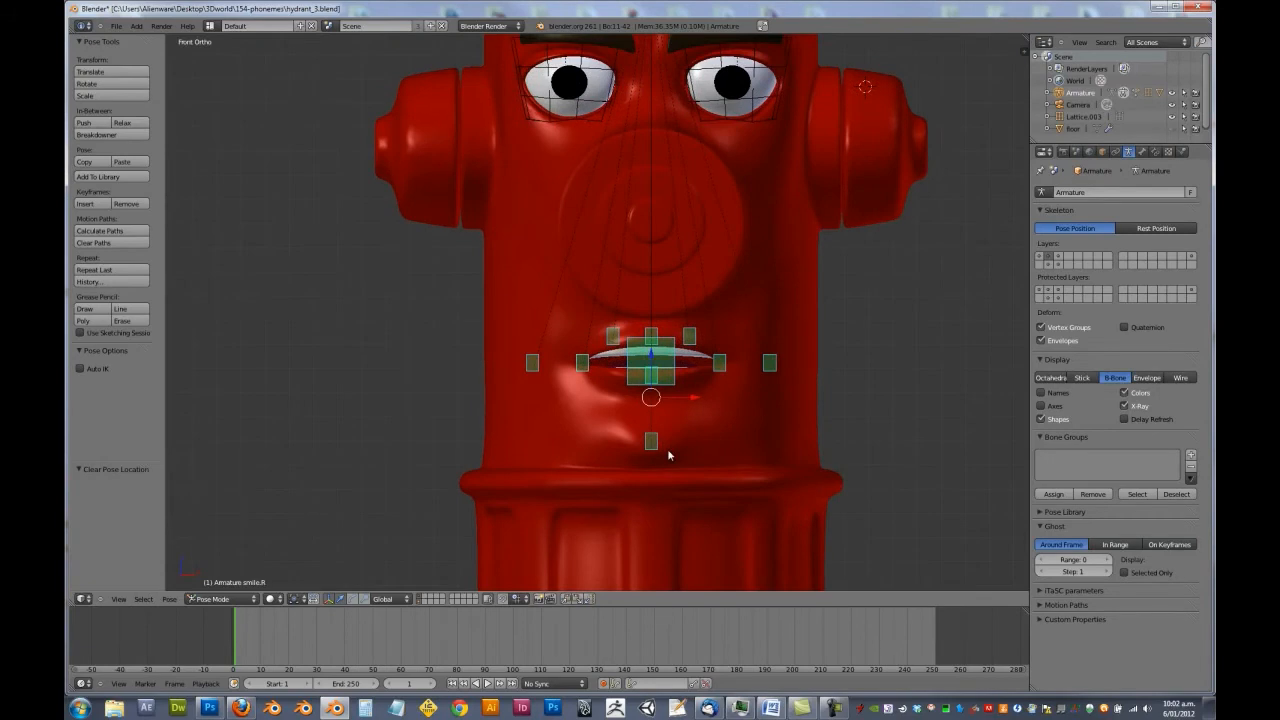
Move the chin bone down about 0.068 in the right side view to open the jaw.
middle_drag(560, 385, 604, 381)
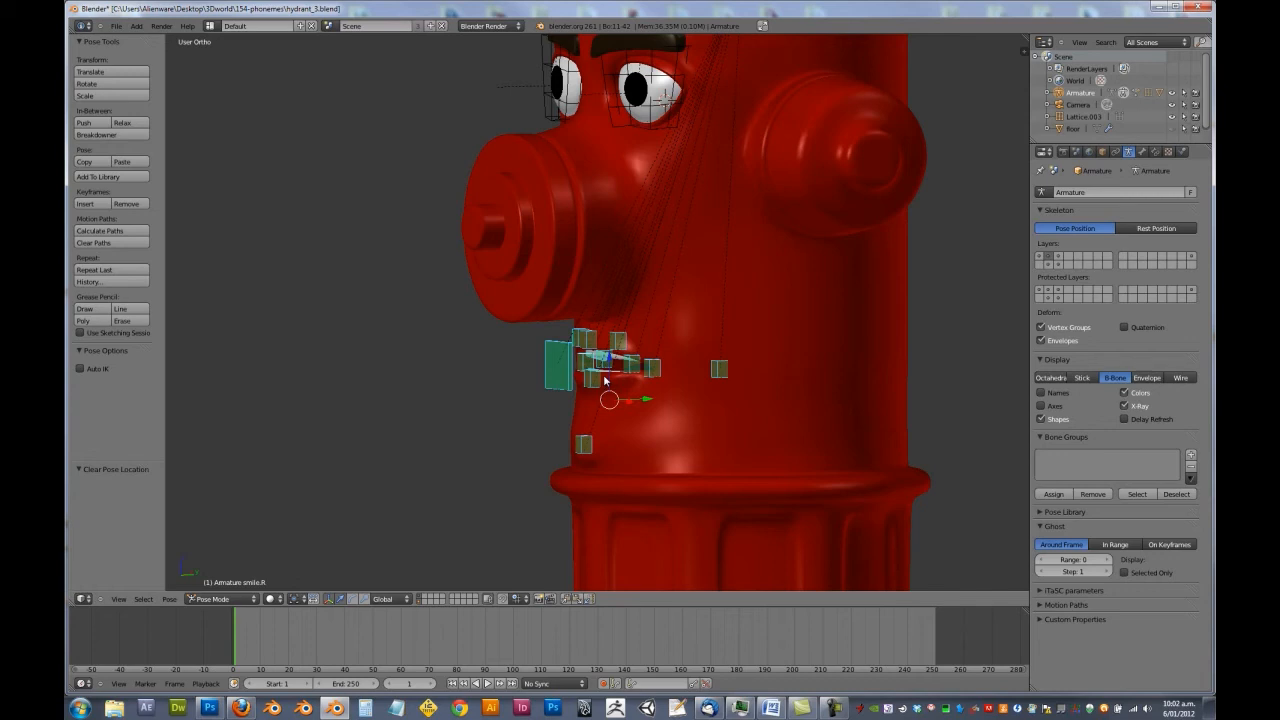
right_click(578, 448)
key(KP_3)
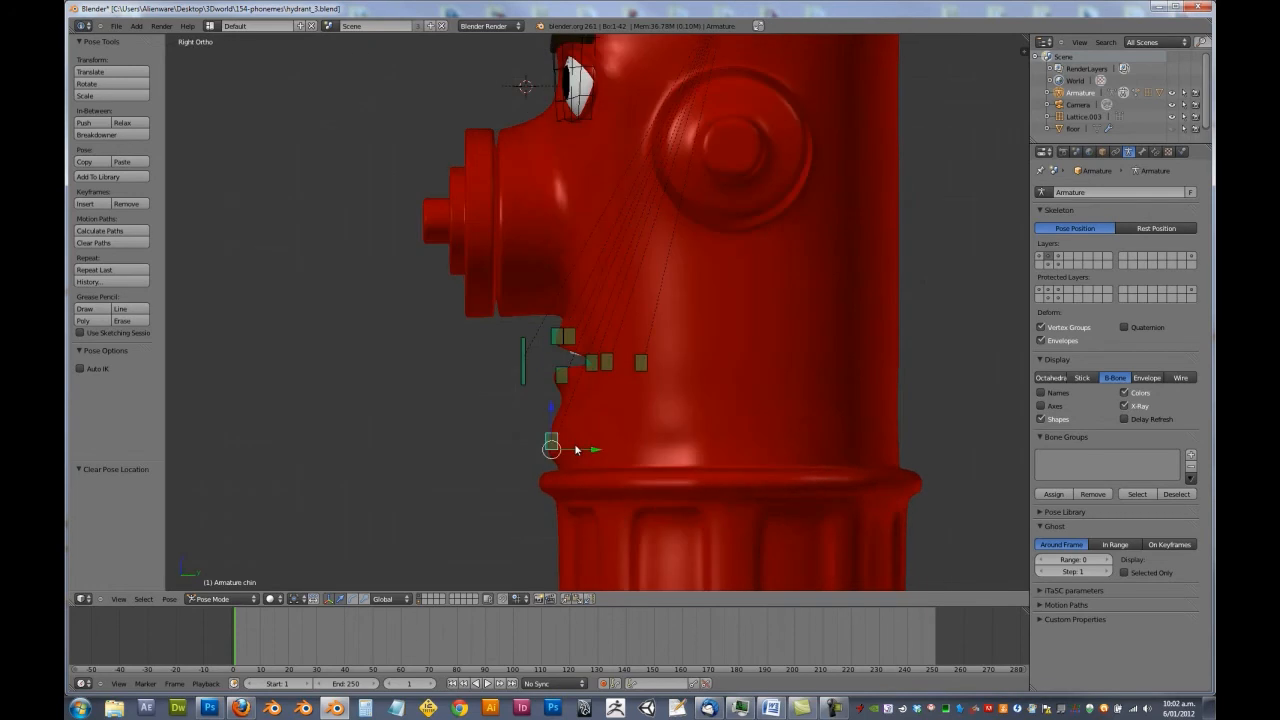
key(g)
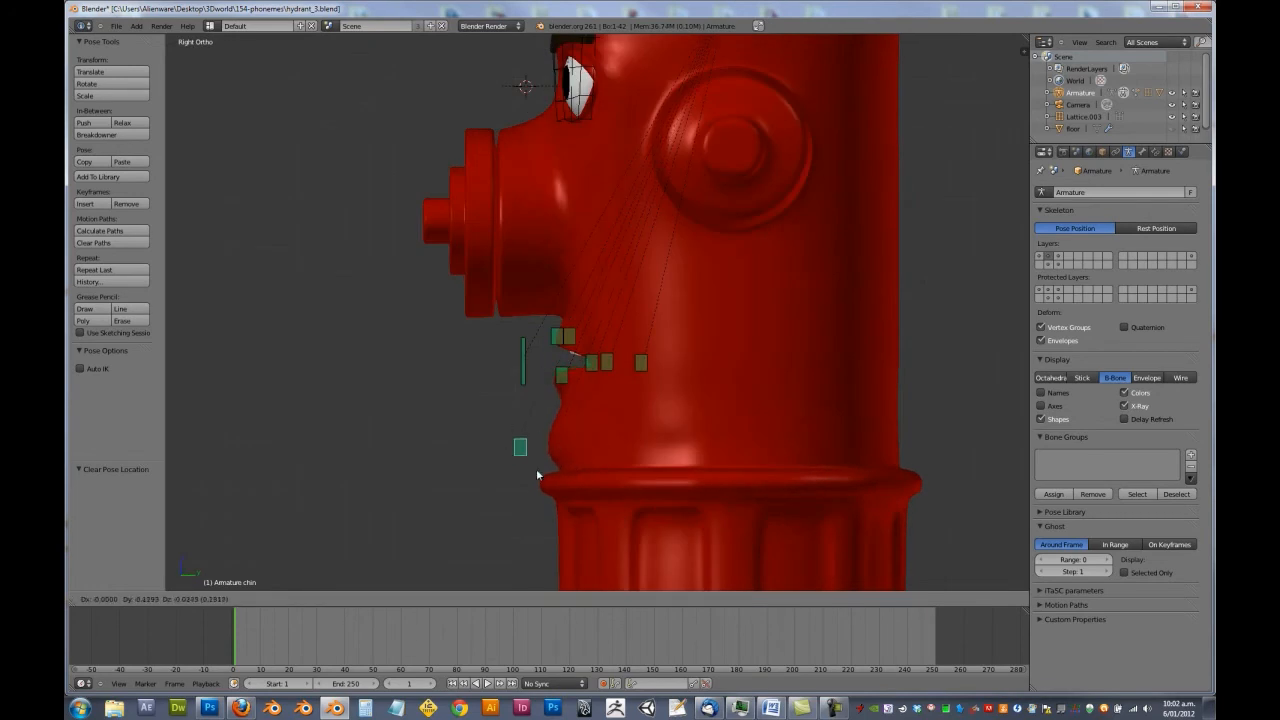
right_click(586, 467)
scroll(662, 457, up, 3)
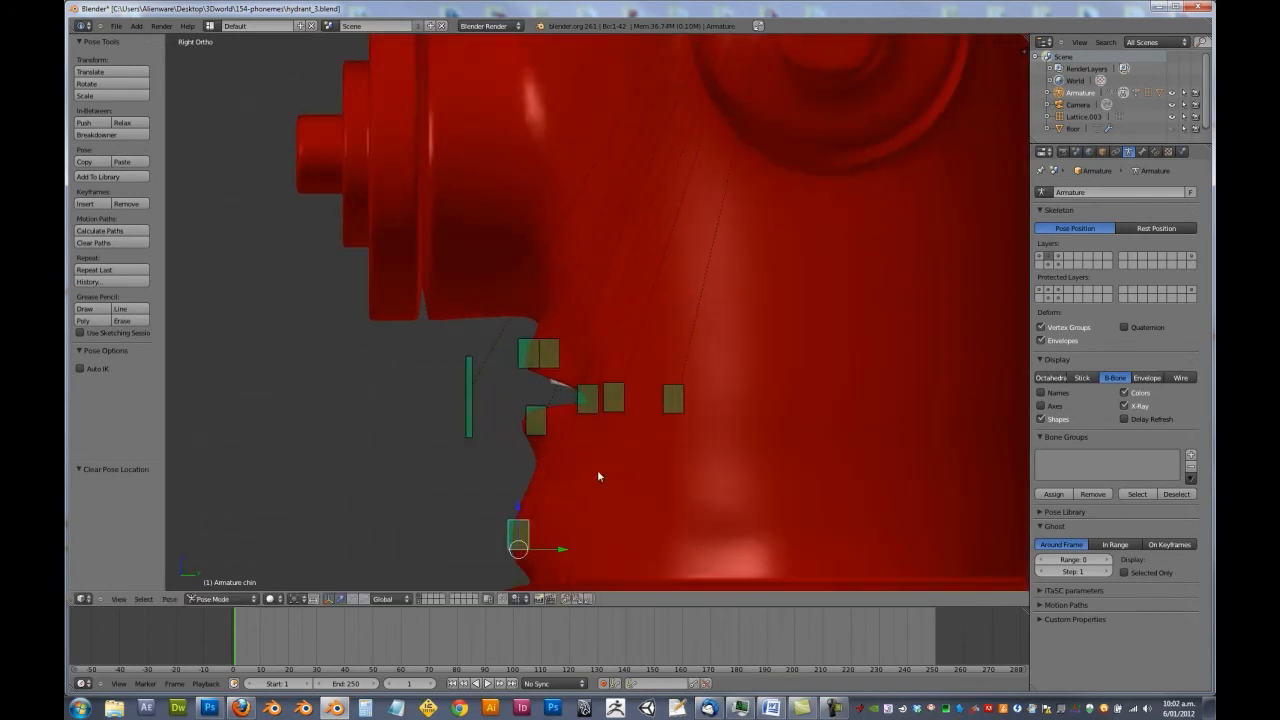
key(g)
click(603, 512)
Move the lip_bottom bone about 0.046 forward and 0.019 down in the side view.
right_click(538, 424)
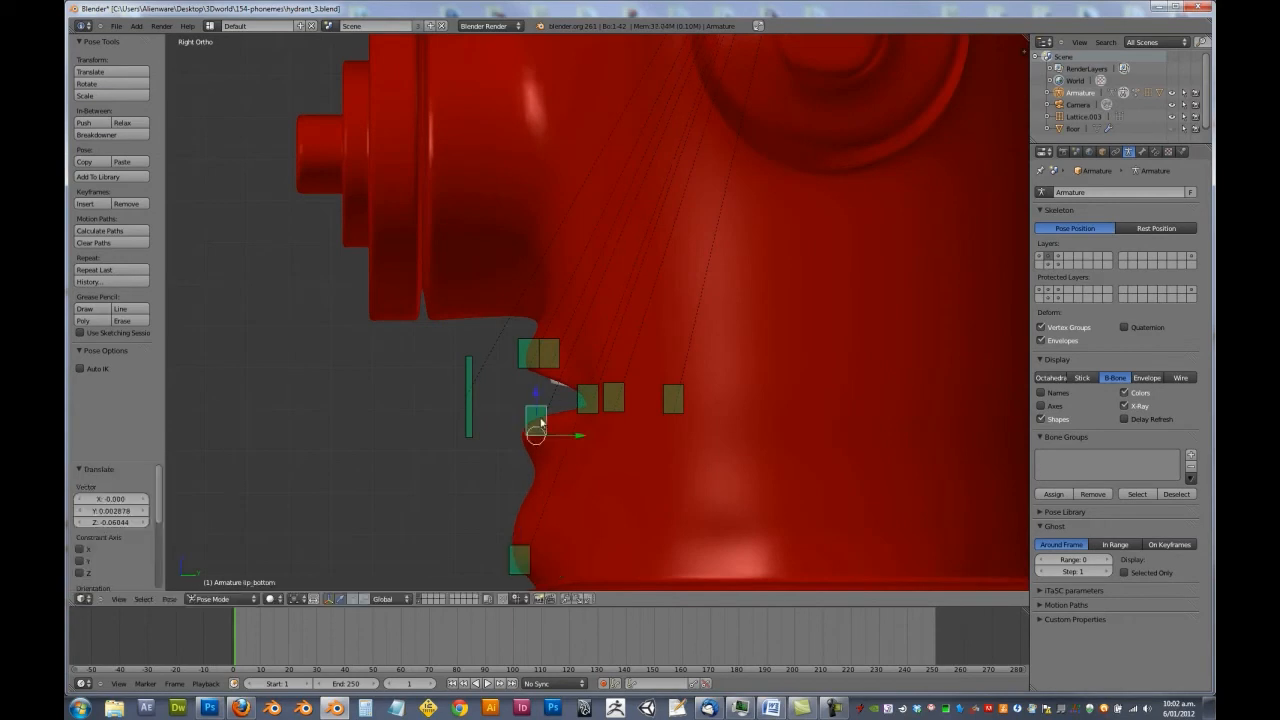
key(g)
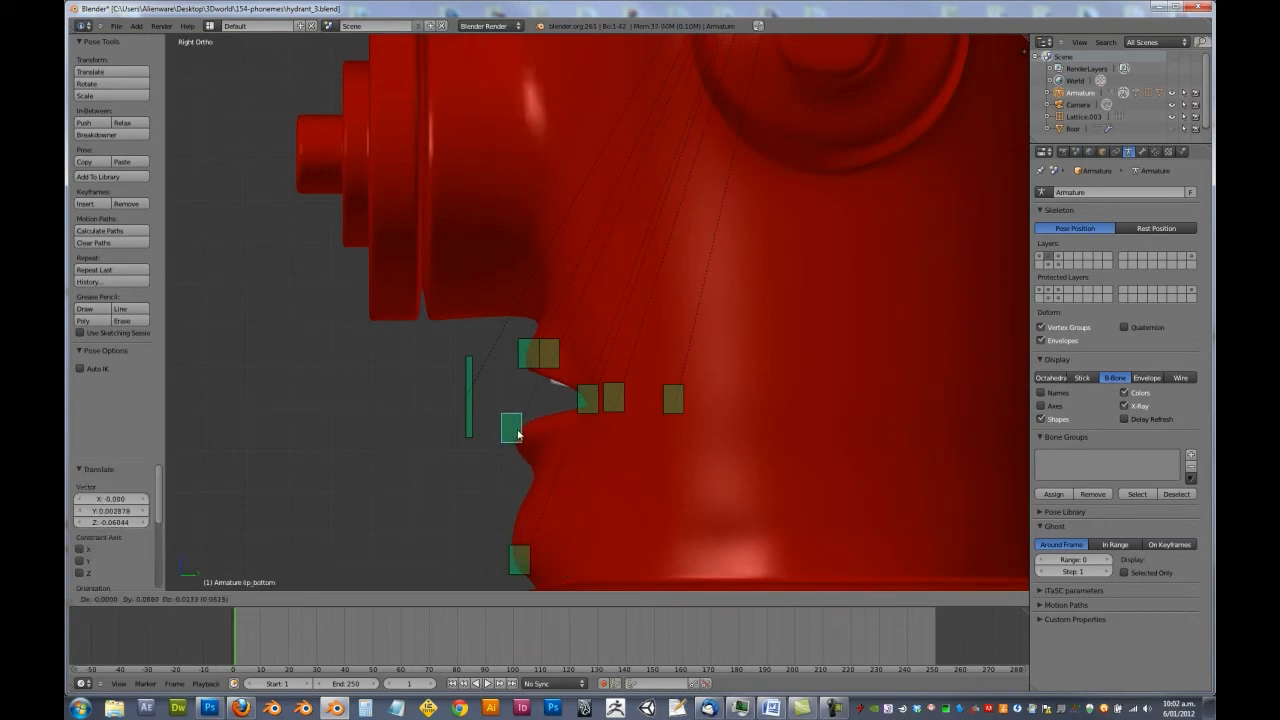
click(518, 433)
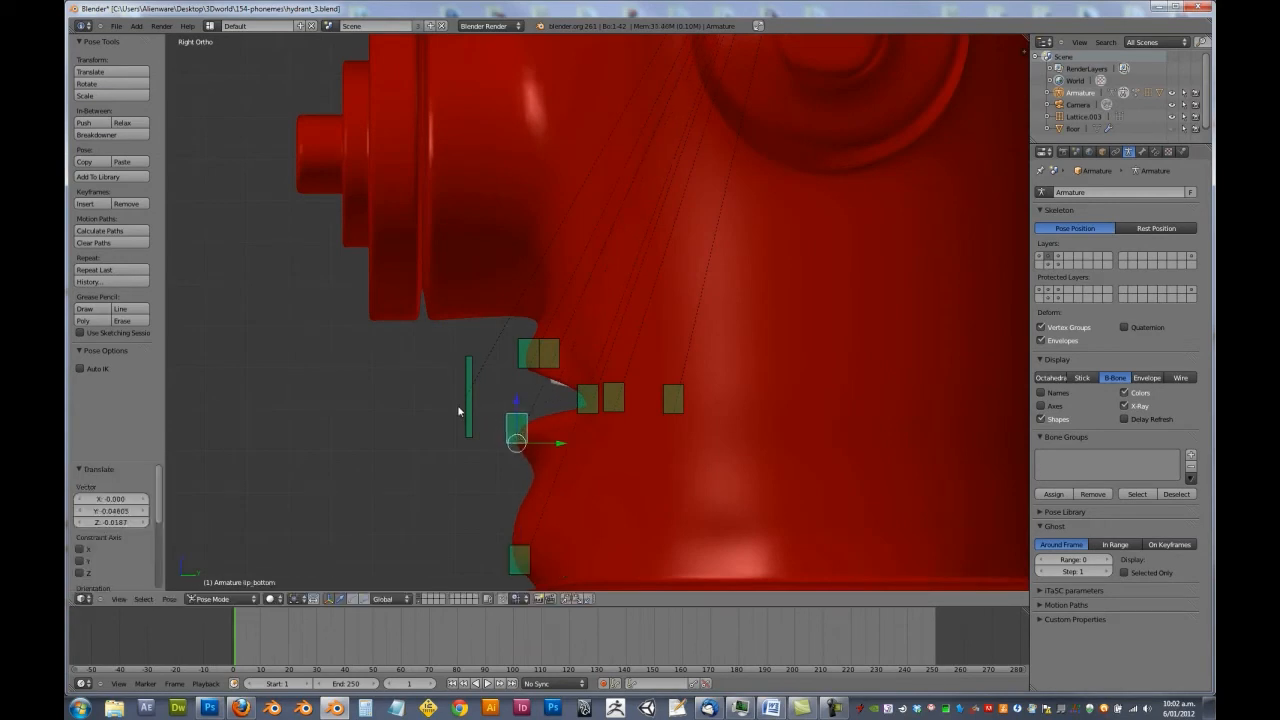
Move the Ooh-Ee bone forward about 0.052 along the global Y axis and check the mouth shape from several angles.
right_click(476, 406)
key(g)
key(y)
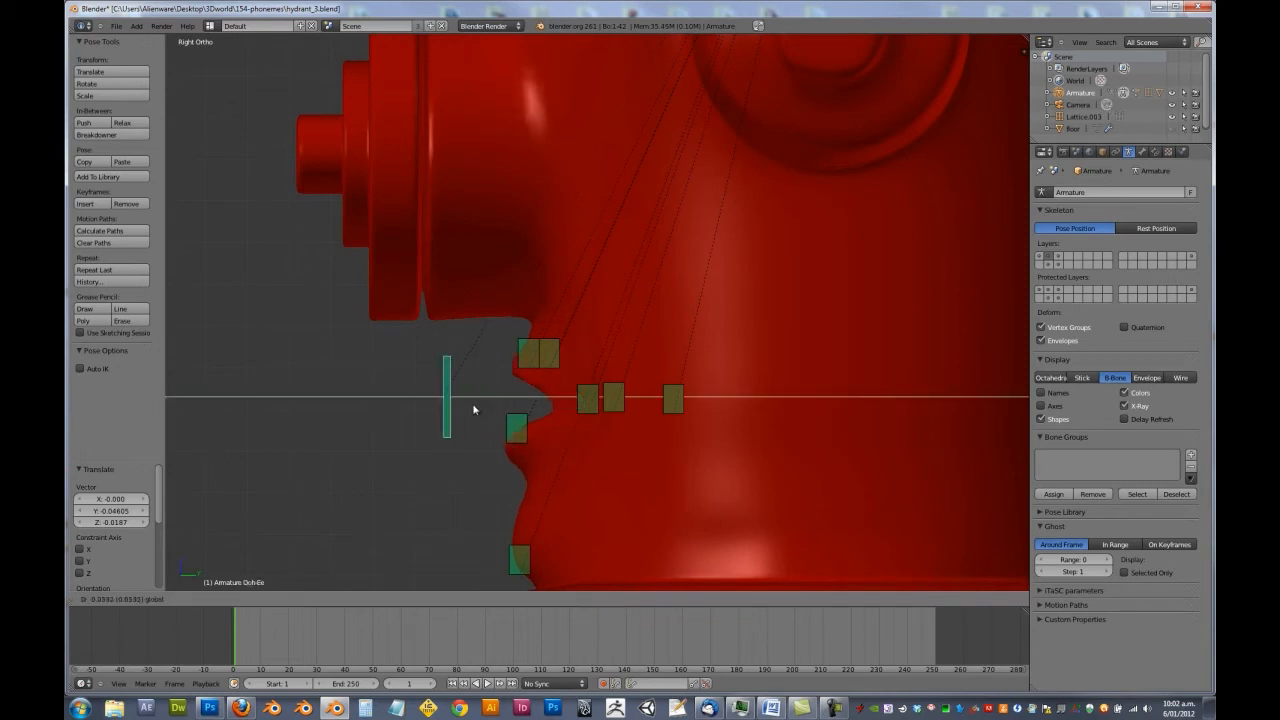
click(480, 410)
middle_drag(491, 417, 603, 421)
shift+middle_drag(698, 488, 678, 351)
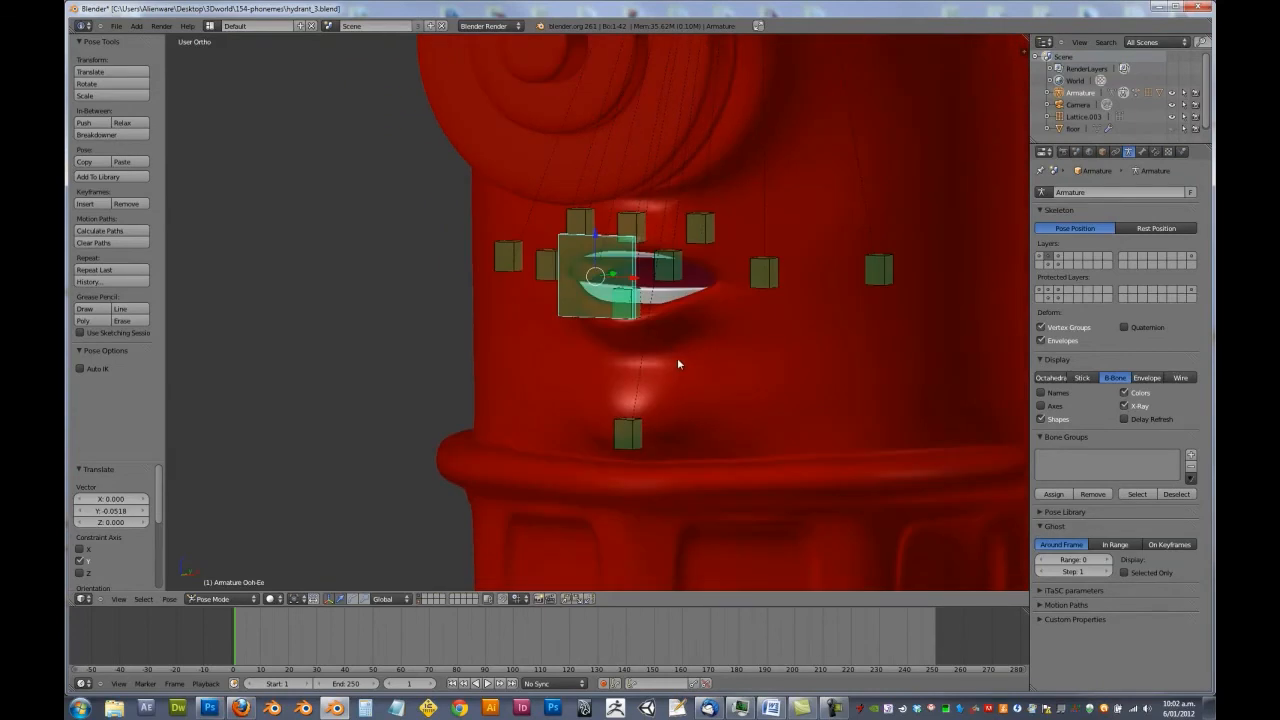
middle_drag(678, 359, 614, 374)
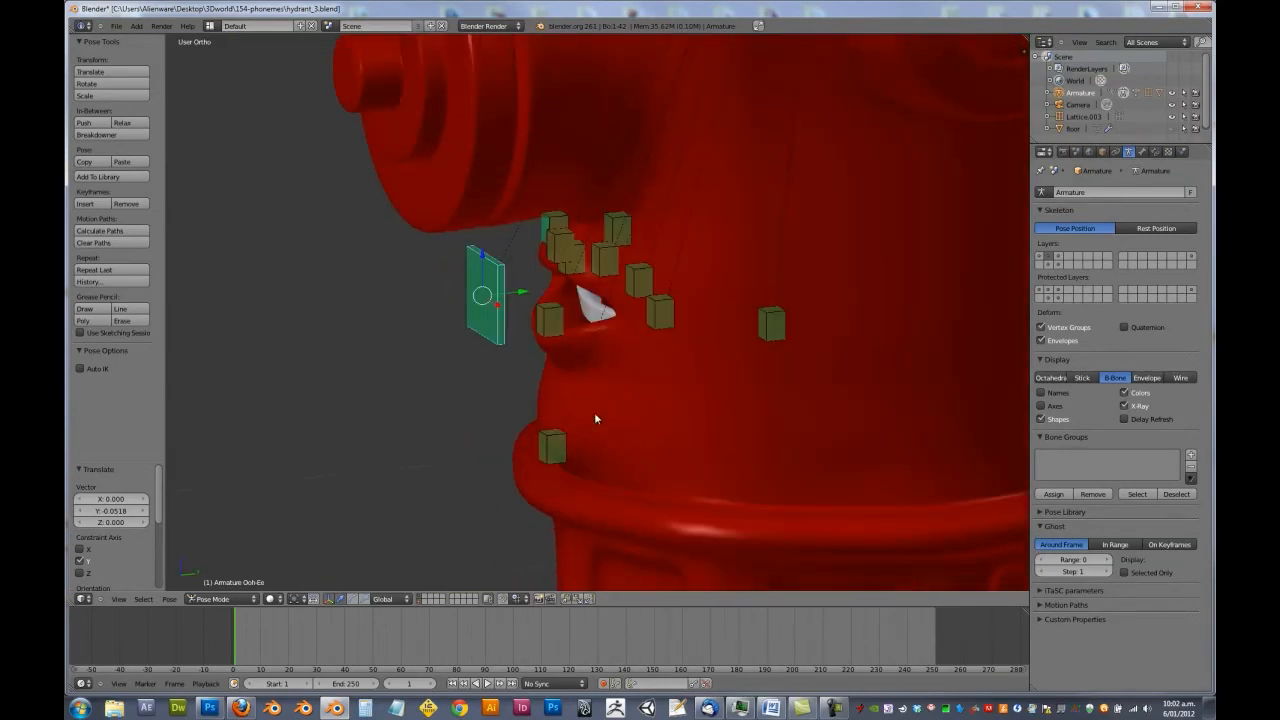
Lower the chin bone about 0.010, then reposition the Ooh-Ee bone along the global Y axis.
right_click(559, 449)
drag(556, 412, 550, 420)
middle_drag(550, 420, 508, 301)
right_click(520, 258)
key(g)
key(y)
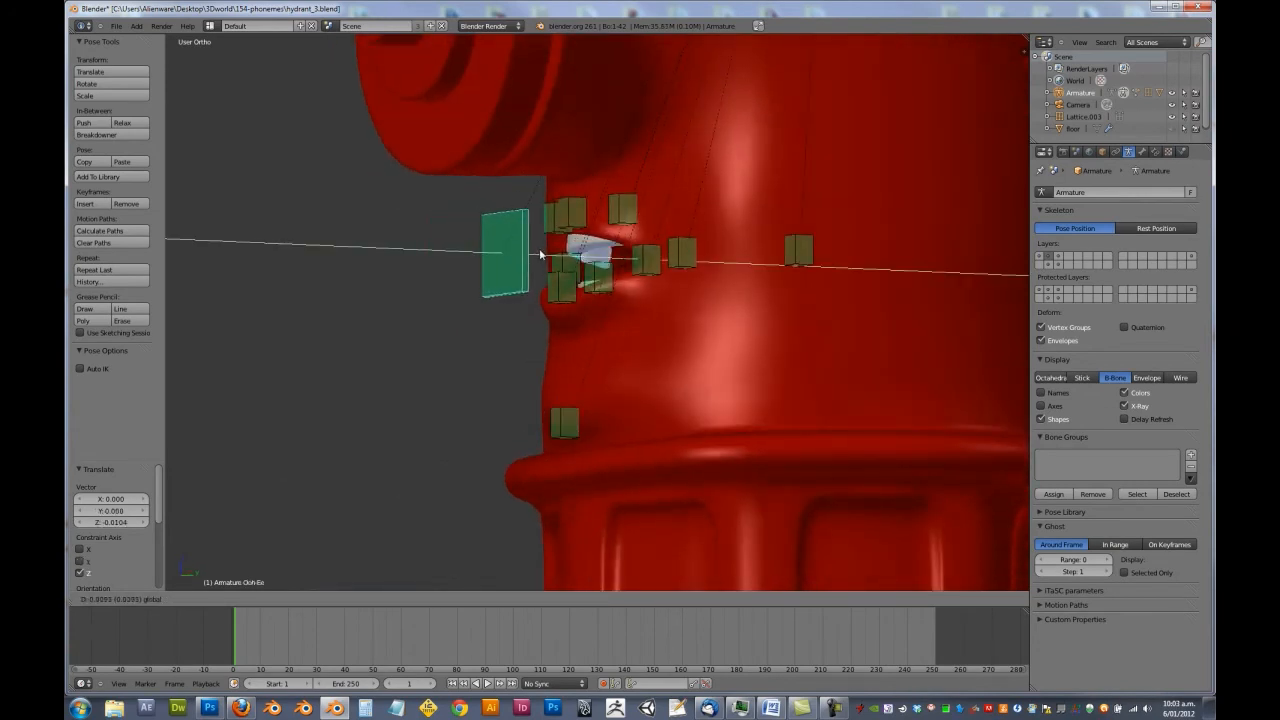
click(648, 297)
Shift the Ooh-Ee bone about -0.0035 along the X axis and check the mouth shape from the front.
middle_drag(648, 297, 679, 305)
key(g)
key(x)
click(603, 271)
key(KP_1)
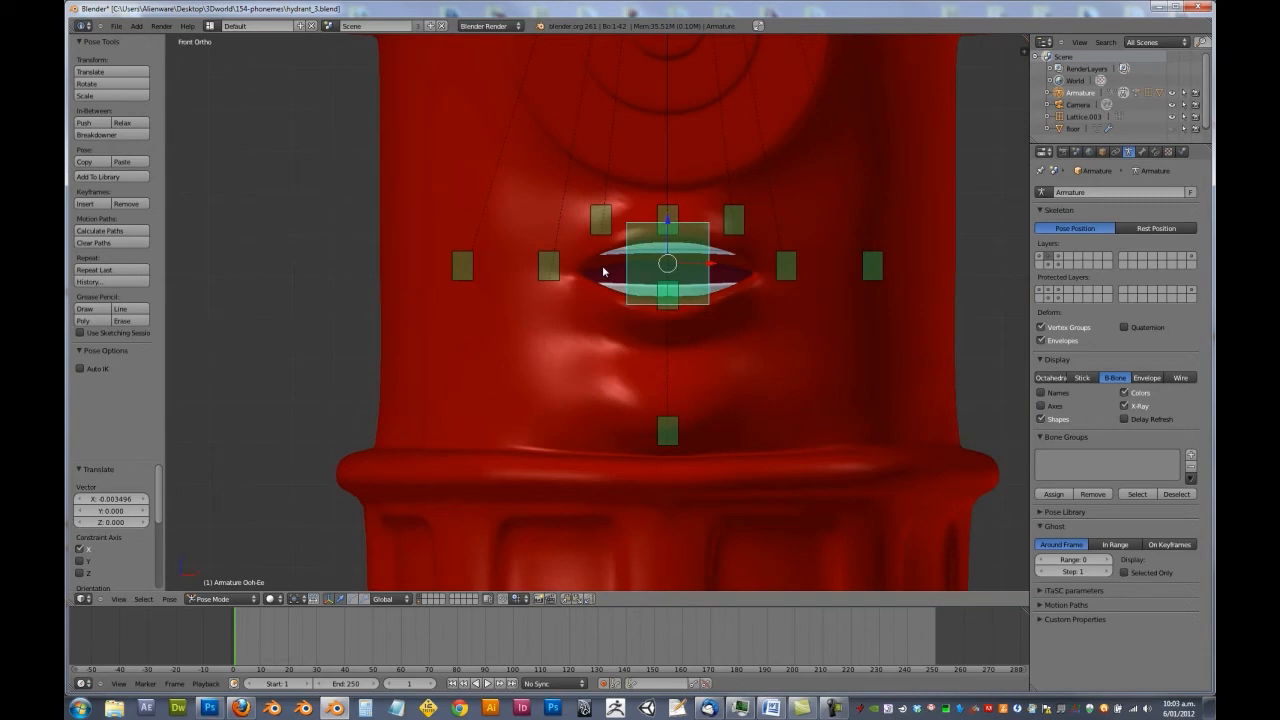
scroll(603, 271, down, 1)
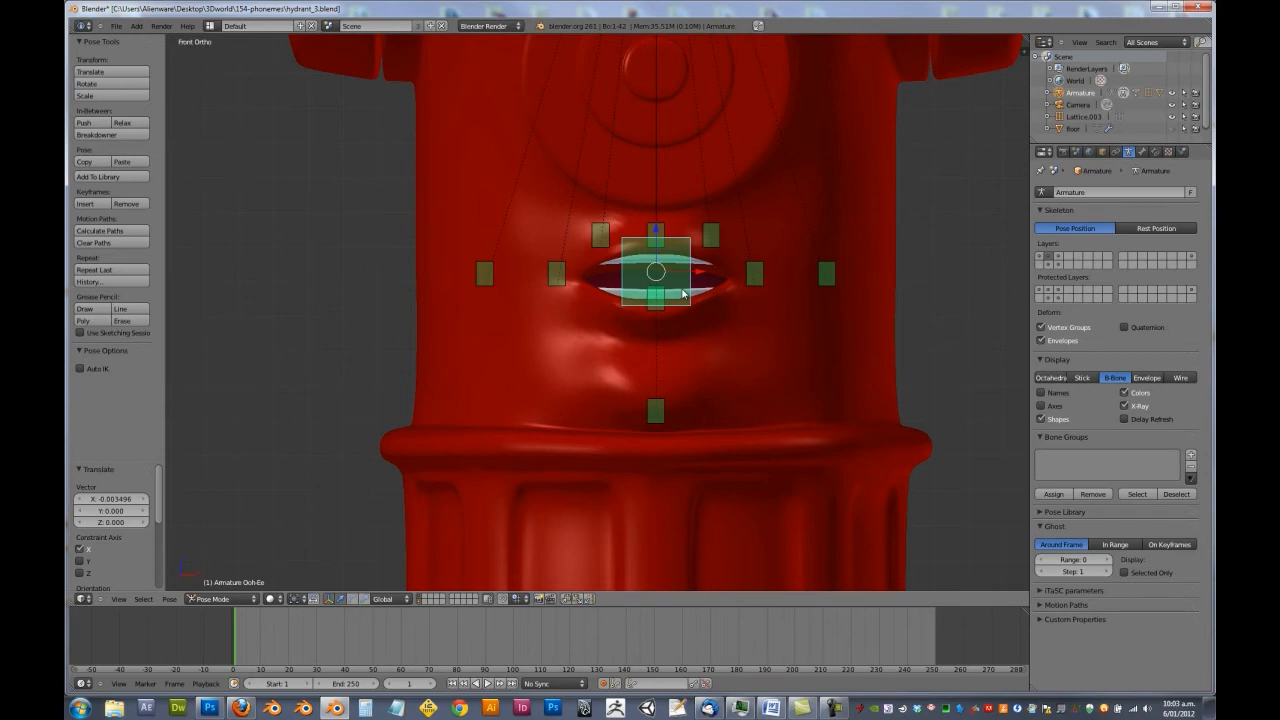
Move the Ooh-Ee bone back toward the face about 0.012 along the global Y axis.
middle_drag(687, 289, 592, 322)
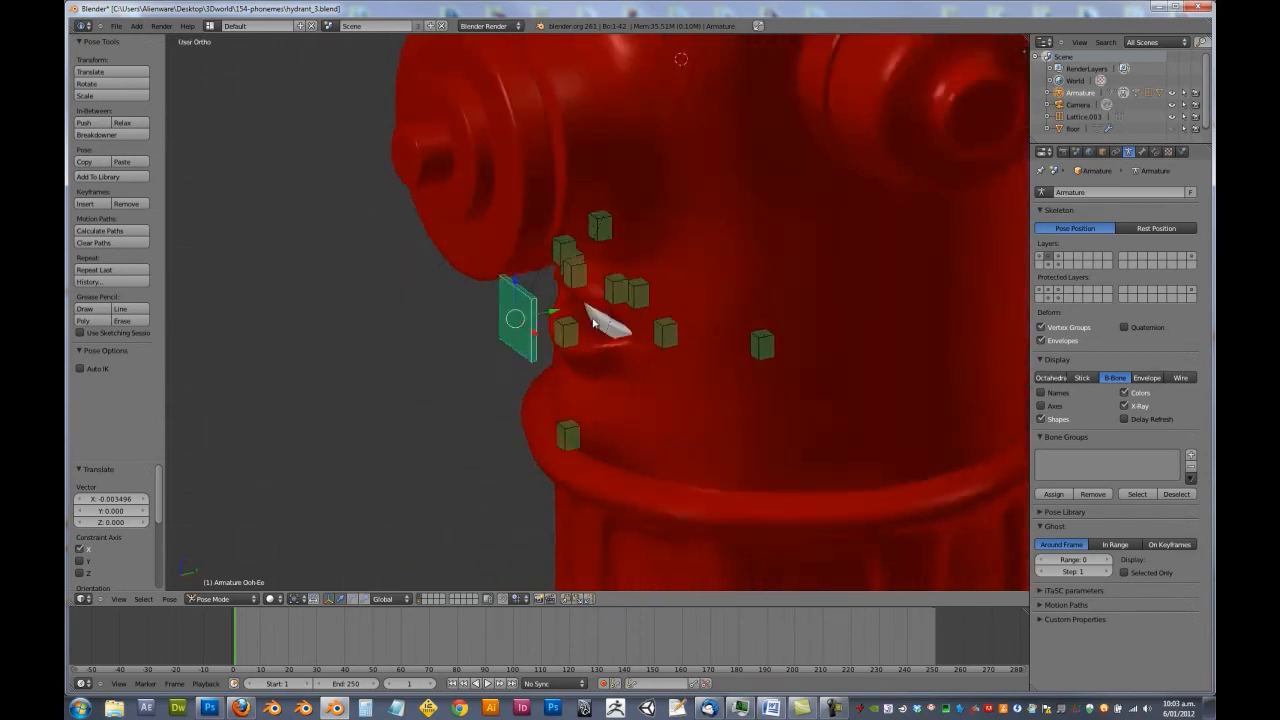
scroll(591, 324, up, 2)
key(g)
key(x)
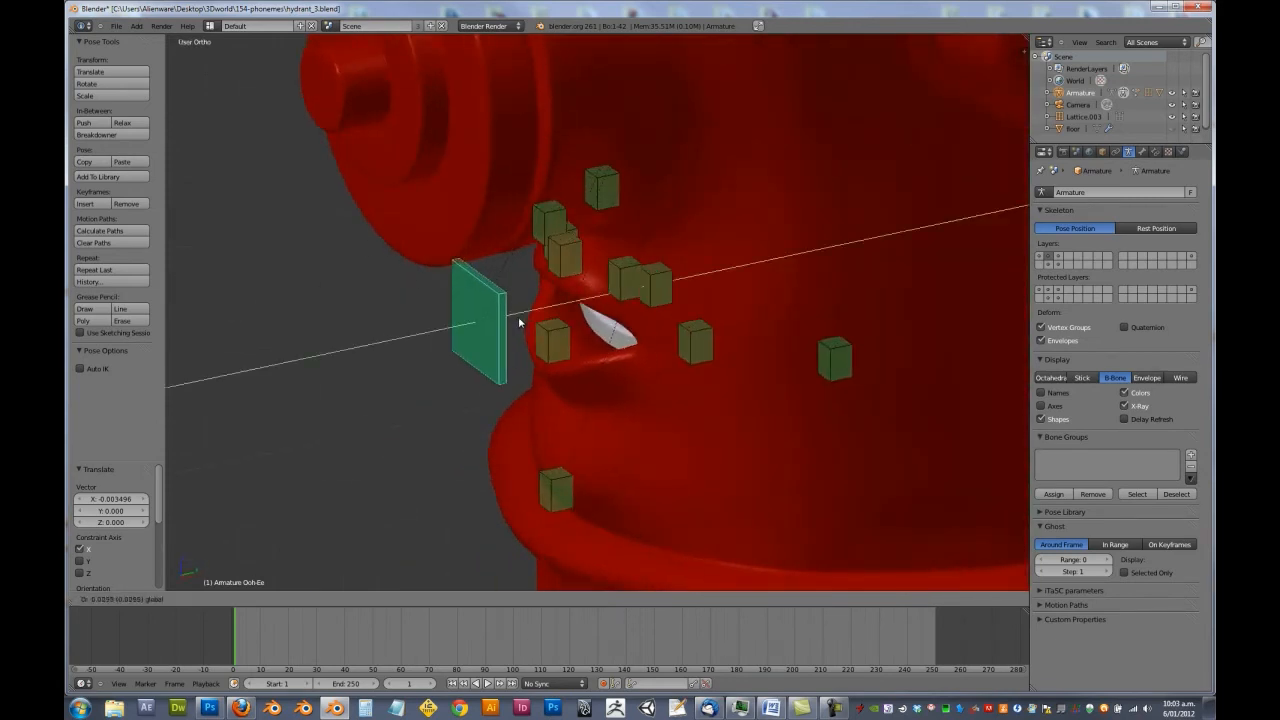
click(520, 325)
Lower the chin bone about 0.005 along the Z axis and check the mouth shape from several angles.
middle_drag(543, 363, 807, 390)
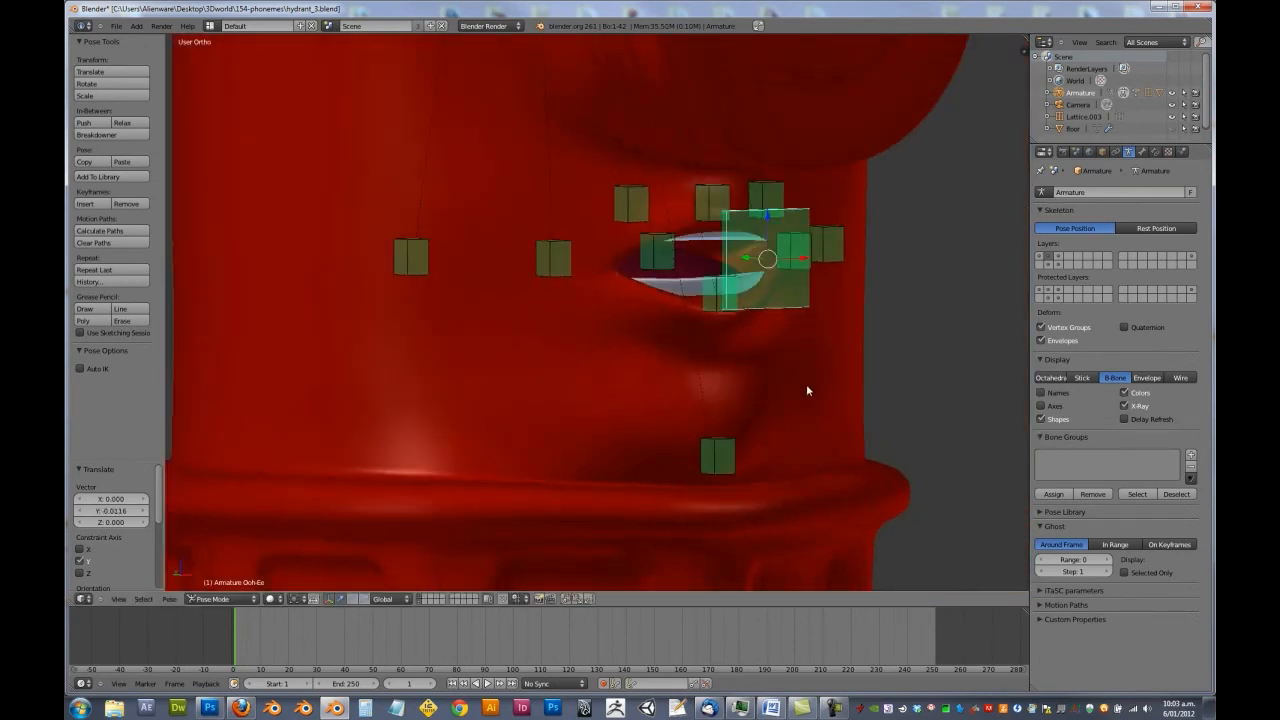
right_click(737, 440)
key(g)
key(z)
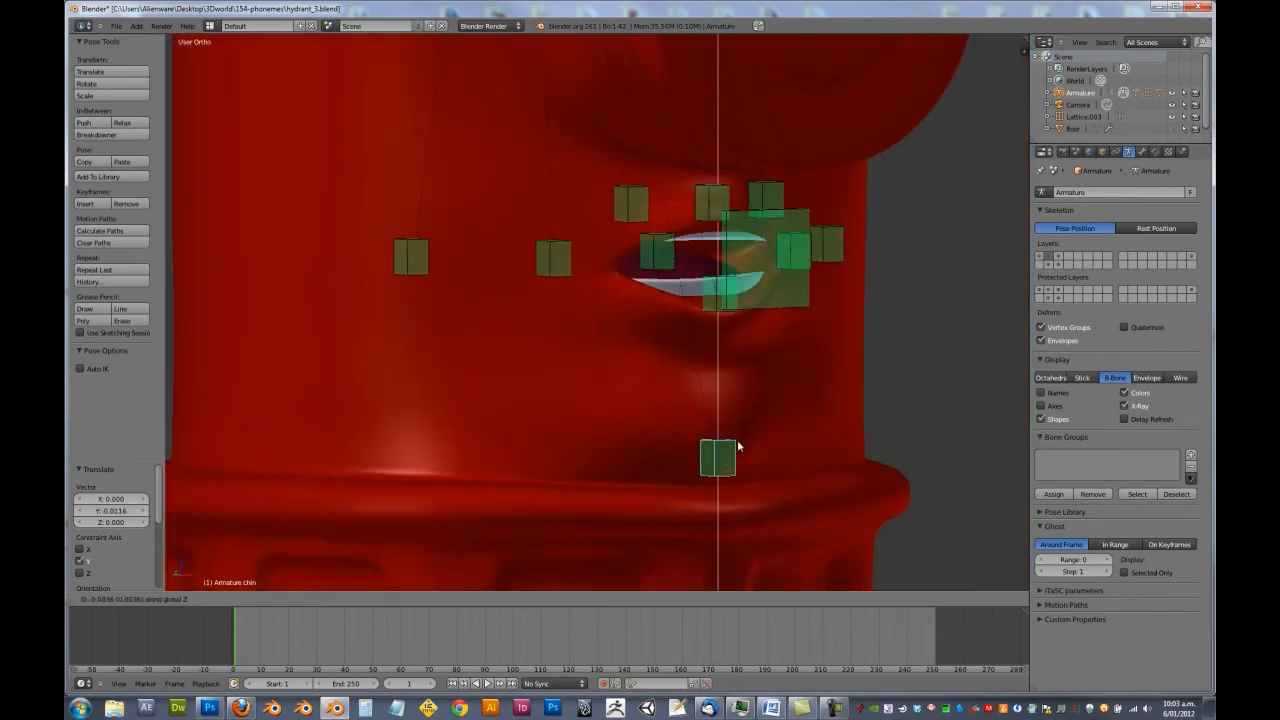
click(737, 447)
middle_drag(712, 296, 592, 279)
scroll(592, 279, down, 7)
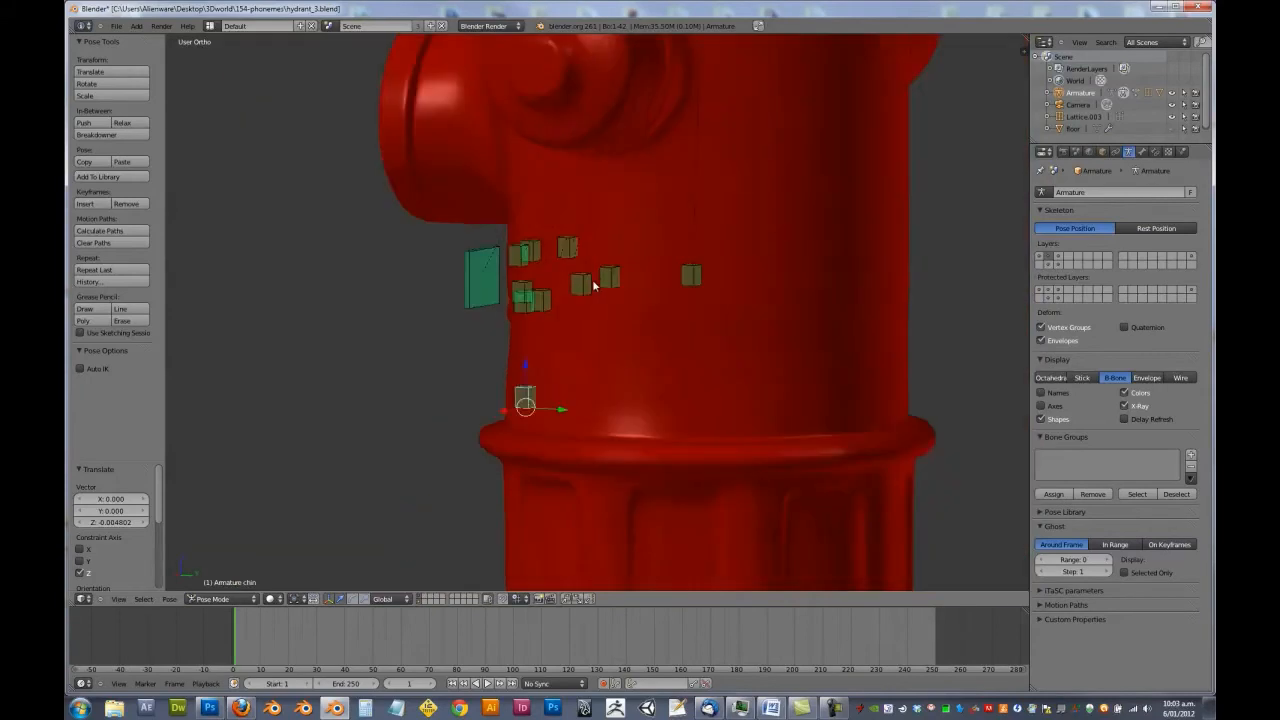
middle_drag(562, 328, 645, 340)
scroll(622, 327, up, 4)
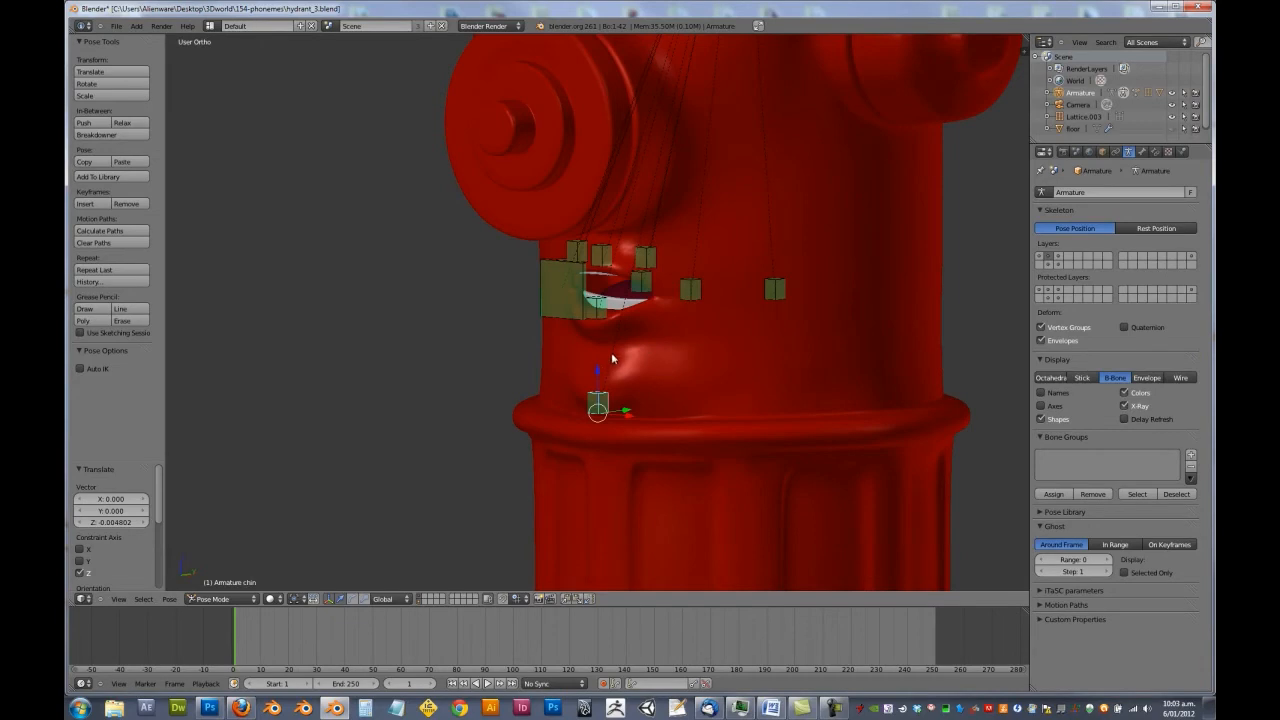
middle_drag(585, 350, 688, 337)
Save the pose of all mouth bones as a new pose library entry named U, and clear the bones' location.
key(a)
right_click(690, 348)
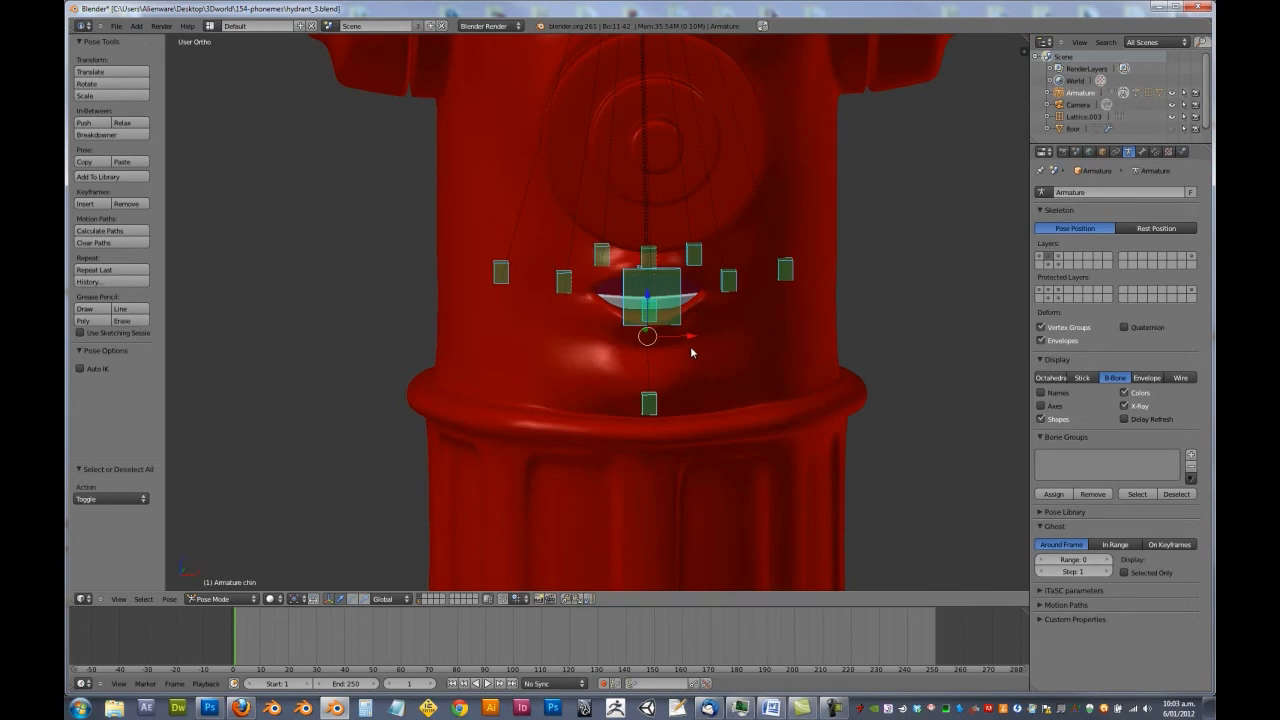
key(shift+l)
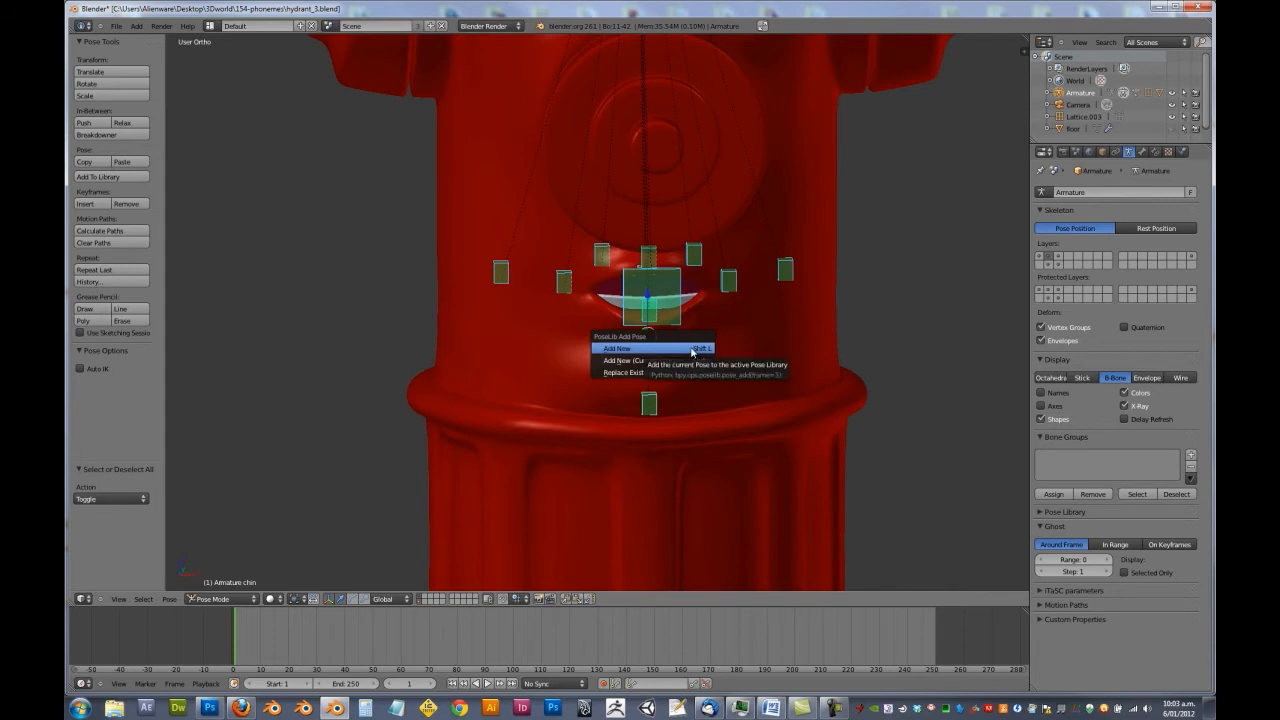
click(690, 348)
click(107, 525)
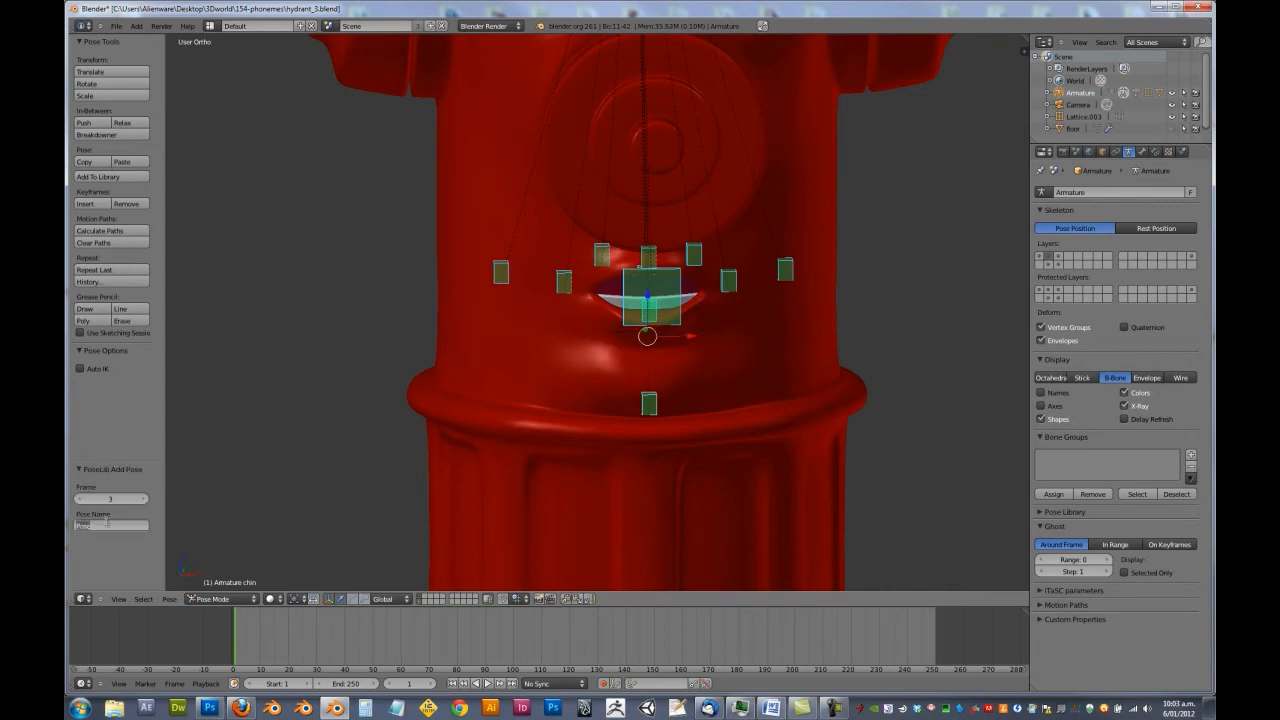
text(U)
key(Return)
key(alt+g)
Move the Ooh-Ee bone forward about 0.140 along the global Y axis to pucker the lips.
middle_drag(703, 306, 560, 320)
right_click(538, 304)
scroll(578, 319, up, 1)
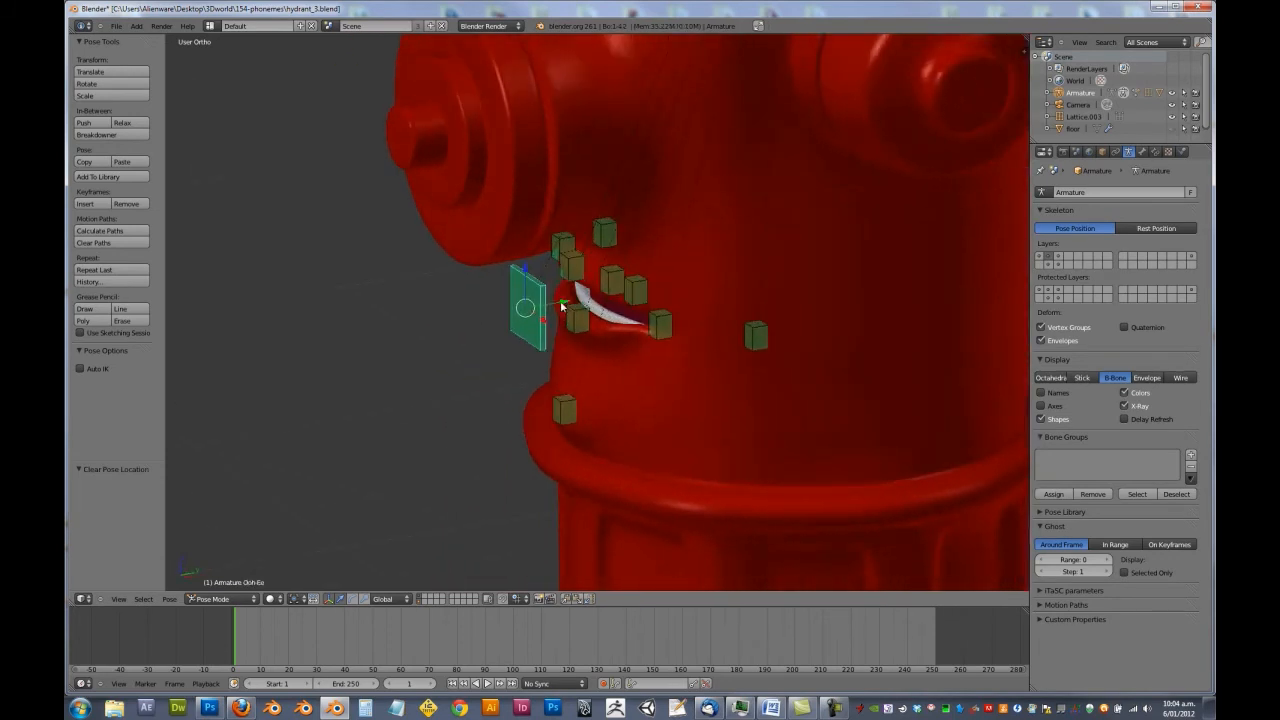
key(g)
key(y)
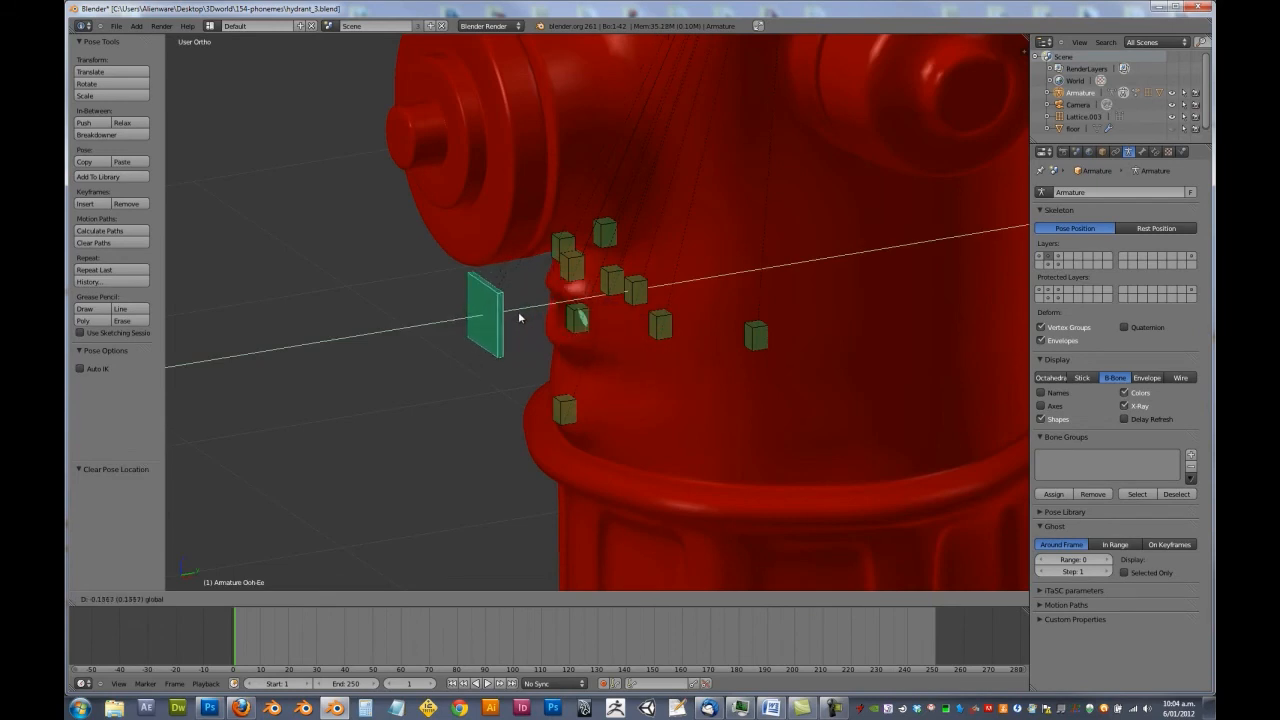
click(518, 311)
Lower the chin bone about 0.033 along the Z axis to open the puckered mouth.
middle_drag(527, 318, 563, 366)
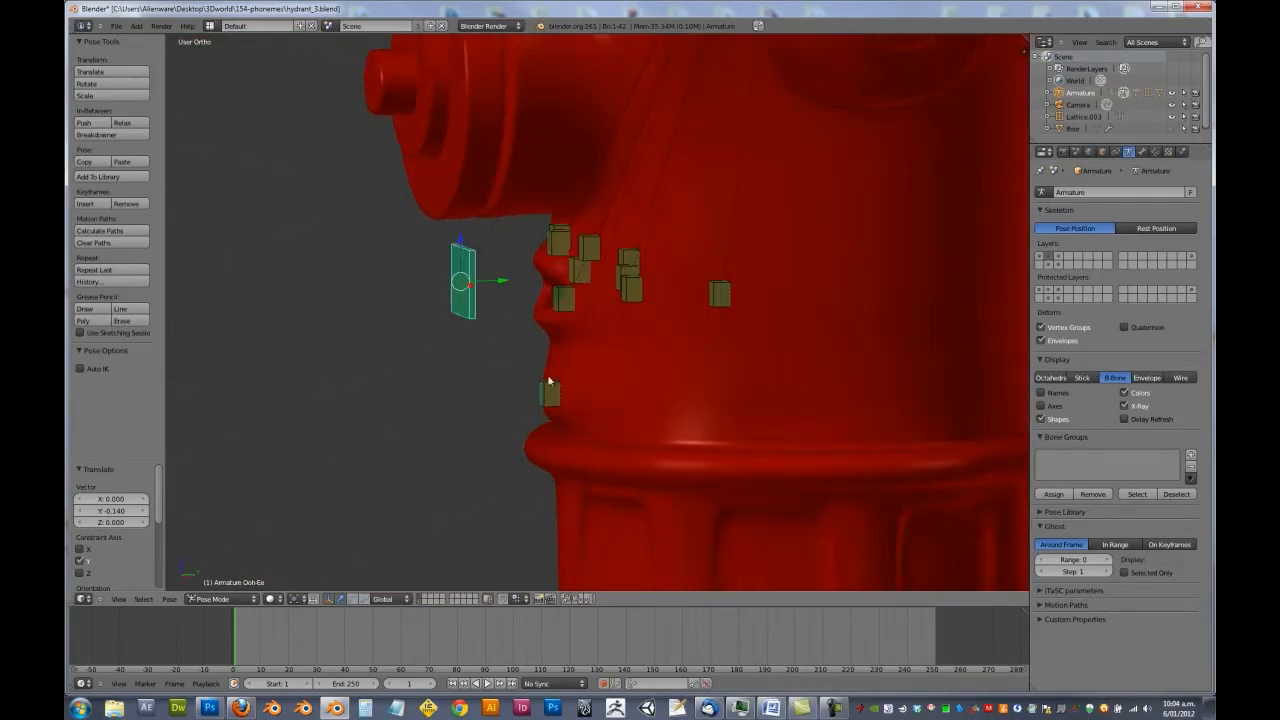
right_click(546, 387)
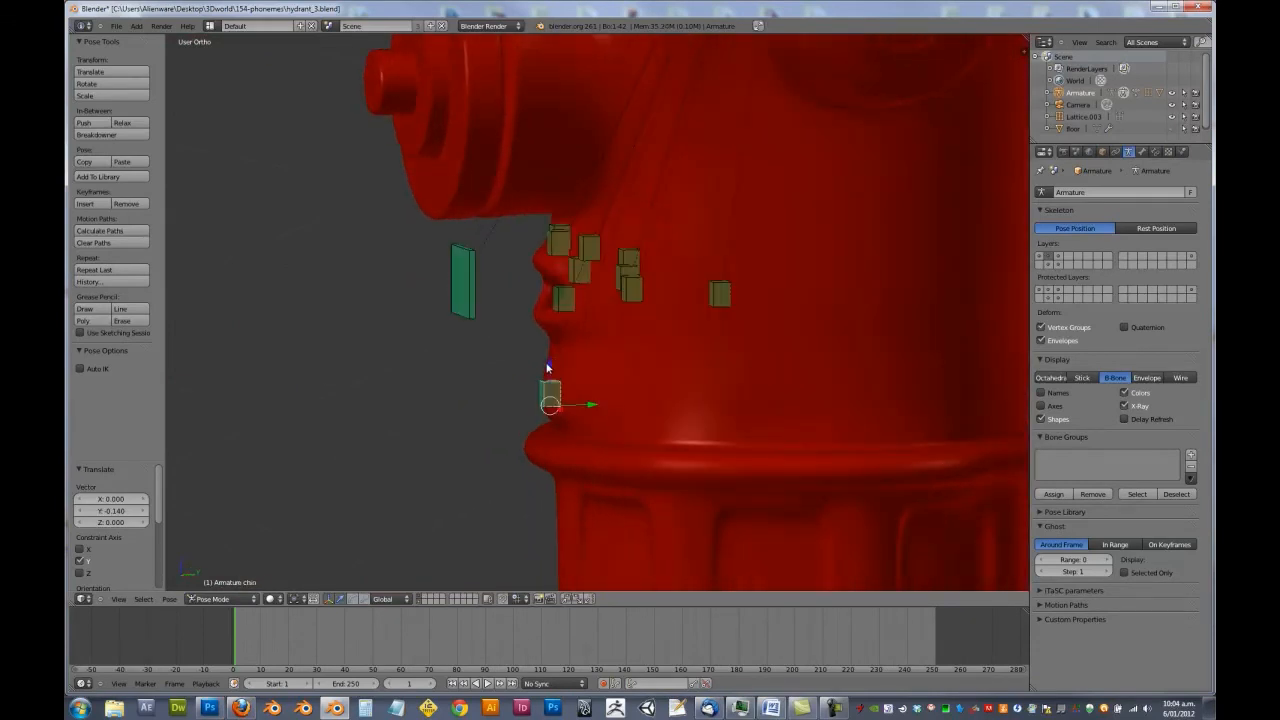
key(g)
key(y)
key(z)
click(548, 371)
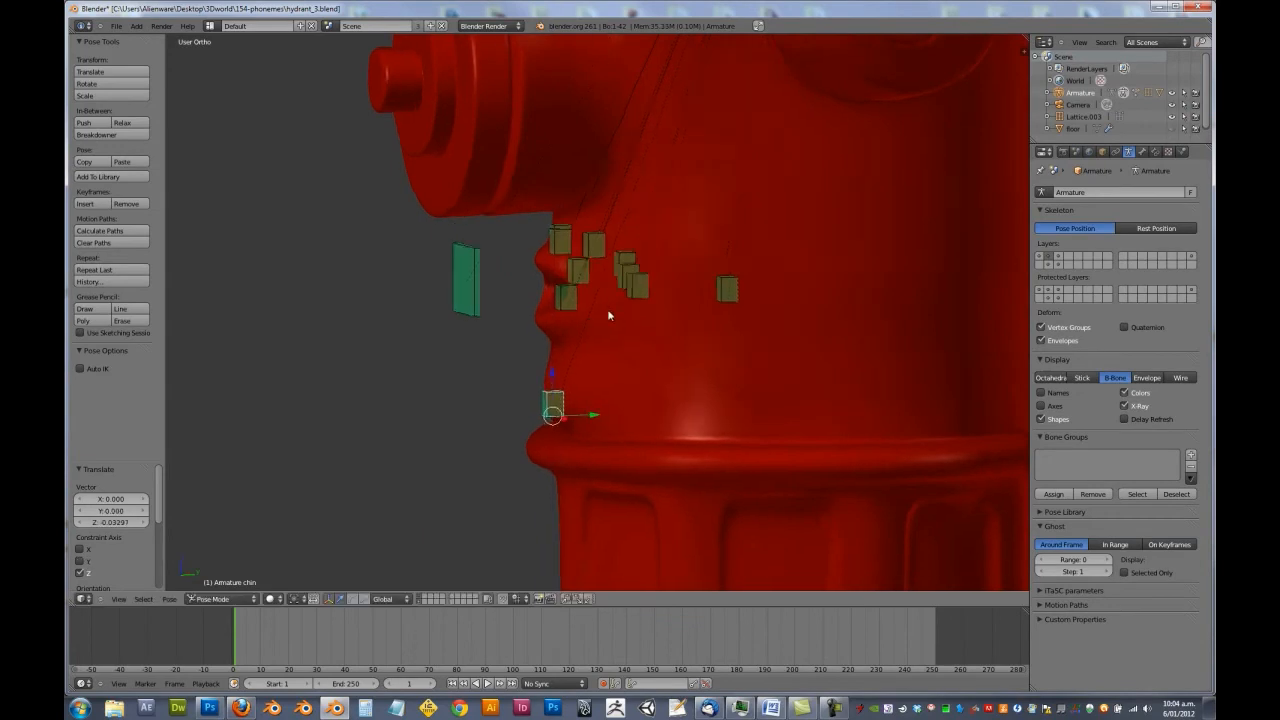
Save the pose of all mouth bones as a new pose library entry named O, and clear the bones' location.
key(KP_1)
key(a)
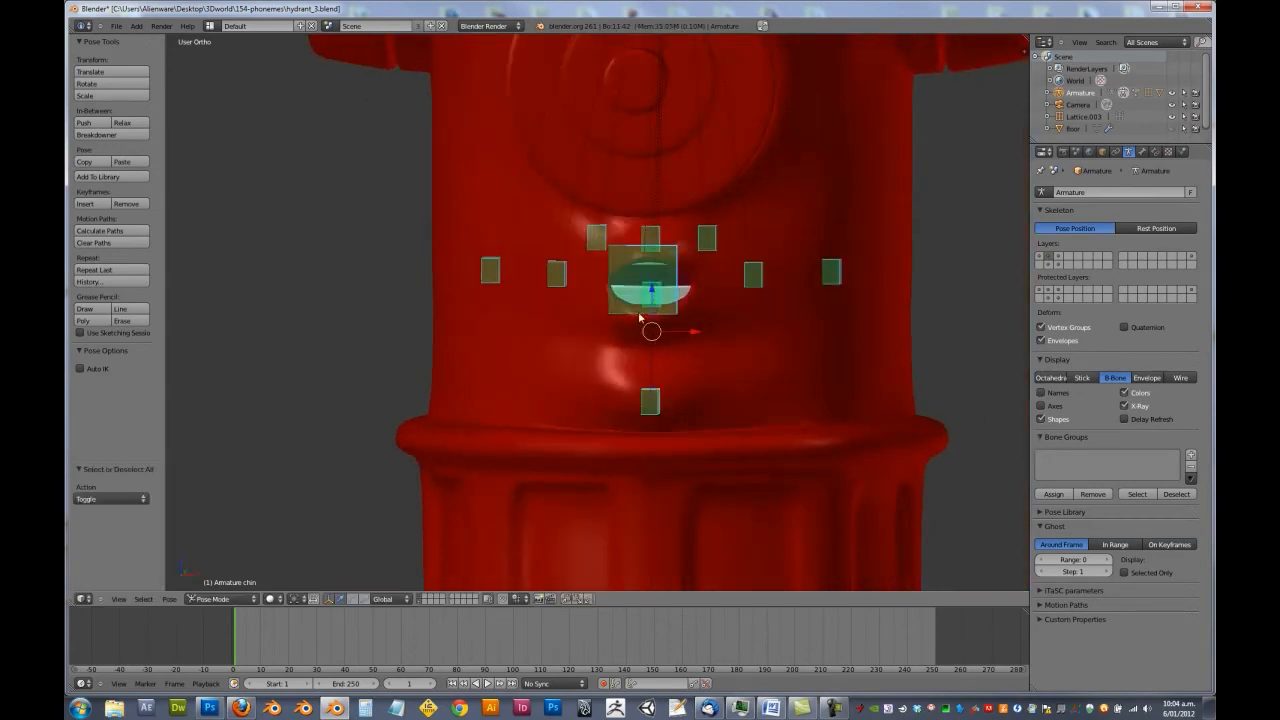
key(shift+l)
click(640, 315)
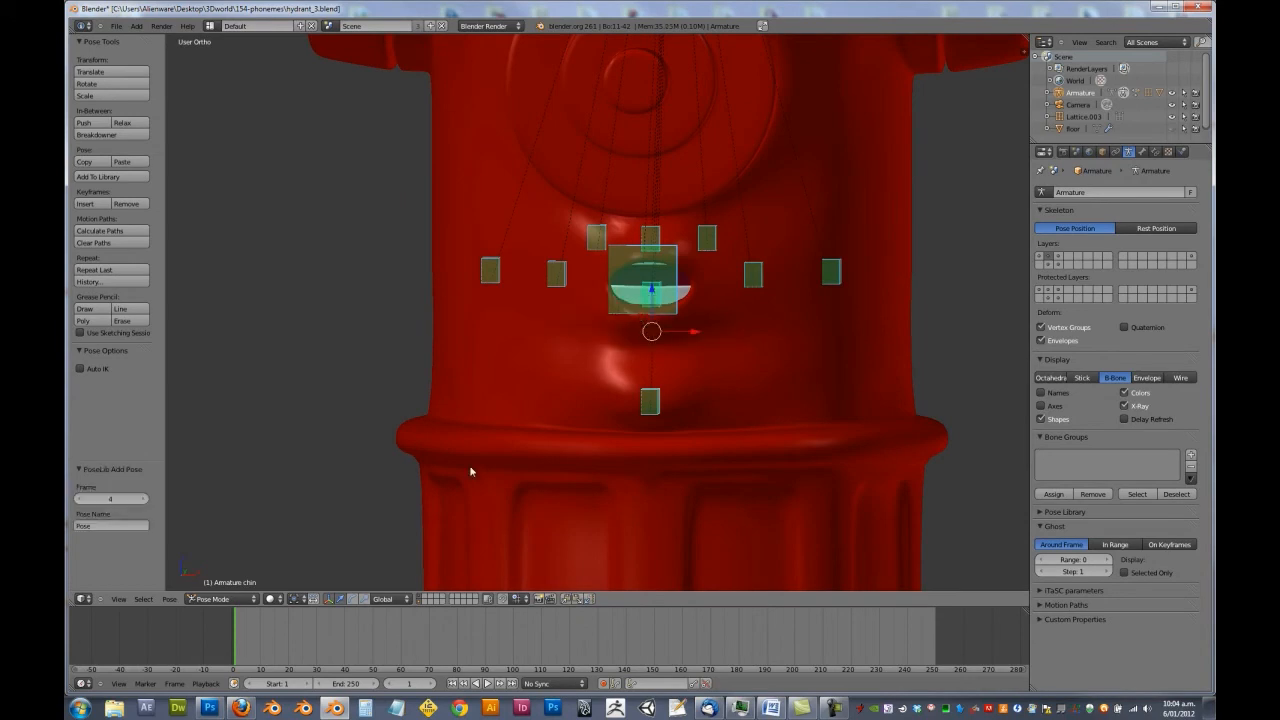
click(115, 526)
text(O)
key(Return)
mouse_move(538, 207)
middle_down()
mouse_move(494, 223)
mouse_move(514, 240)
mouse_move(529, 200)
middle_up()
key(alt+g)
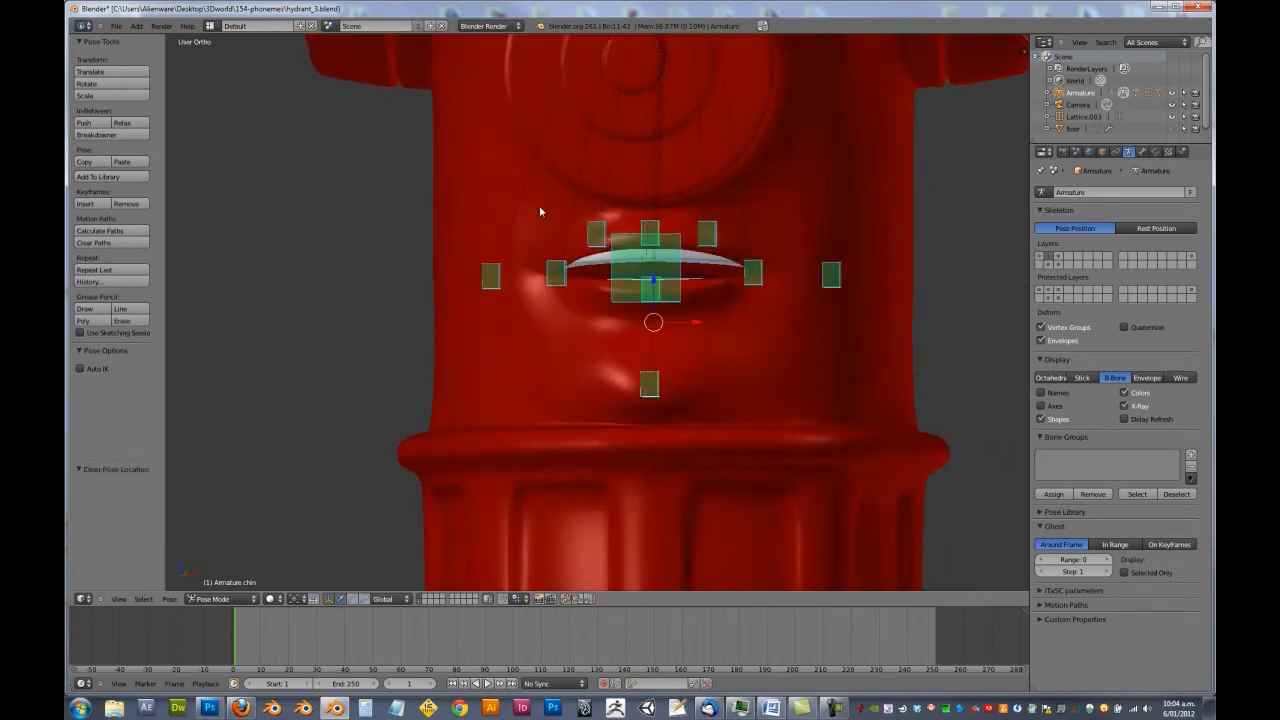
In the right side view, move the Ooh-Ee bone back about 0.038 along the global Y axis.
middle_drag(491, 280, 490, 292)
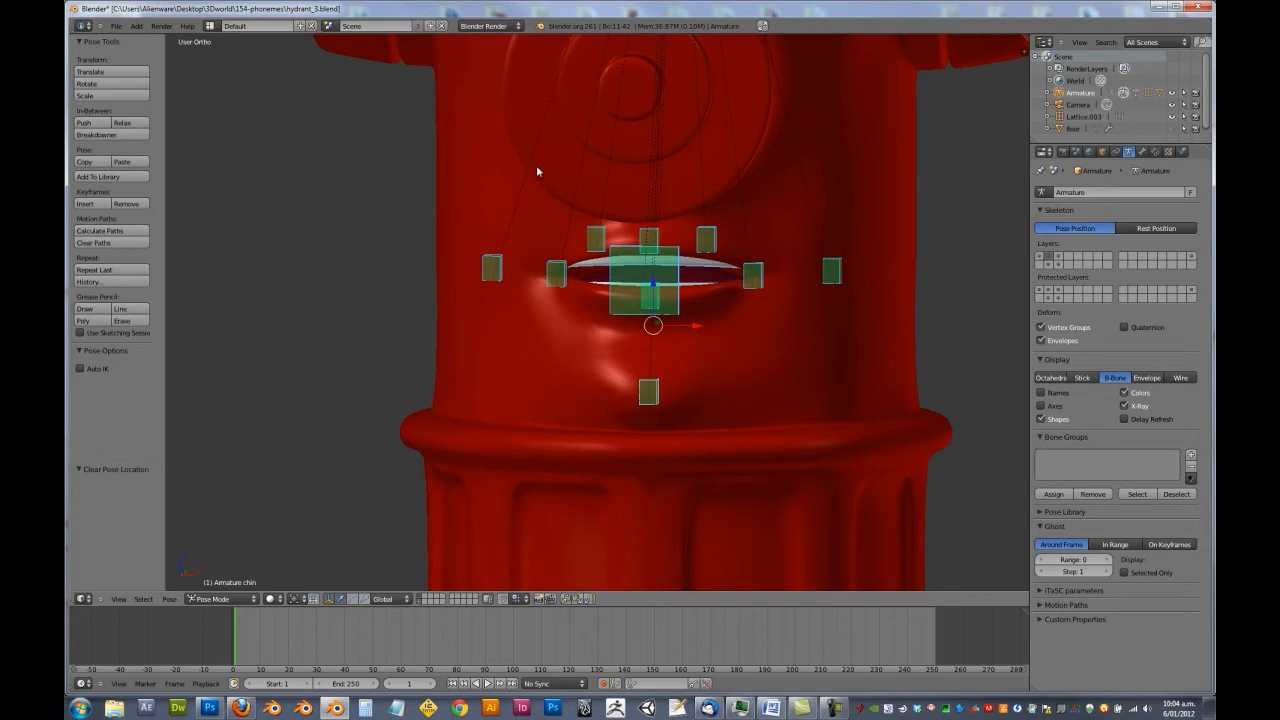
middle_drag(582, 207, 513, 232)
key(KP_3)
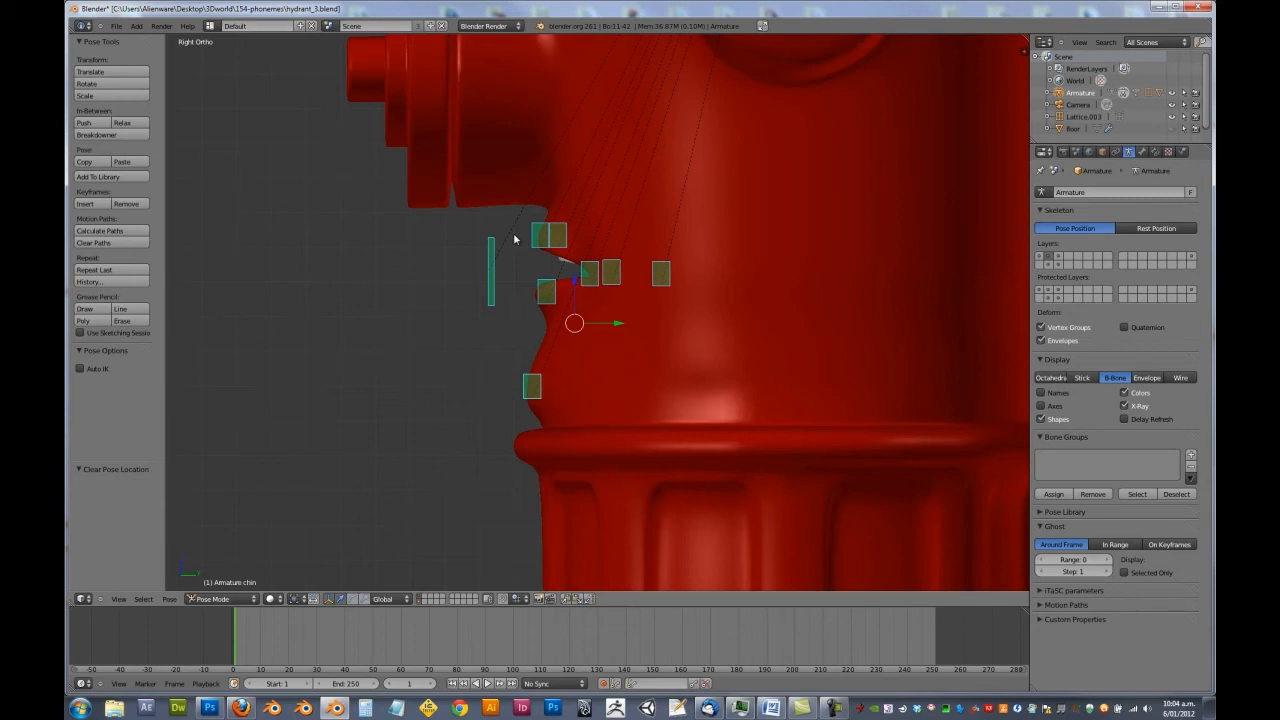
right_click(505, 250)
key(g)
key(y)
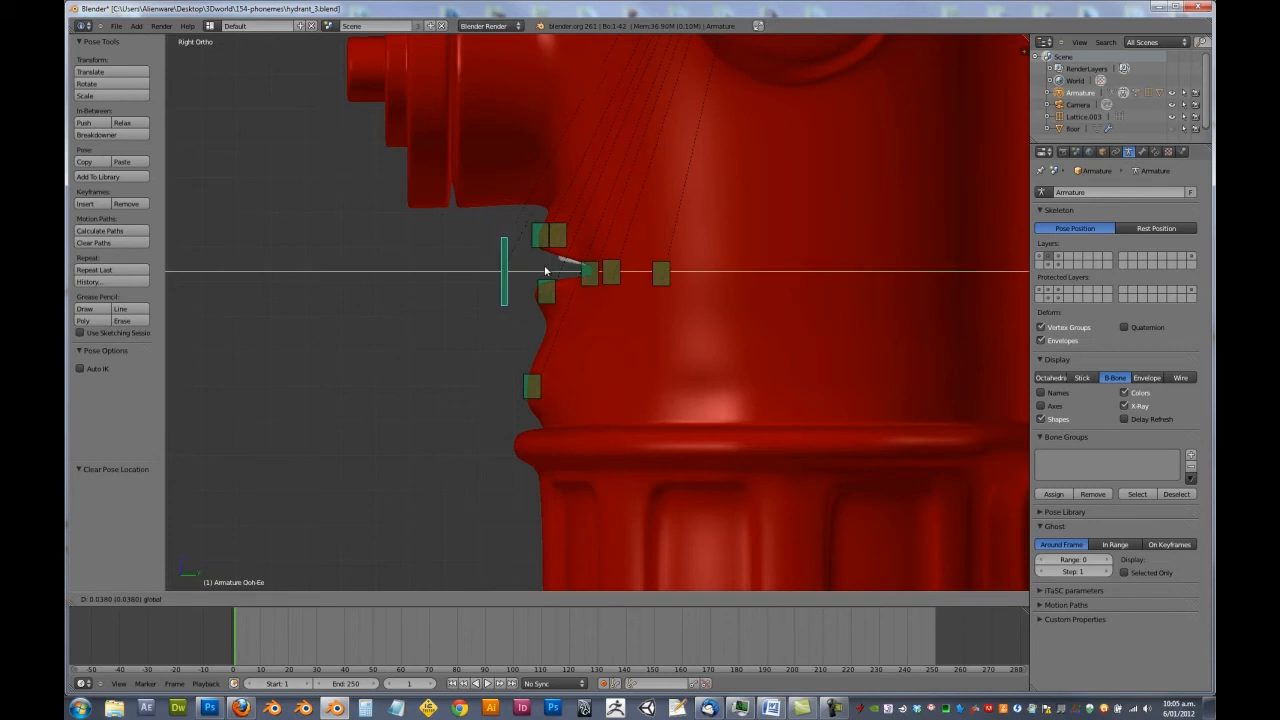
click(545, 270)
Raise the two mouth corner bones about 0.017 in the side view.
key(a)
right_click(580, 266)
key(g)
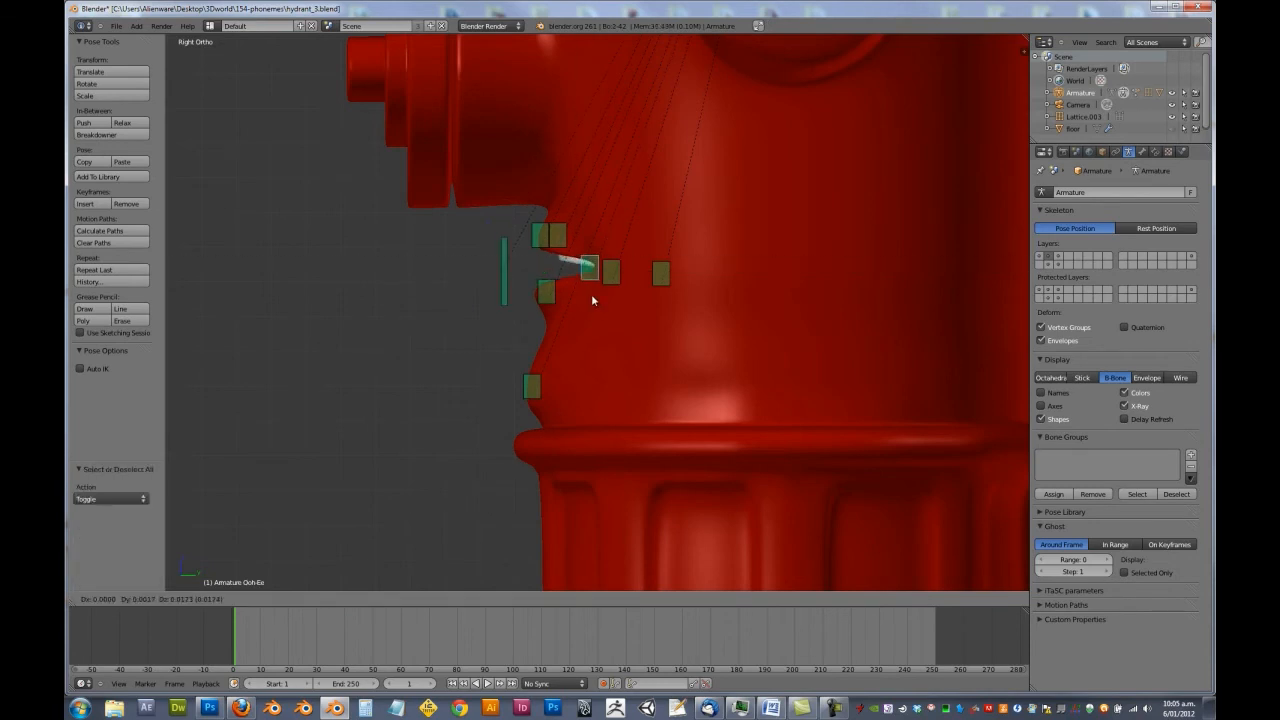
click(591, 294)
scroll(588, 292, up, 4)
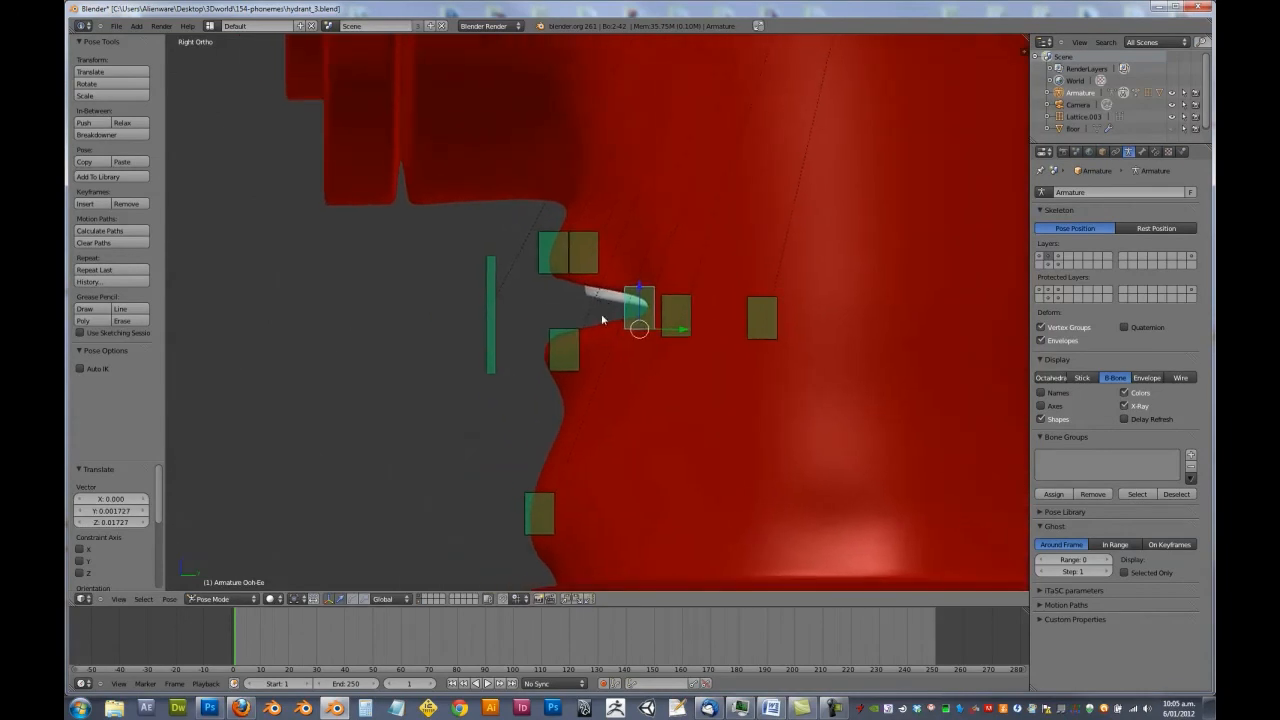
right_click(674, 318)
key(g)
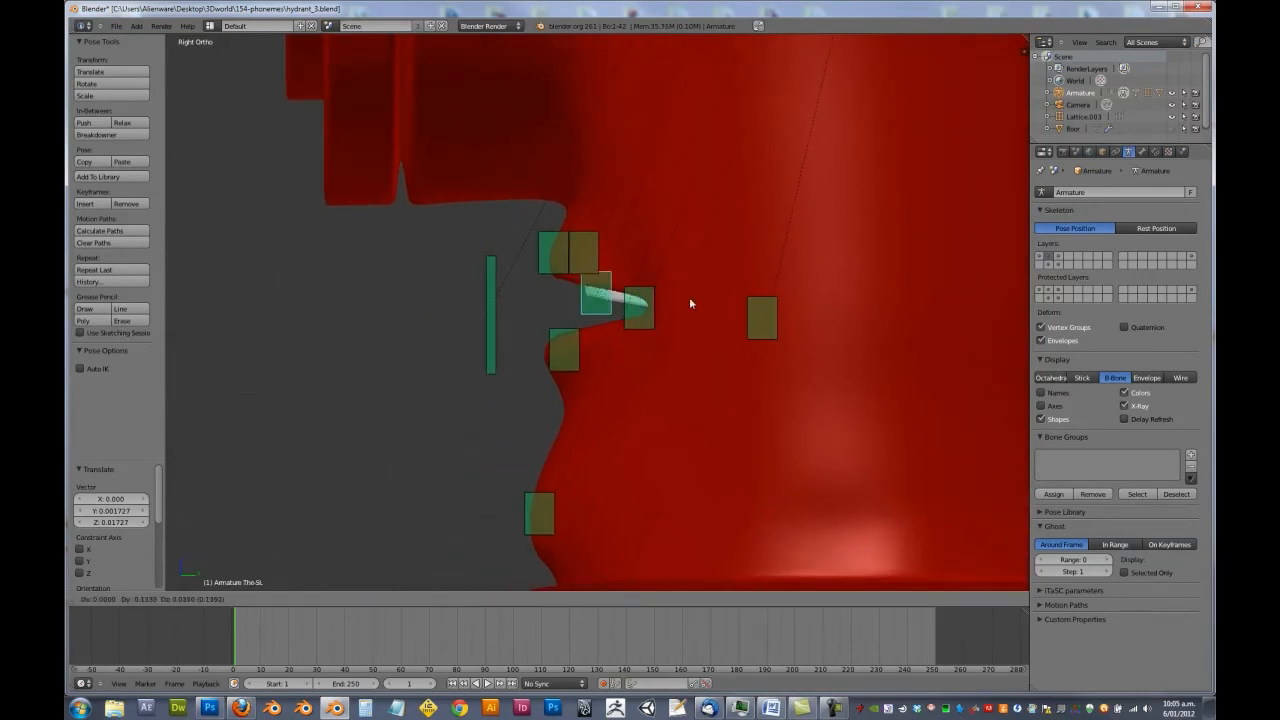
key(z)
right_click(687, 298)
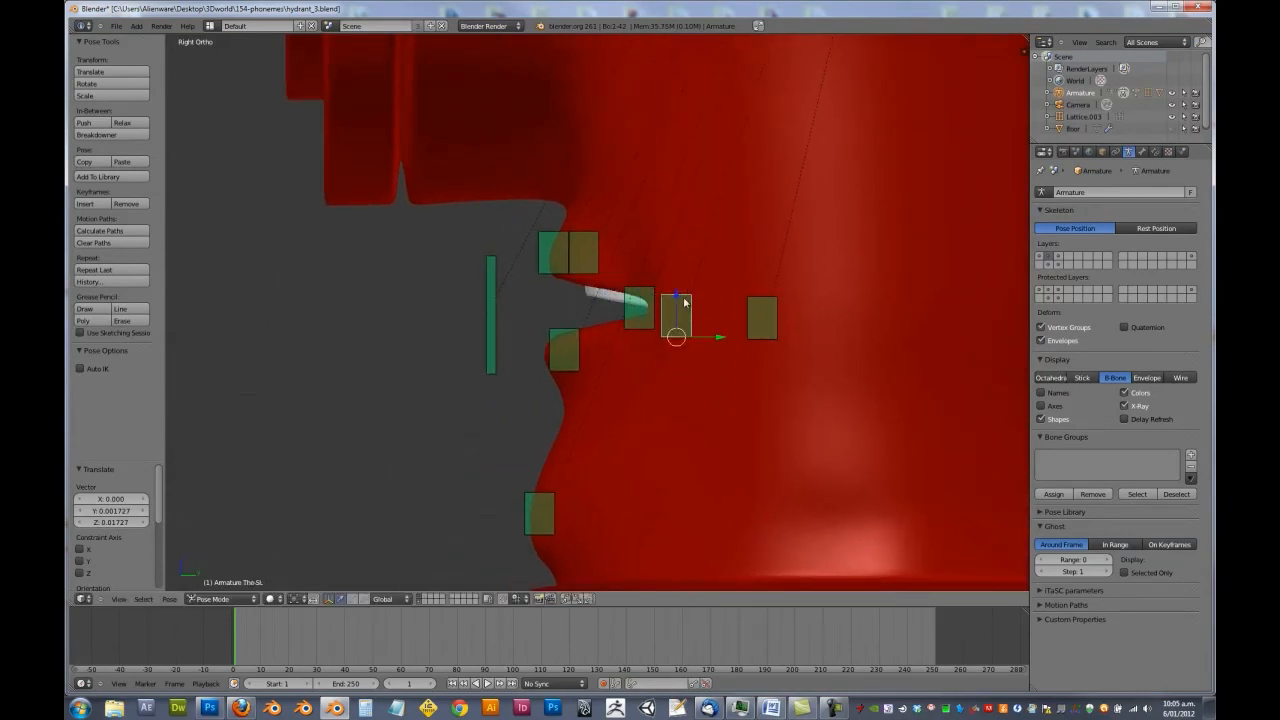
key(g)
key(z)
click(680, 292)
In wireframe display, raise the The-SL bone about 0.110 along the global Z axis.
key(z)
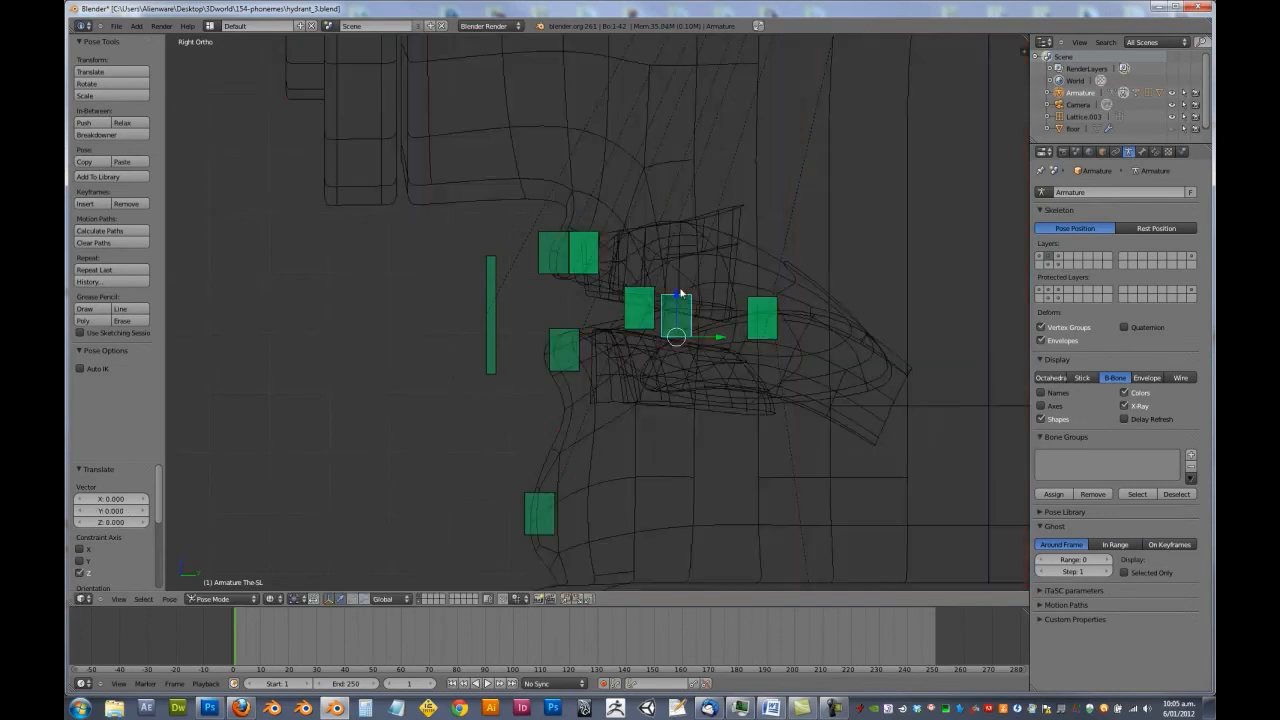
key(g)
key(z)
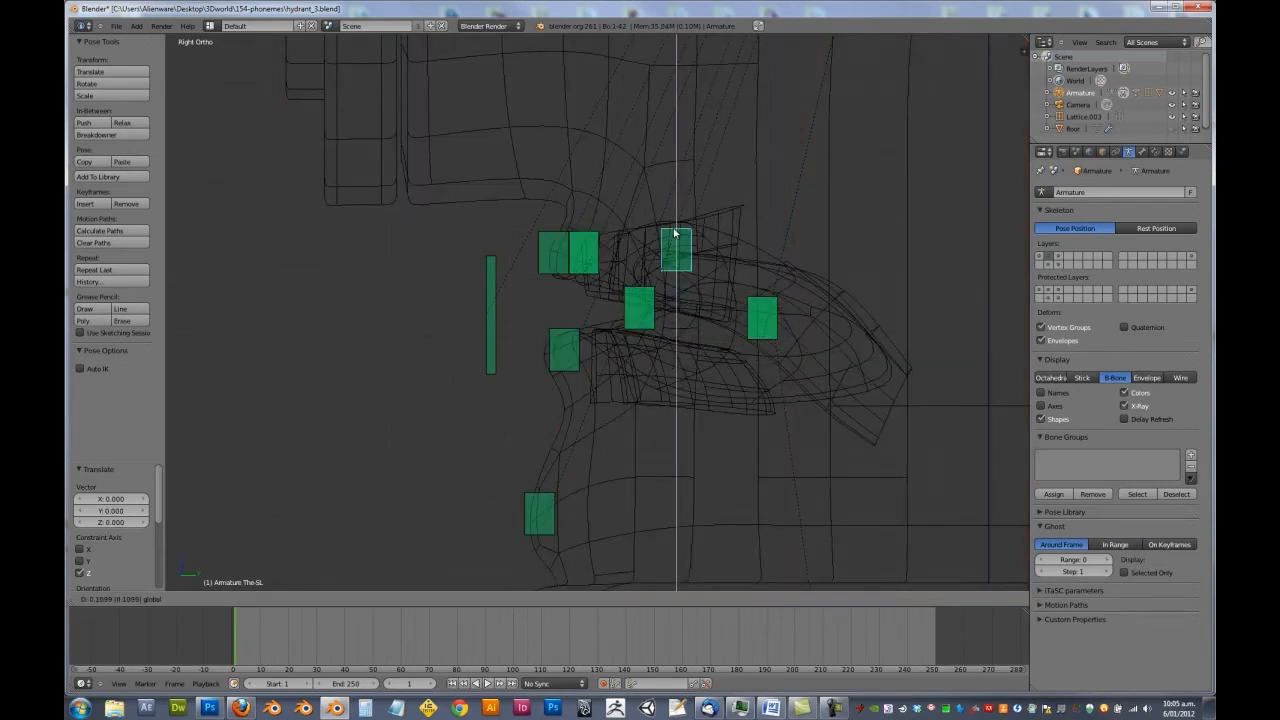
click(677, 240)
Nudge the The-SL bone about 0.007 forward and 0.004 down, restore solid display and check the mouth from the front.
key(g)
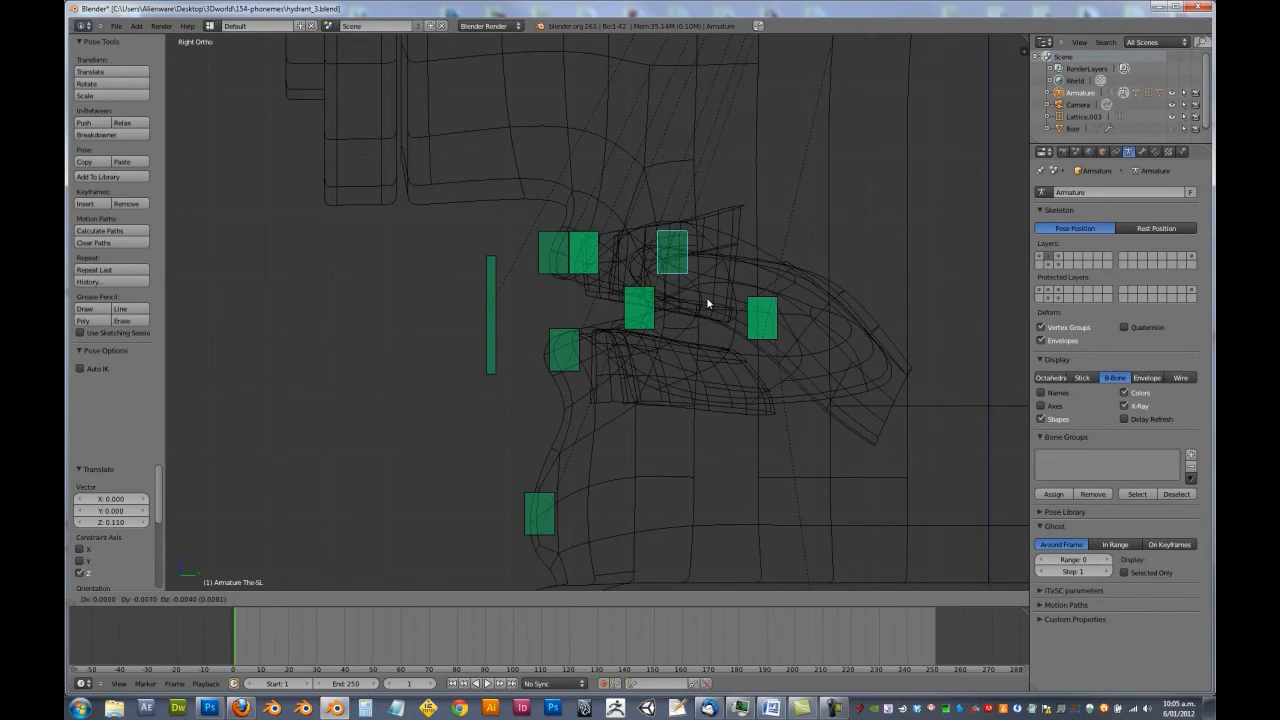
click(707, 303)
key(z)
mouse_move(586, 251)
middle_down()
mouse_move(657, 266)
mouse_move(709, 231)
mouse_move(719, 253)
mouse_move(803, 266)
mouse_move(732, 270)
mouse_move(720, 280)
mouse_move(735, 318)
middle_up()
scroll(719, 253, down, 6)
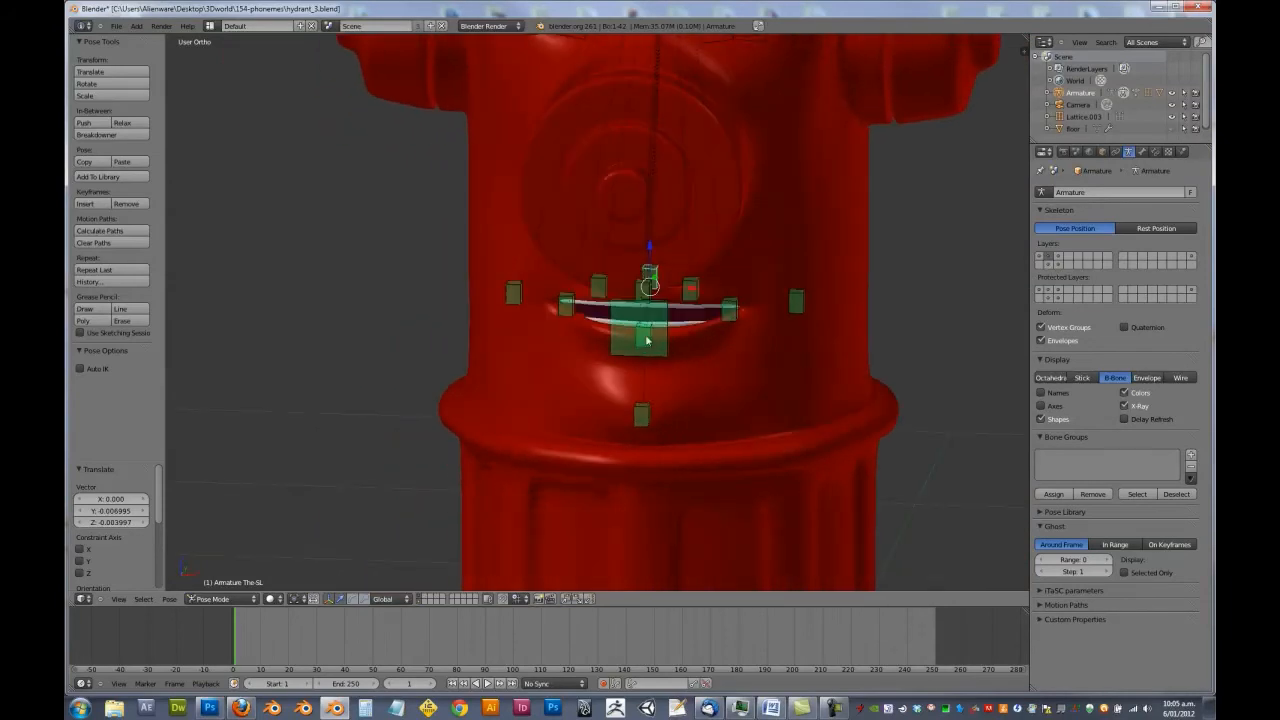
Clear the Ooh-Ee bone's location and move it back about 0.012 along the global Y axis.
middle_drag(614, 331, 546, 350)
right_click(546, 350)
key(alt+g)
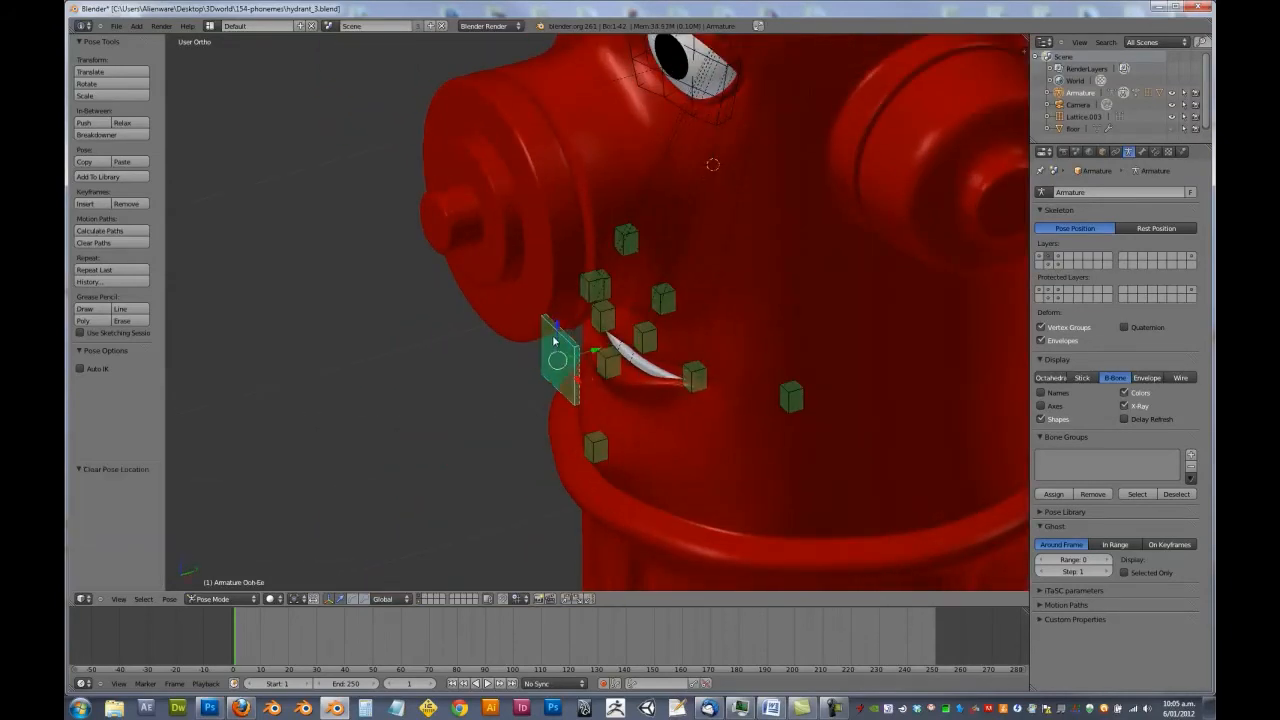
scroll(560, 350, up, 2)
drag(585, 350, 589, 350)
middle_drag(740, 328, 740, 390)
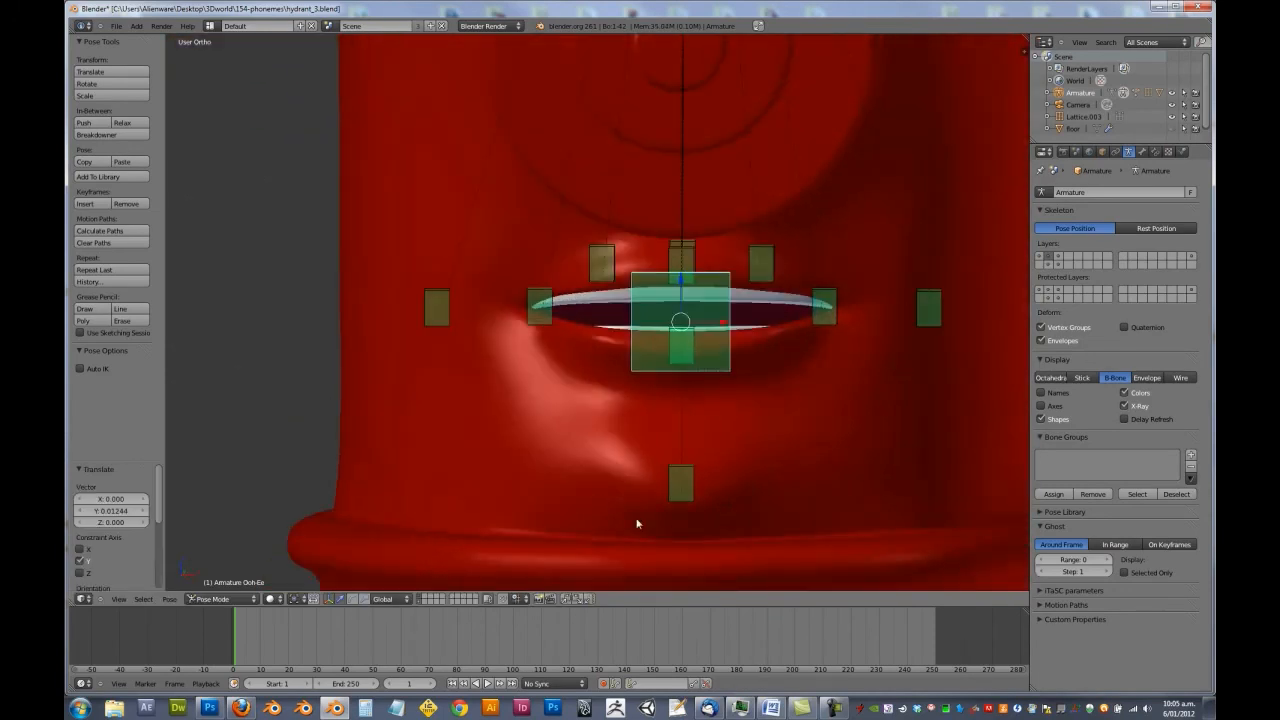
Clear the chin bone's location and raise it about 0.014 along the global Z axis.
right_click(680, 490)
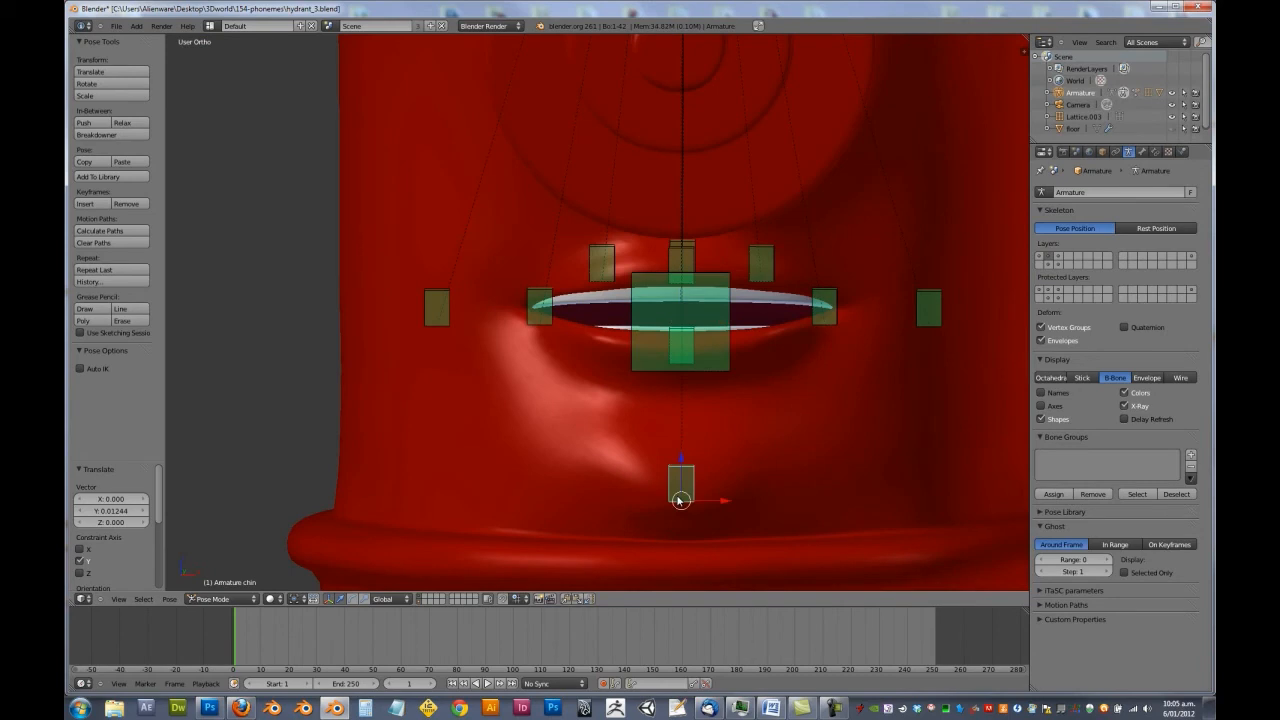
key(alt+g)
key(g)
key(z)
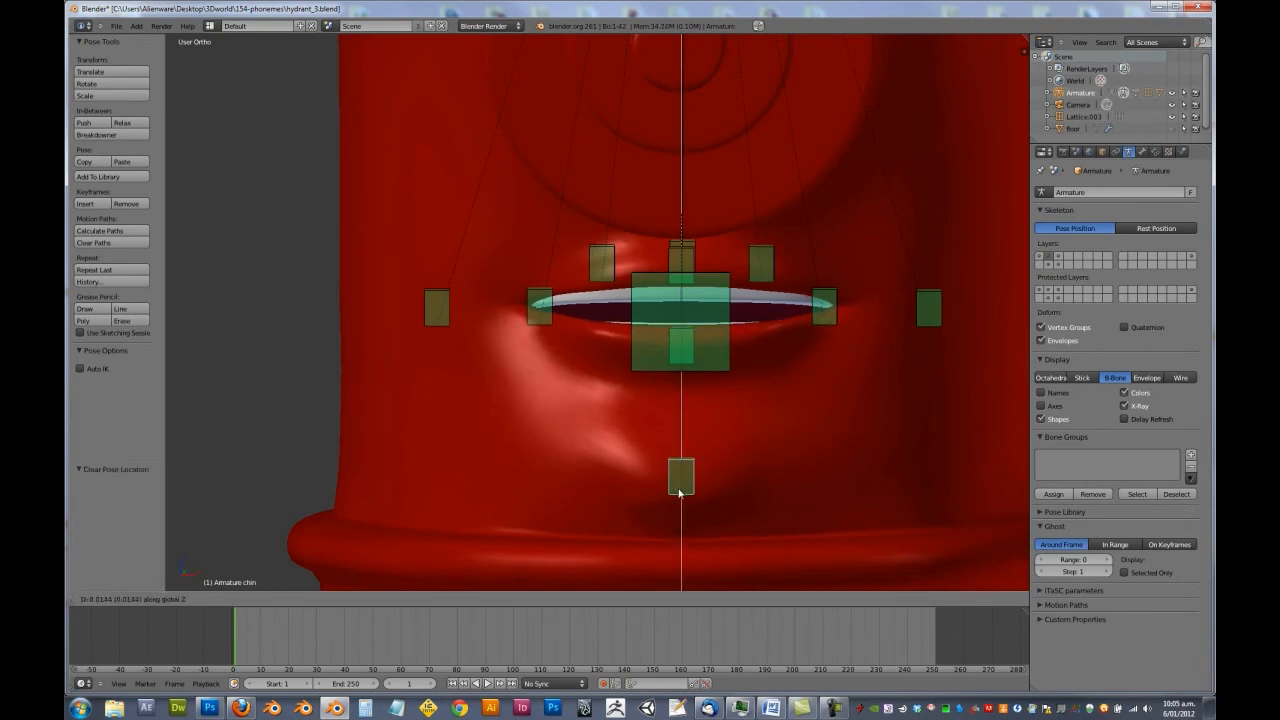
click(679, 492)
Add the pose of all mouth bones to the pose library as a new named entry, and clear all bone locations.
middle_drag(704, 383, 648, 361)
key(a)
key(a)
scroll(648, 361, down, 5)
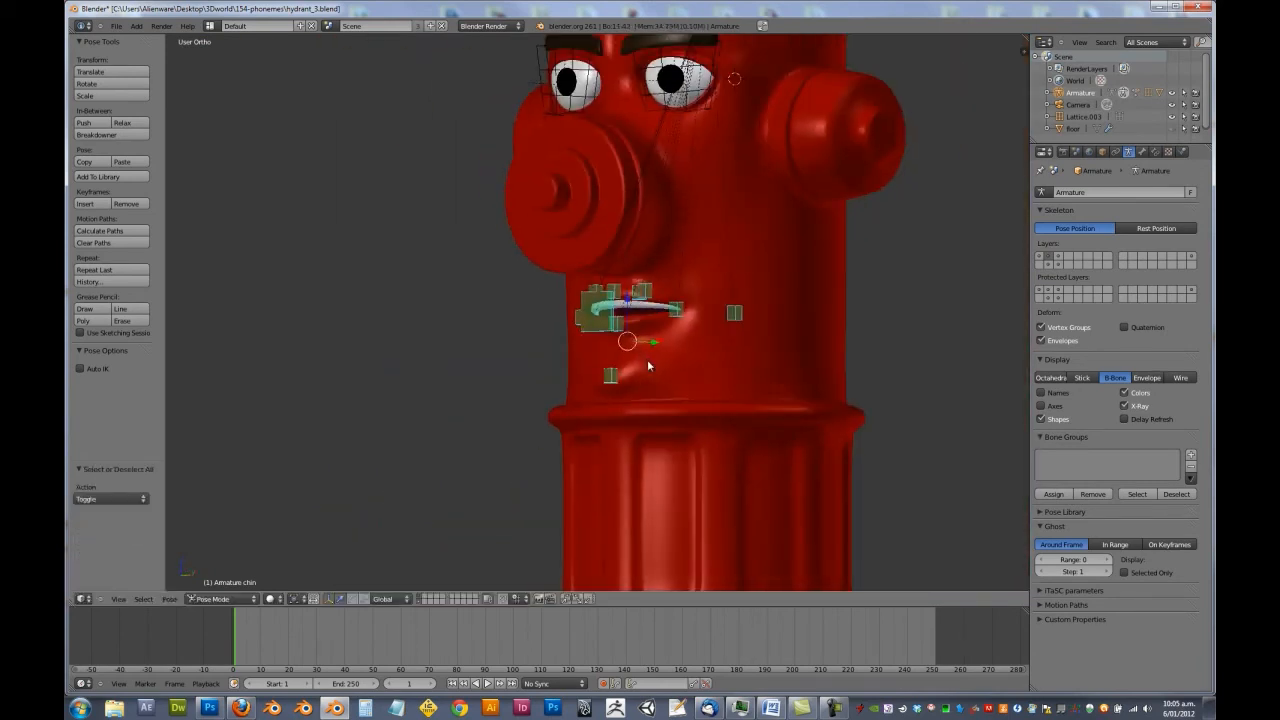
key(shift+l)
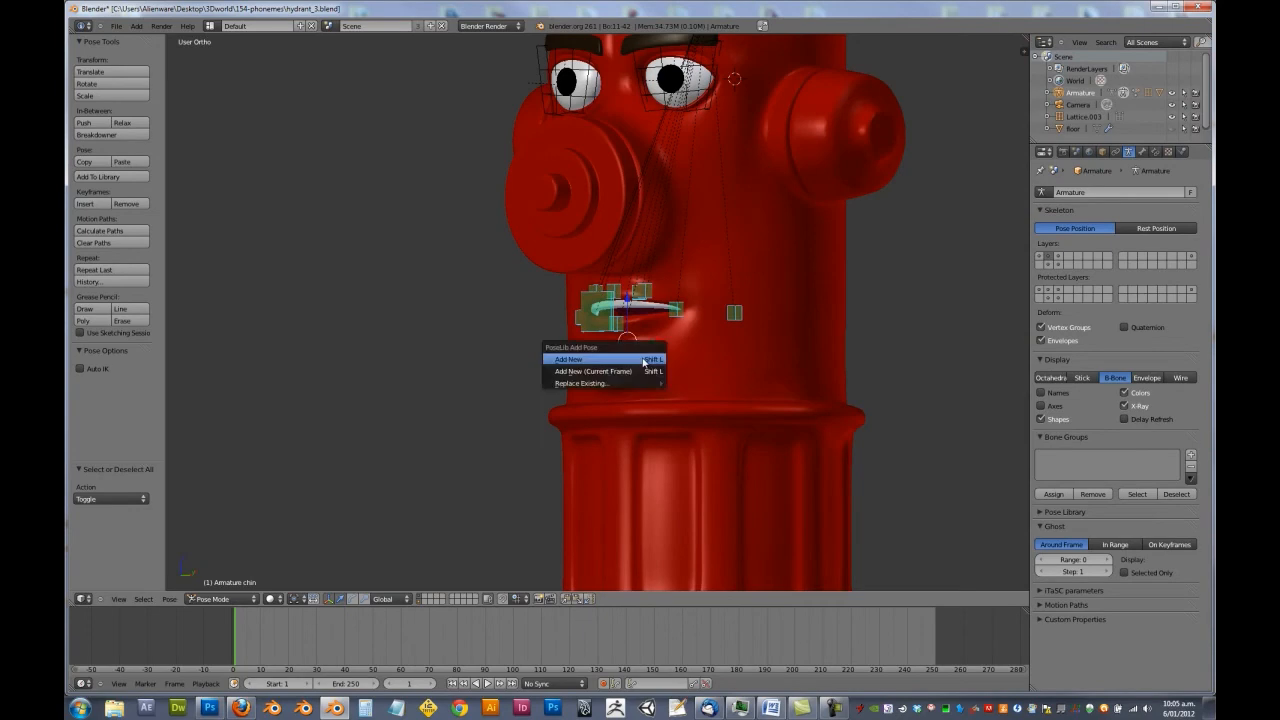
click(645, 360)
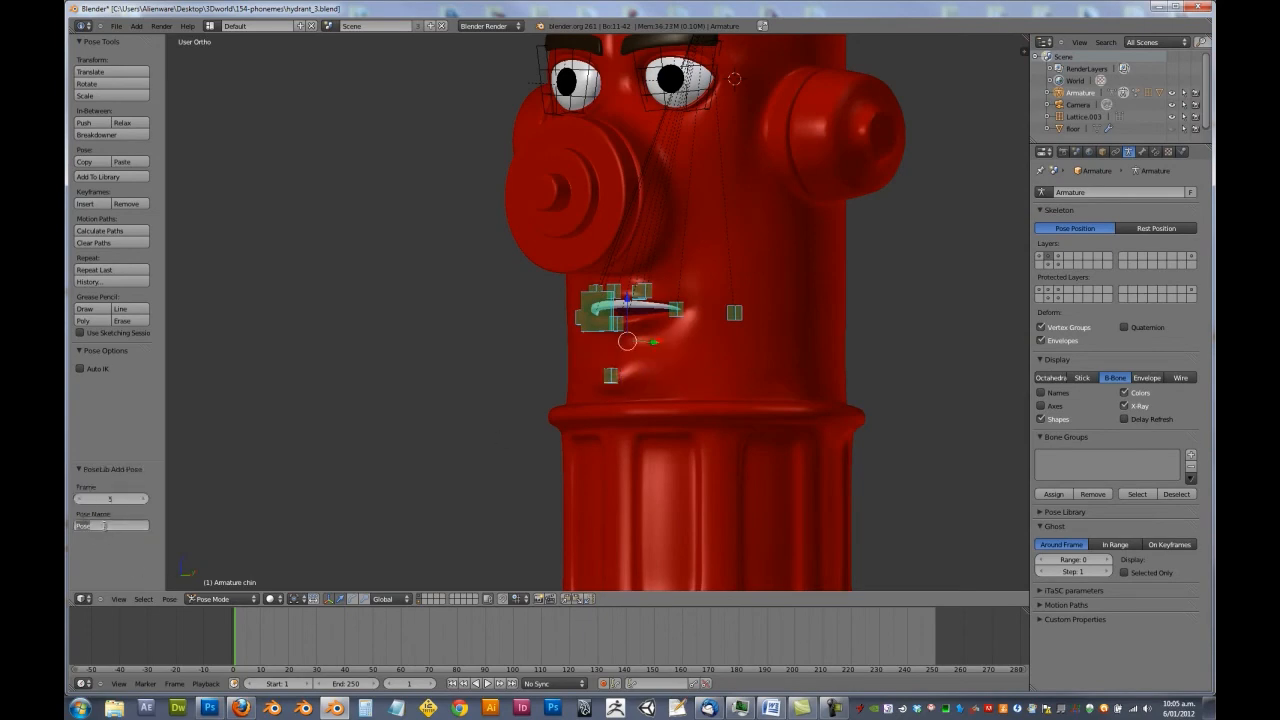
click(104, 525)
key(Return)
key(alt+g)
middle_drag(577, 351, 671, 377)
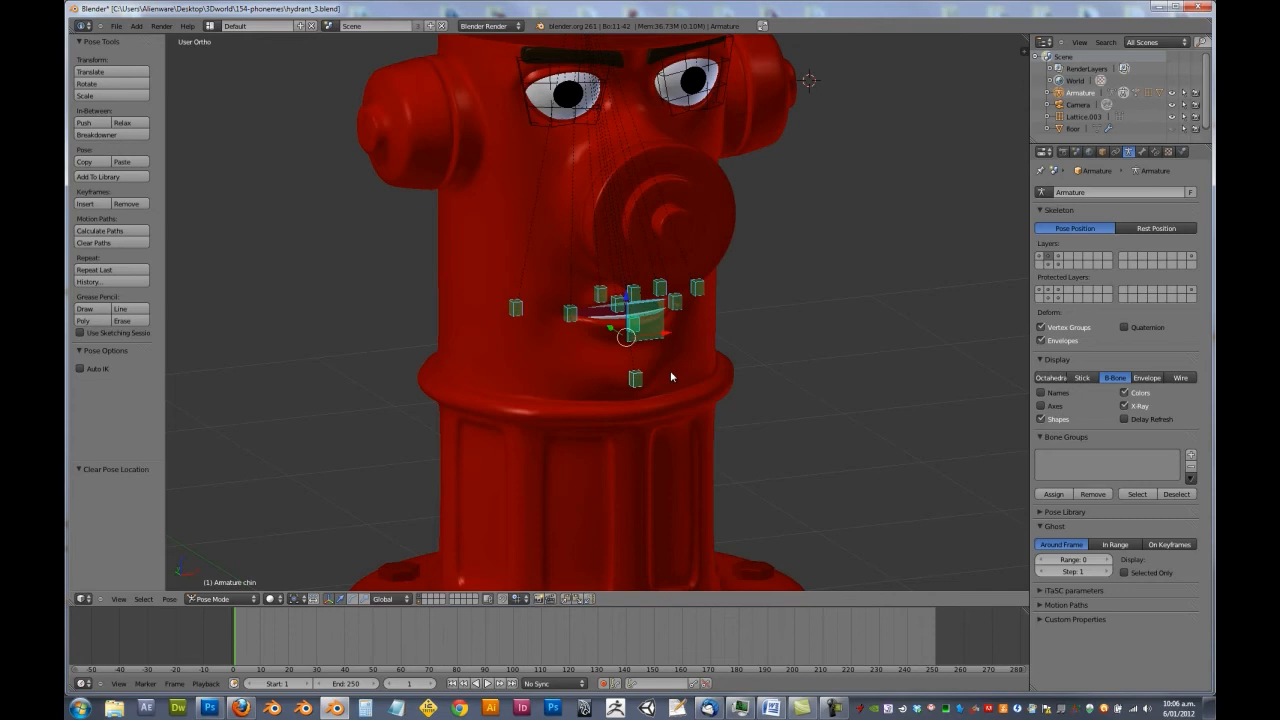
Lower the chin bone about 0.072 along the global Z axis and check the mouth from the side.
middle_drag(645, 390, 528, 377)
right_click(617, 383)
key(g)
key(z)
click(665, 408)
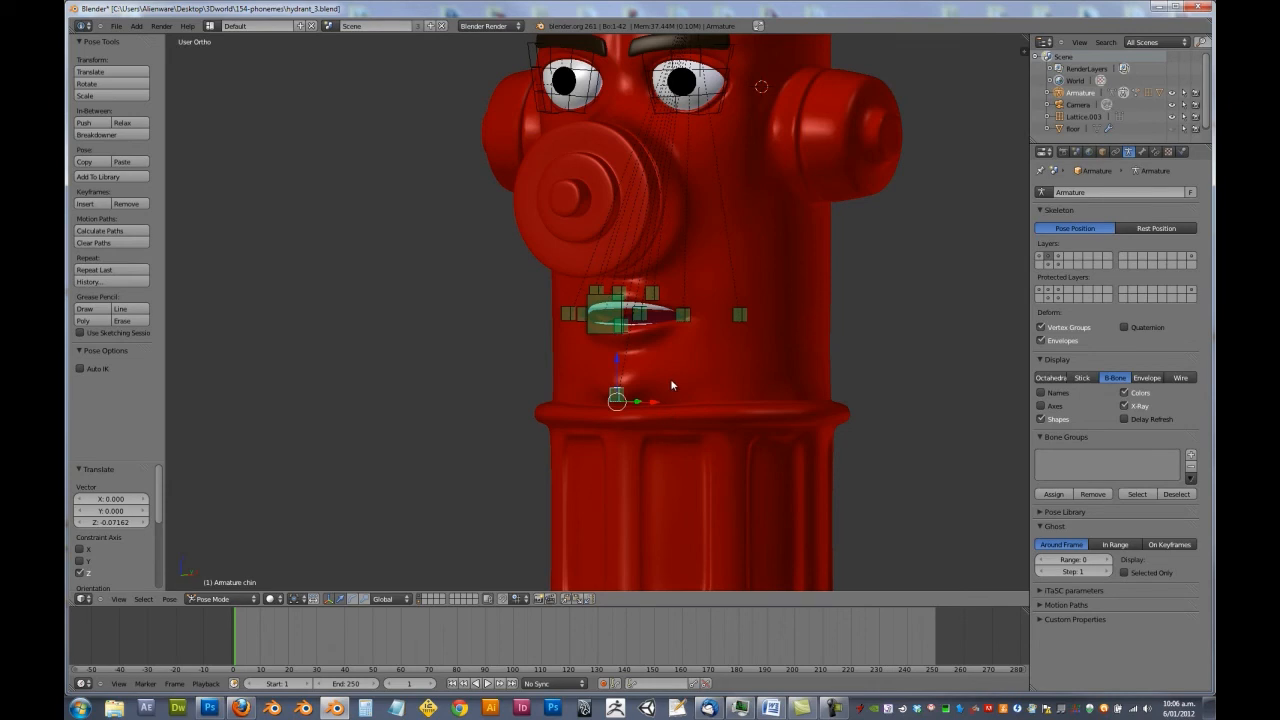
middle_drag(670, 378, 582, 360)
scroll(582, 362, up, 3)
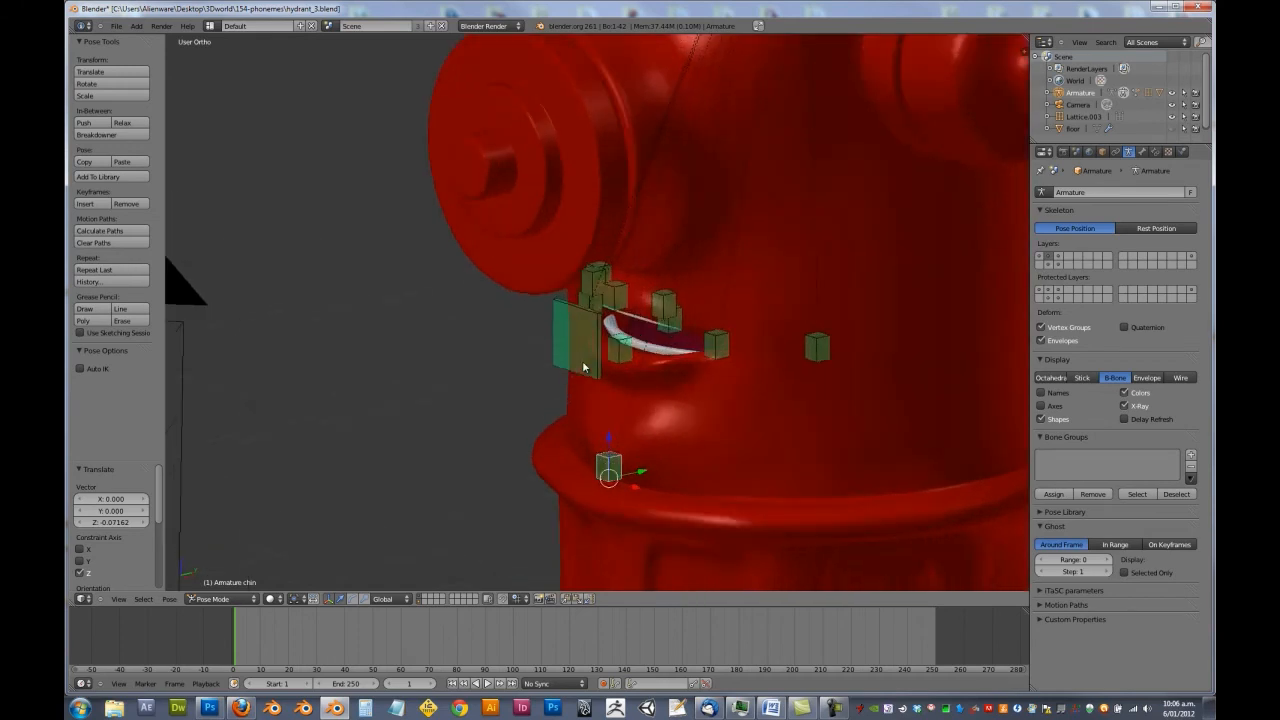
Fine-tune the chin bone's height by lowering it about 0.016 and raising it about 0.010 along the global Z axis.
middle_drag(585, 378, 670, 426)
key(g)
key(z)
click(659, 400)
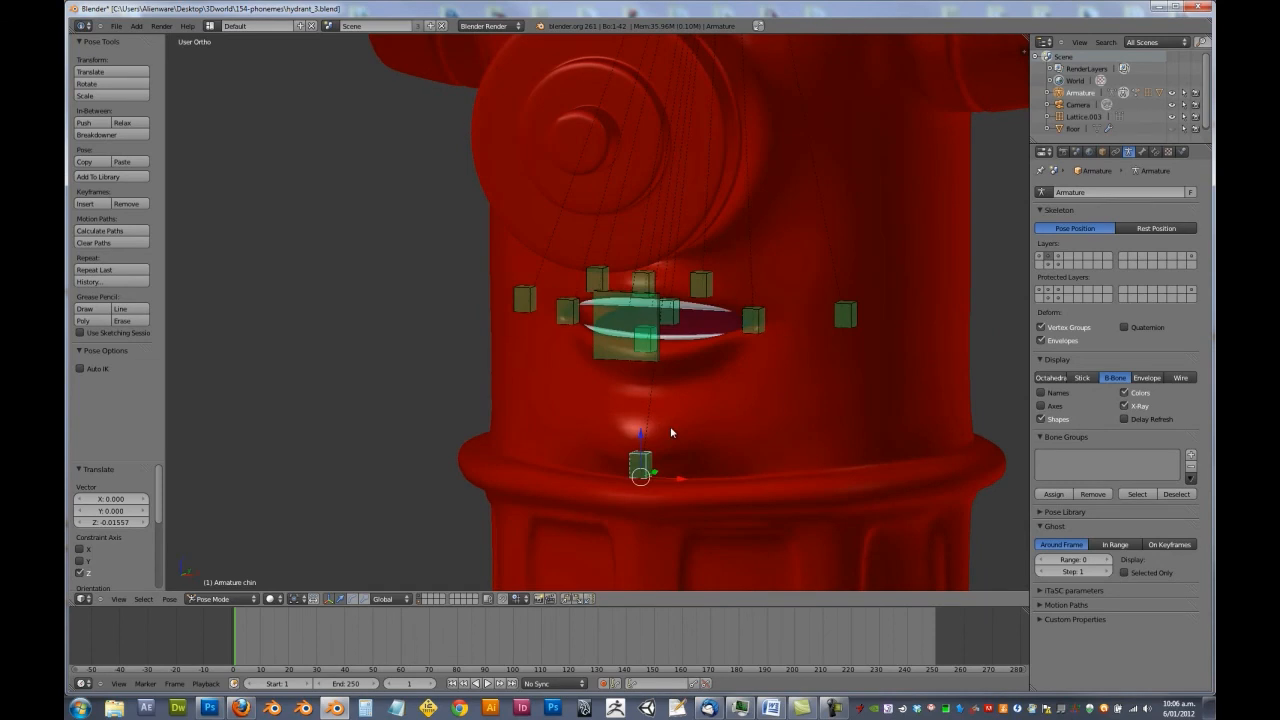
key(g)
key(z)
click(730, 472)
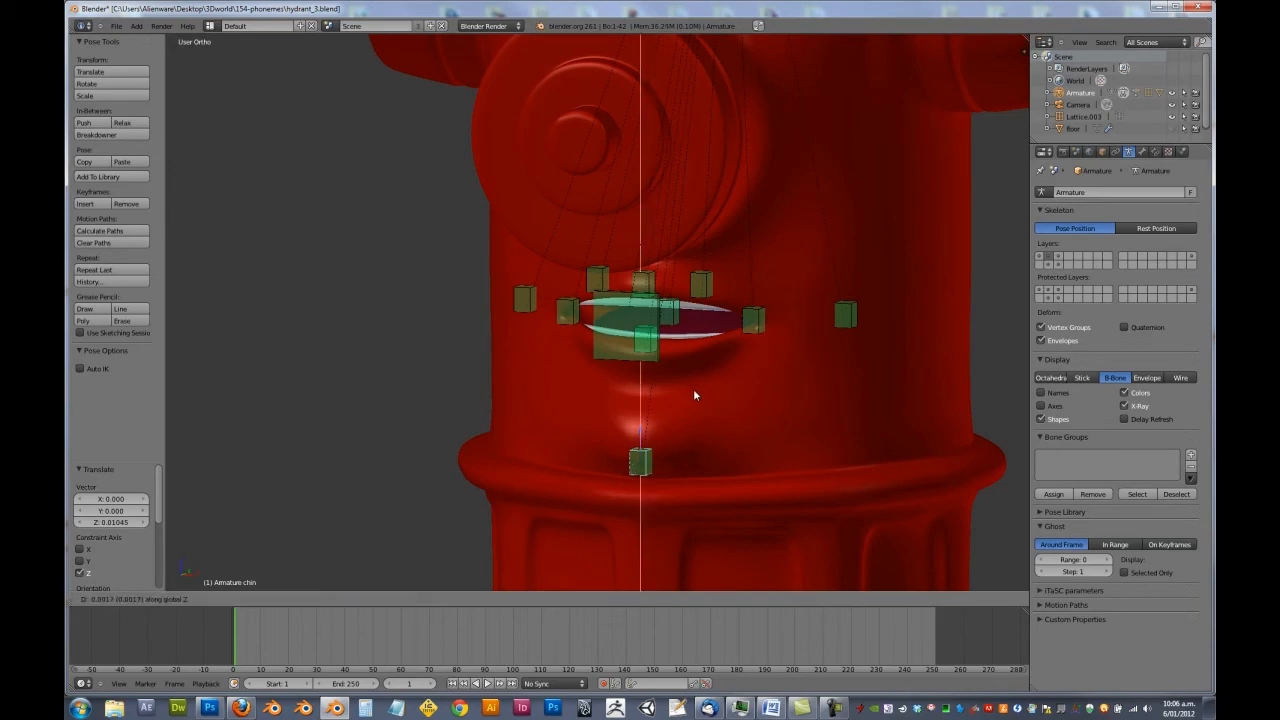
Save the pose of all mouth bones as a new pose library entry named R, and clear all bone locations.
key(a)
key(a)
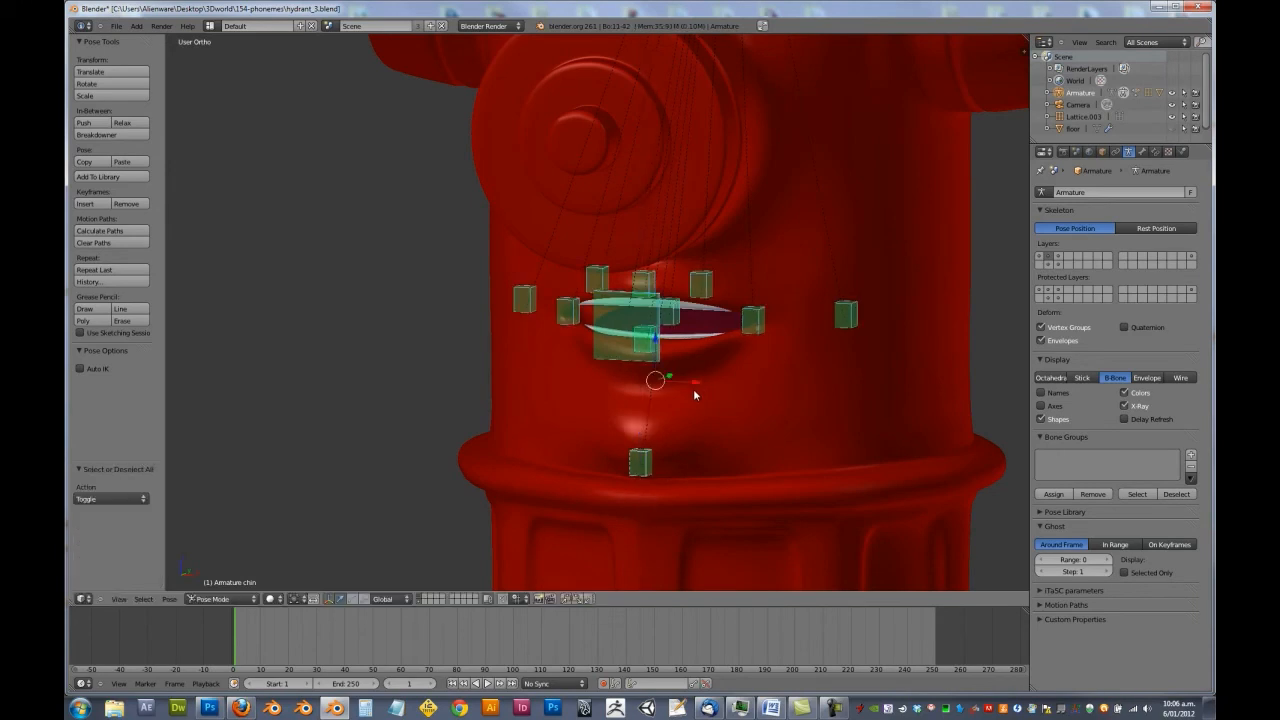
key(shift+l)
click(694, 390)
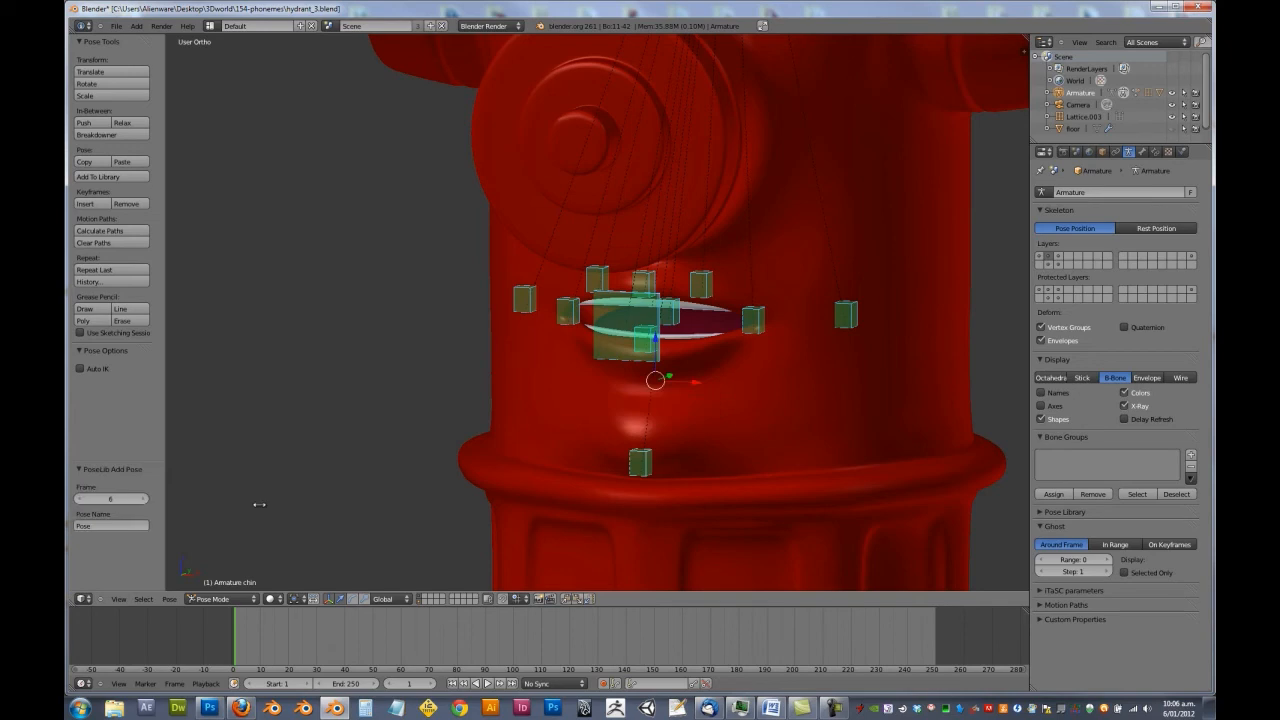
click(98, 523)
text(R)
key(Return)
middle_drag(610, 393, 656, 395)
key(alt+g)
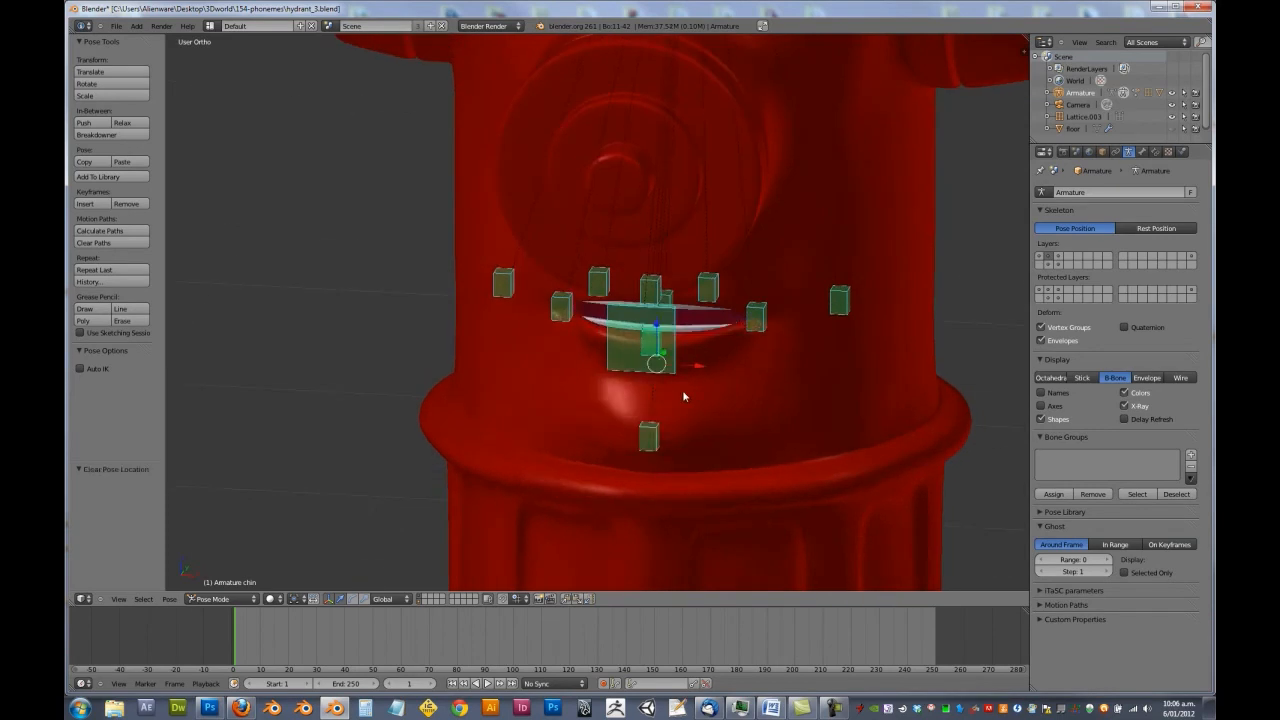
Raise the lip_bottom bone about 0.099 along the global Z axis to tuck the lower lip under the upper teeth.
key(KP_1)
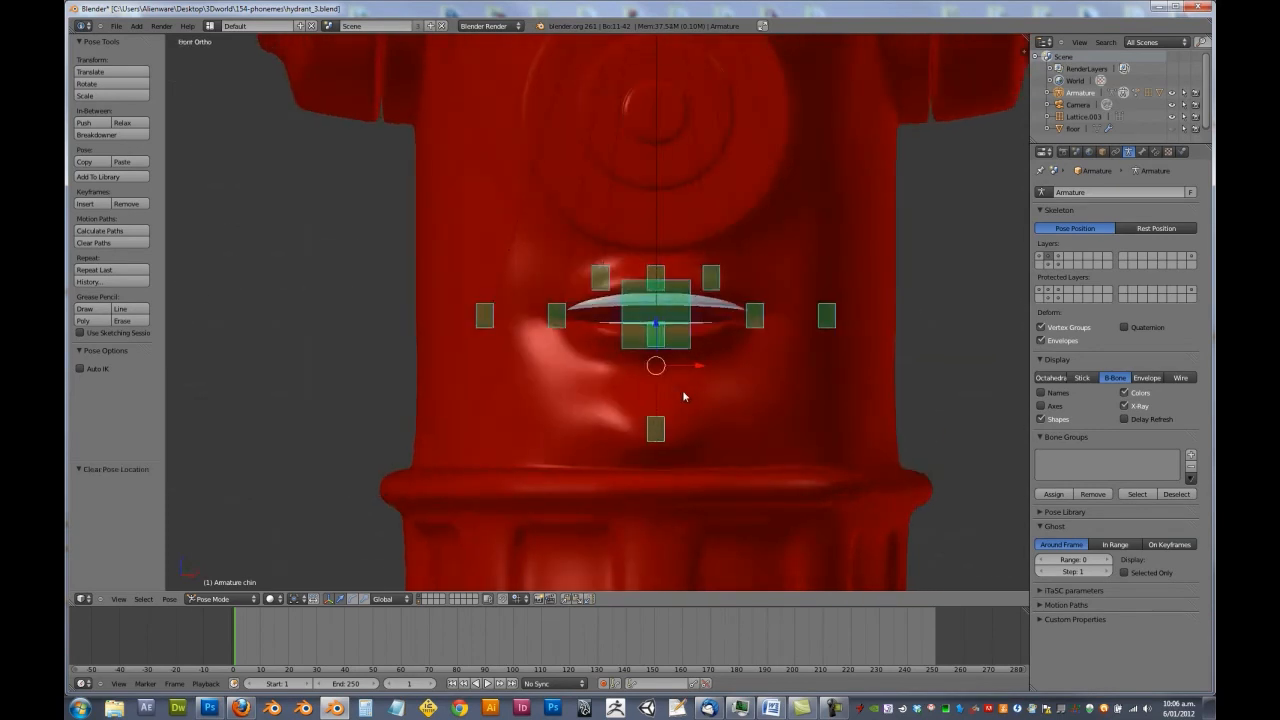
middle_drag(711, 352, 588, 340)
right_click(588, 336)
key(g)
key(z)
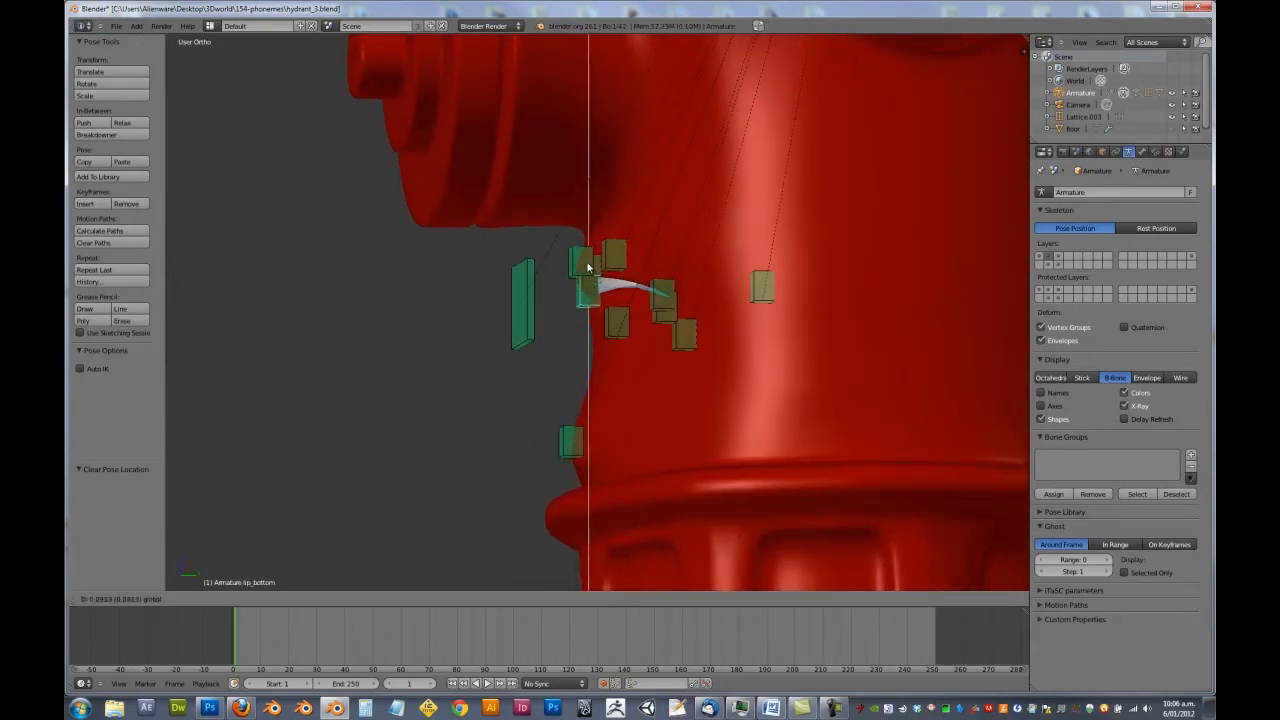
click(595, 282)
middle_drag(595, 282, 746, 367)
middle_drag(703, 426, 674, 424)
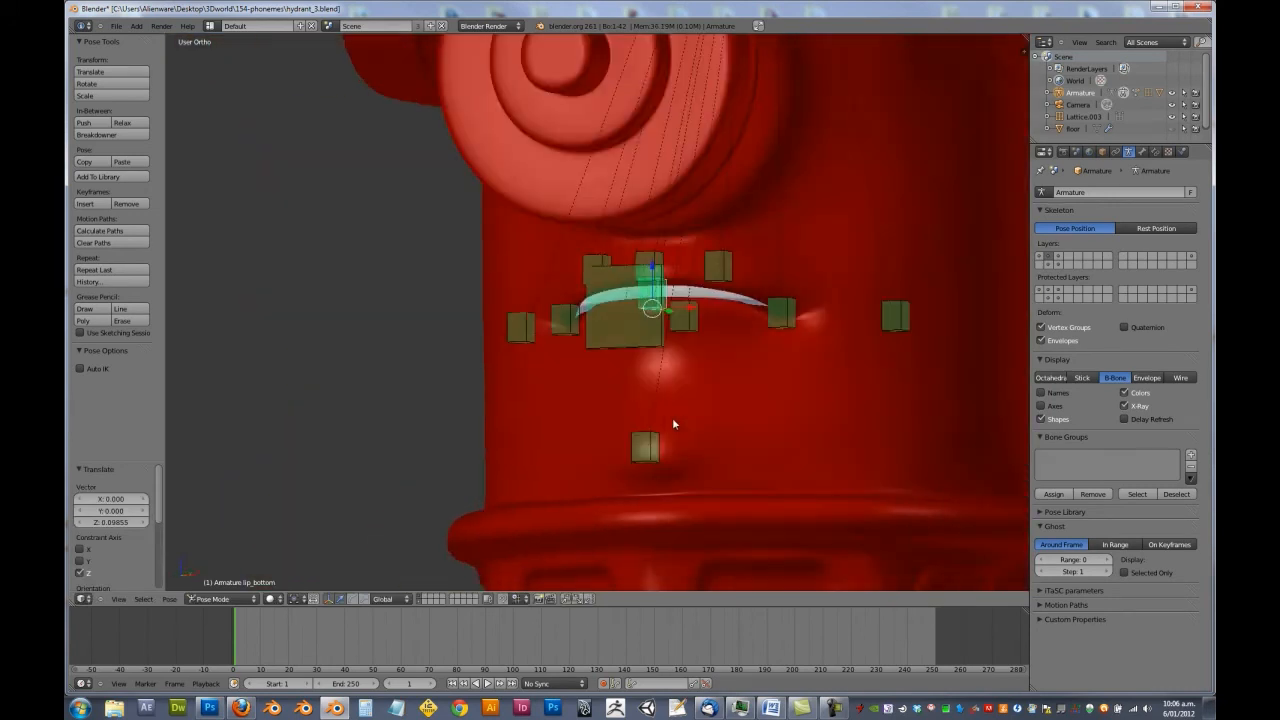
Raise the chin bone slightly along the global Z axis to follow the lower lip.
right_click(644, 448)
key(g)
key(z)
click(641, 407)
Lower the lip_bottom bone slightly along the global Z axis so the edge of the upper teeth shows.
right_click(650, 292)
middle_drag(650, 292, 631, 270)
scroll(631, 270, up, 3)
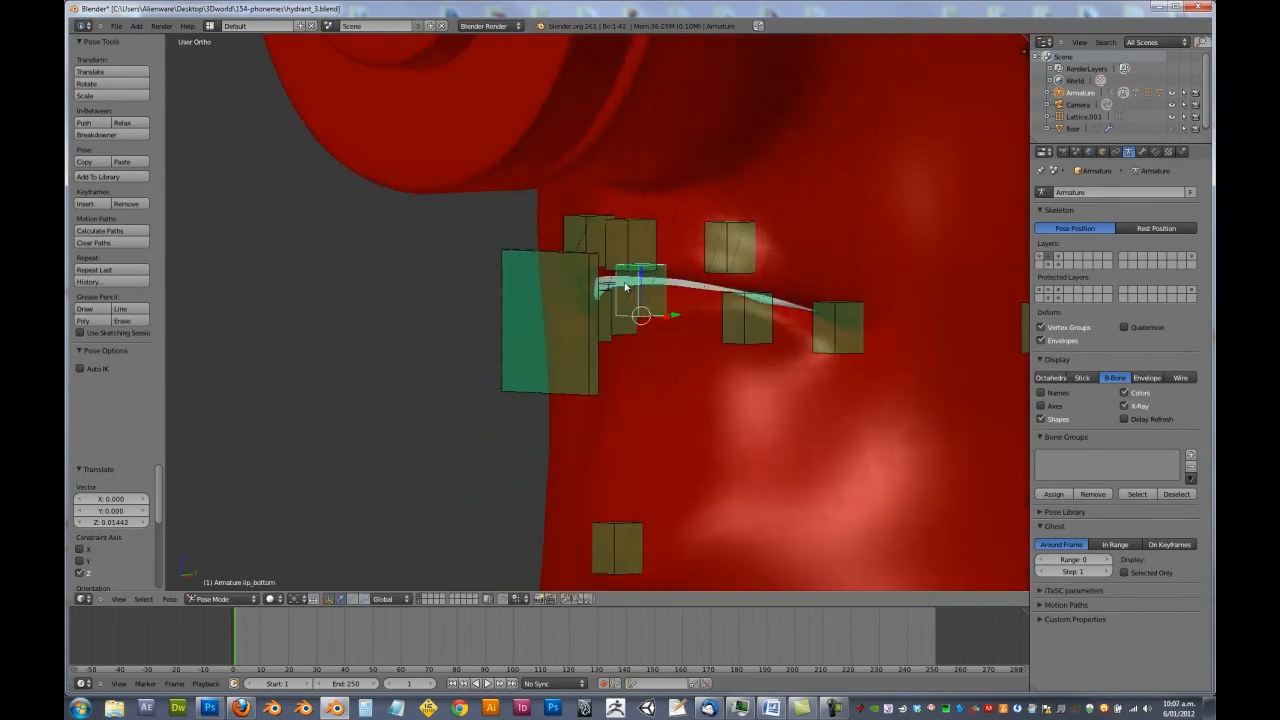
drag(643, 277, 639, 291)
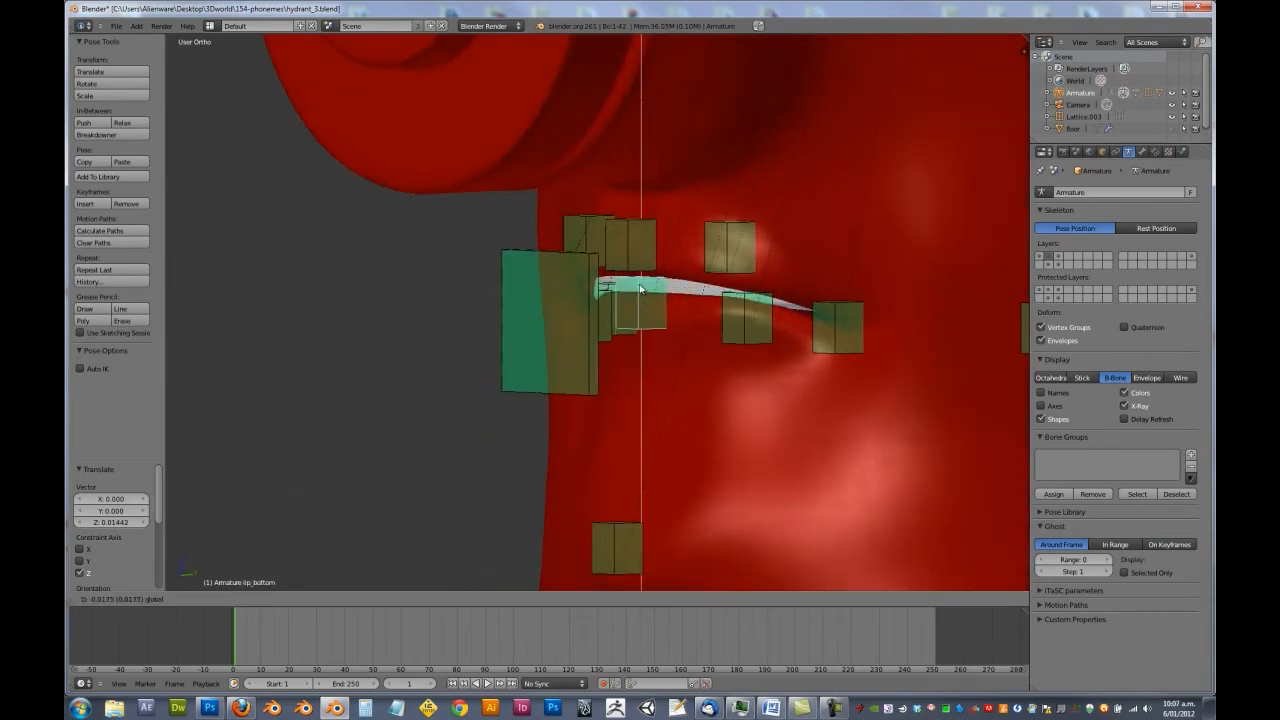
click(623, 294)
middle_drag(623, 294, 688, 365)
Save the pose of all mouth bones as a new pose library entry named F-V, and clear all bone locations.
scroll(859, 331, down, 4)
key(a)
right_click(688, 371)
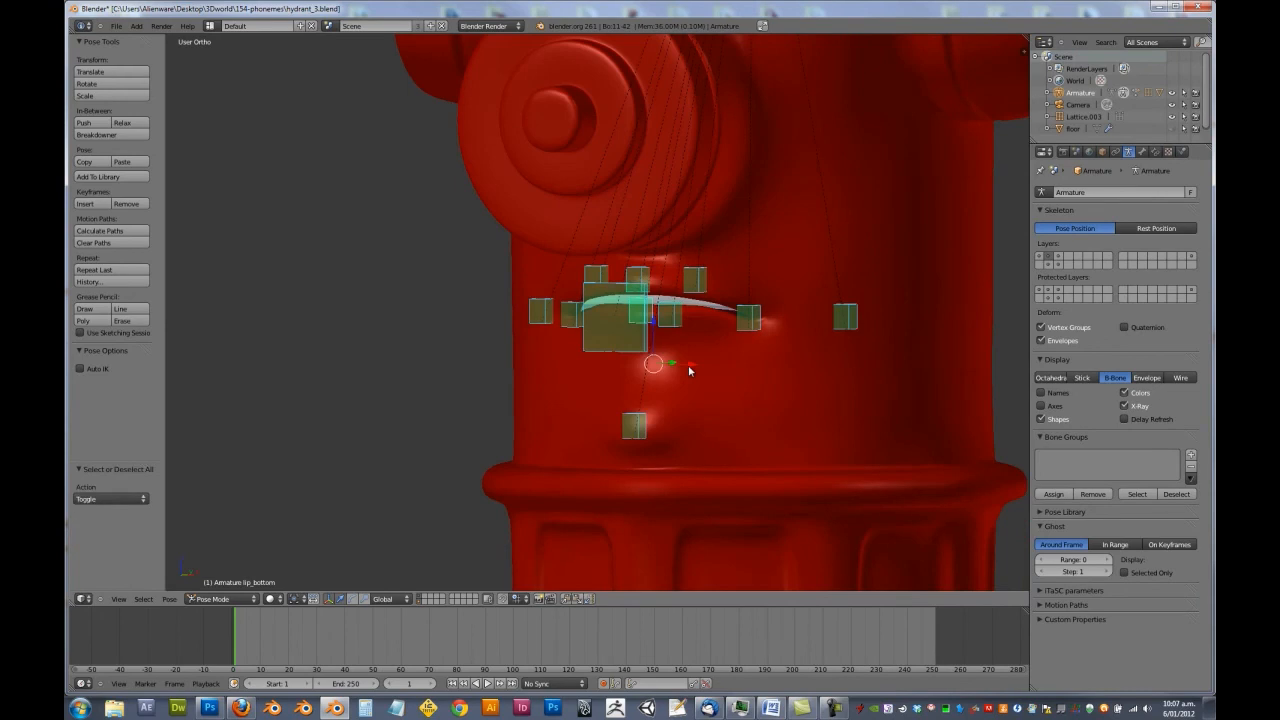
key(shift+l)
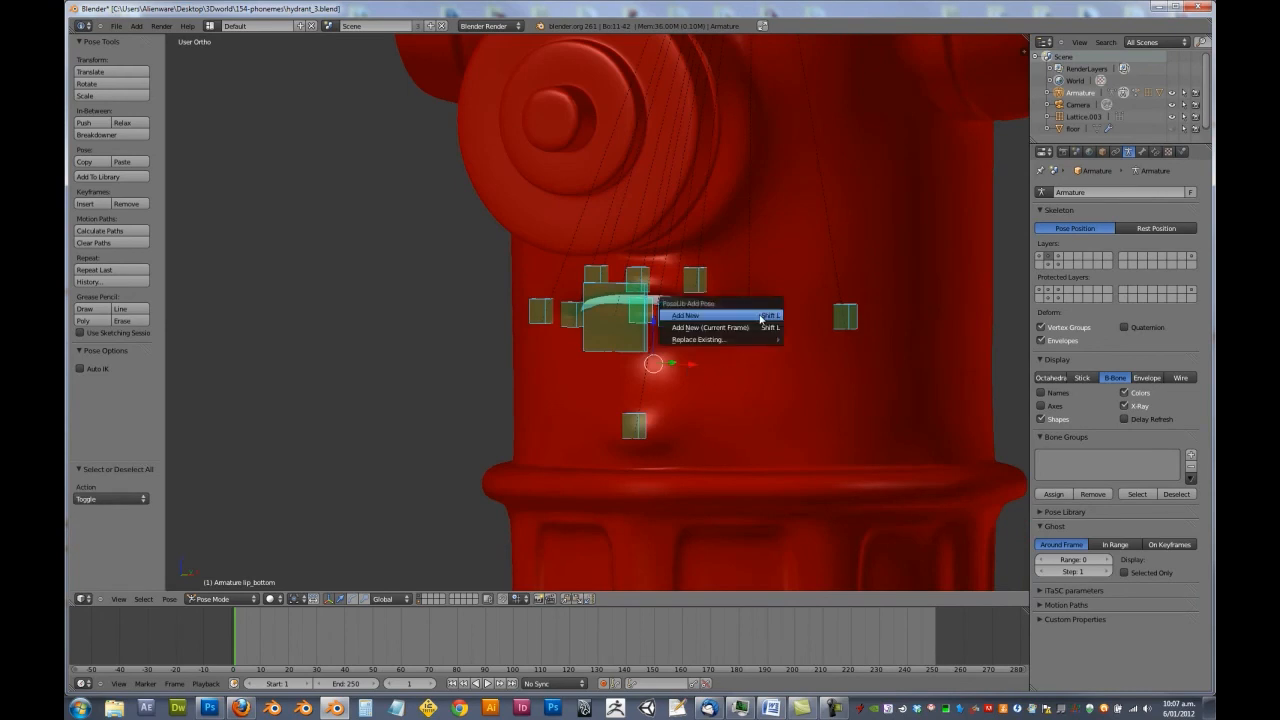
click(757, 316)
click(97, 523)
key(BackSpace)
text(F-V)
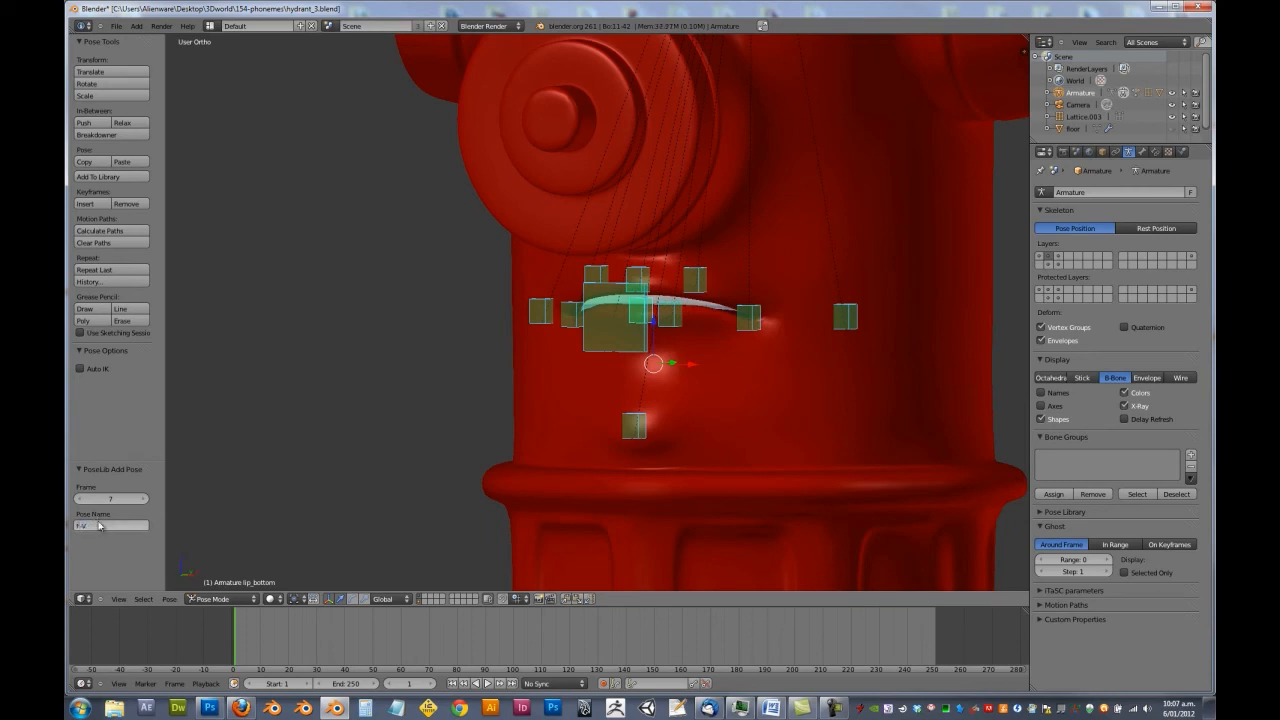
key(Return)
middle_drag(566, 394, 619, 397)
key(alt+g)
In the wireframe side view, move the The-SL bone about 0.105 up and 0.029 back to lift the tongue tip.
key(a)
key(KP_3)
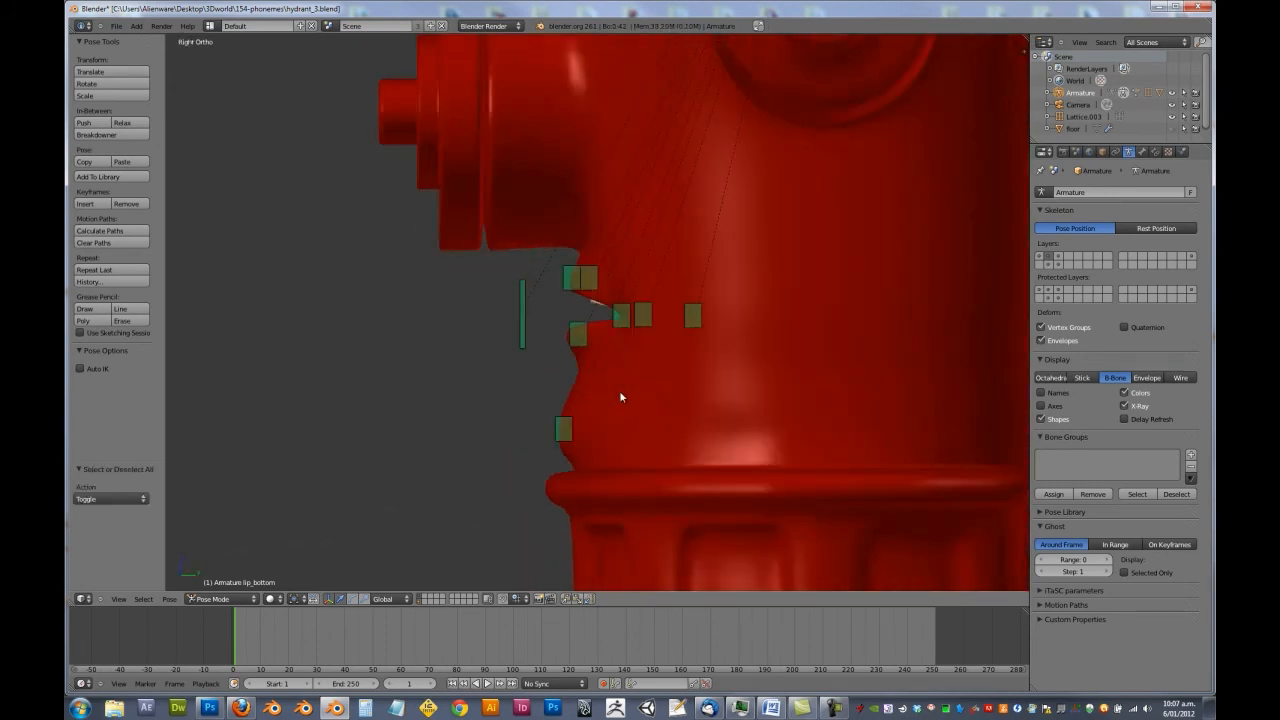
key(z)
right_click(645, 320)
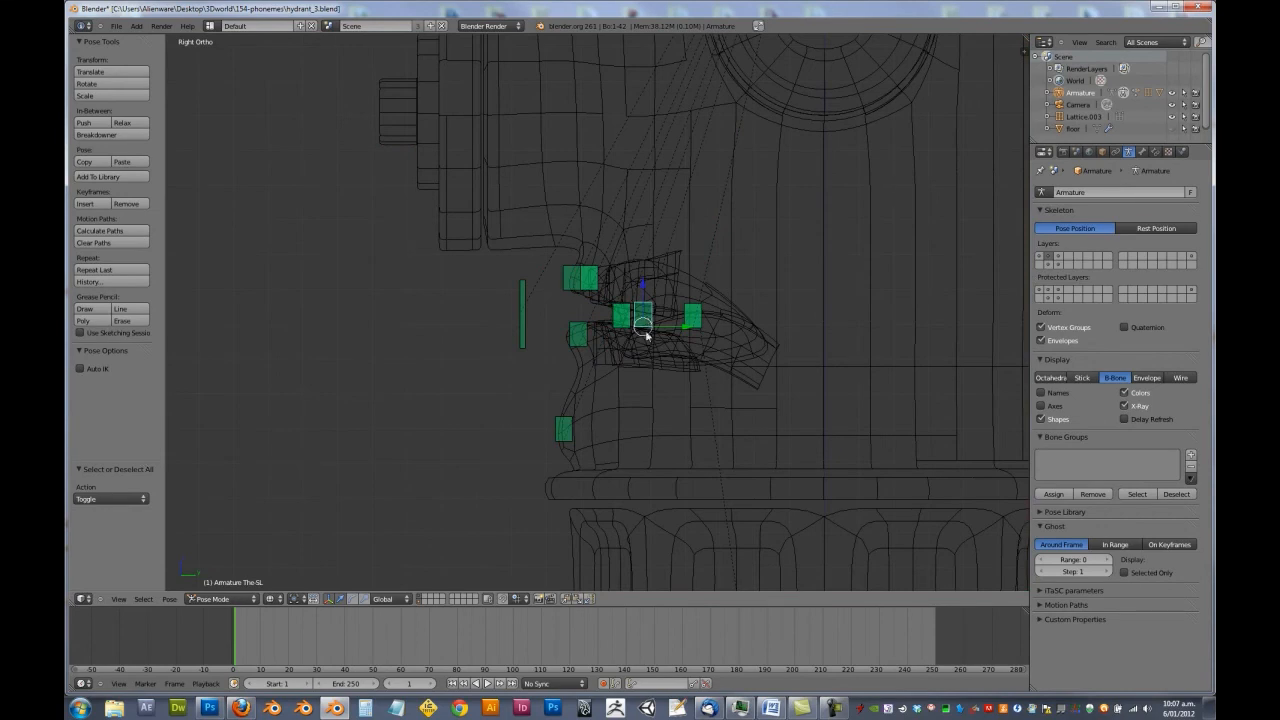
key(g)
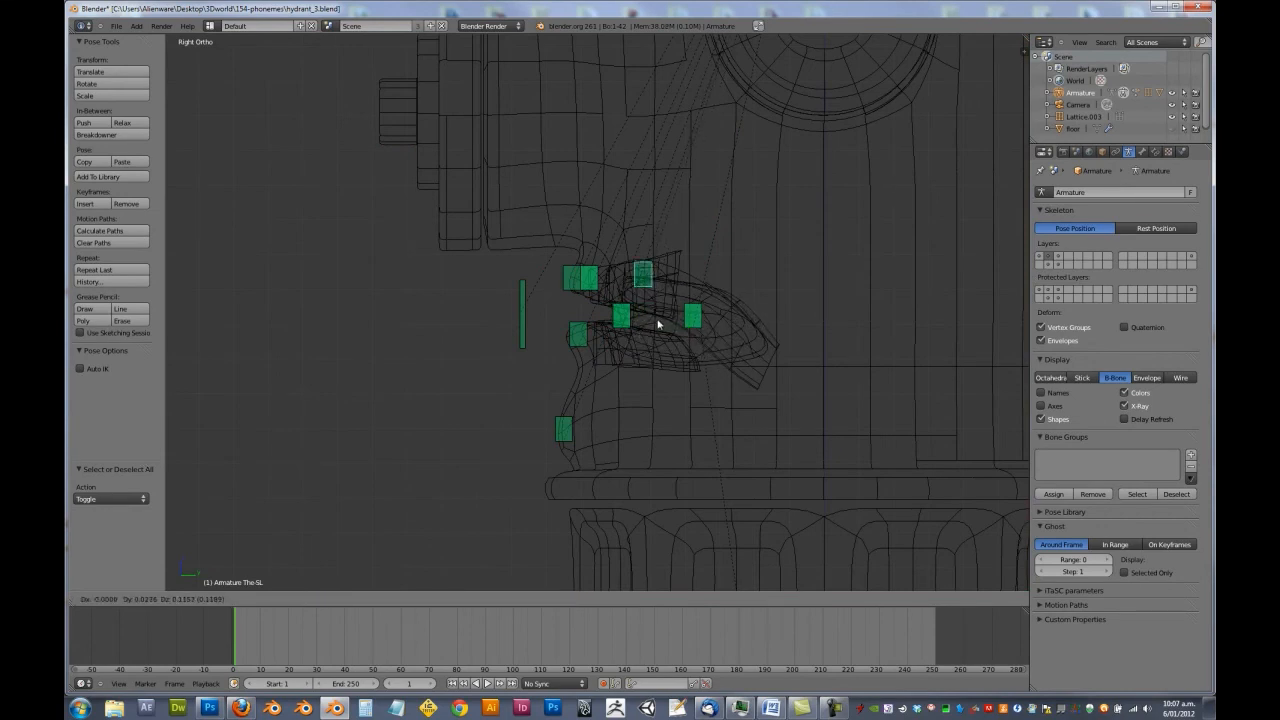
click(657, 321)
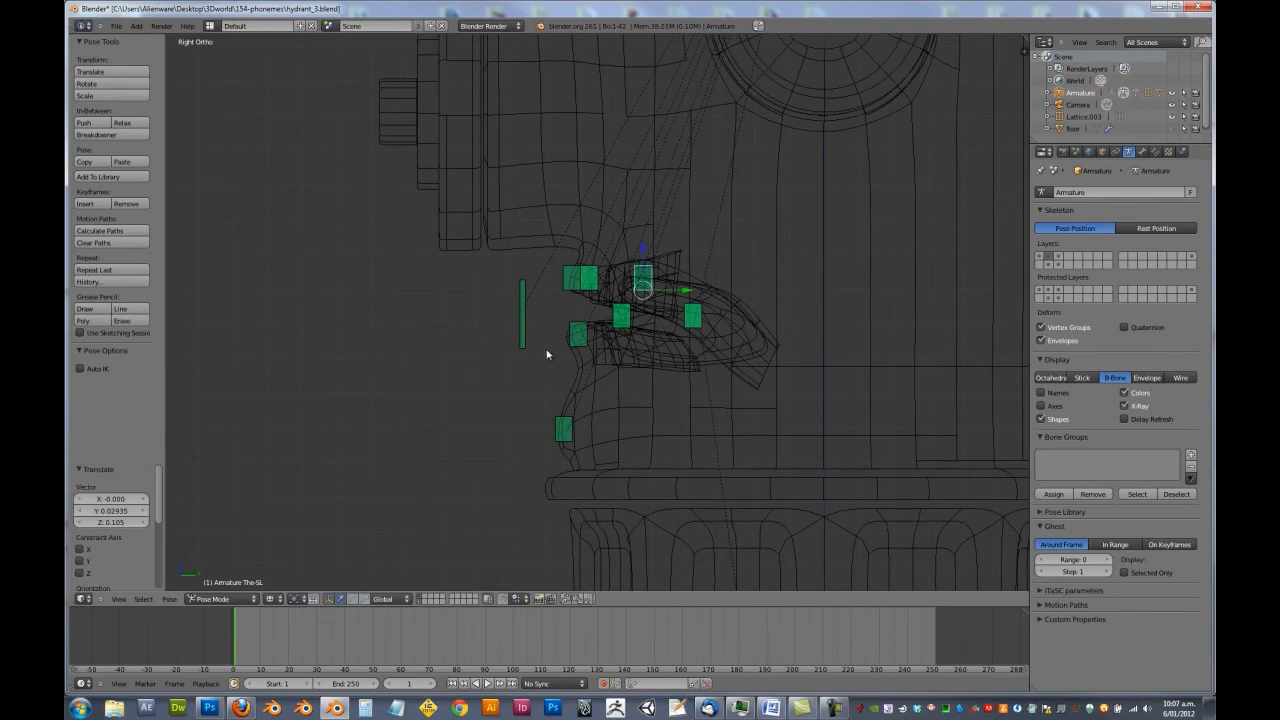
Move the Ooh-Ee bone back along the global Y axis by about 0.041 and a further 0.013.
shift+middle_drag(546, 354, 663, 363)
scroll(663, 363, up, 2)
right_click(658, 340)
key(g)
key(y)
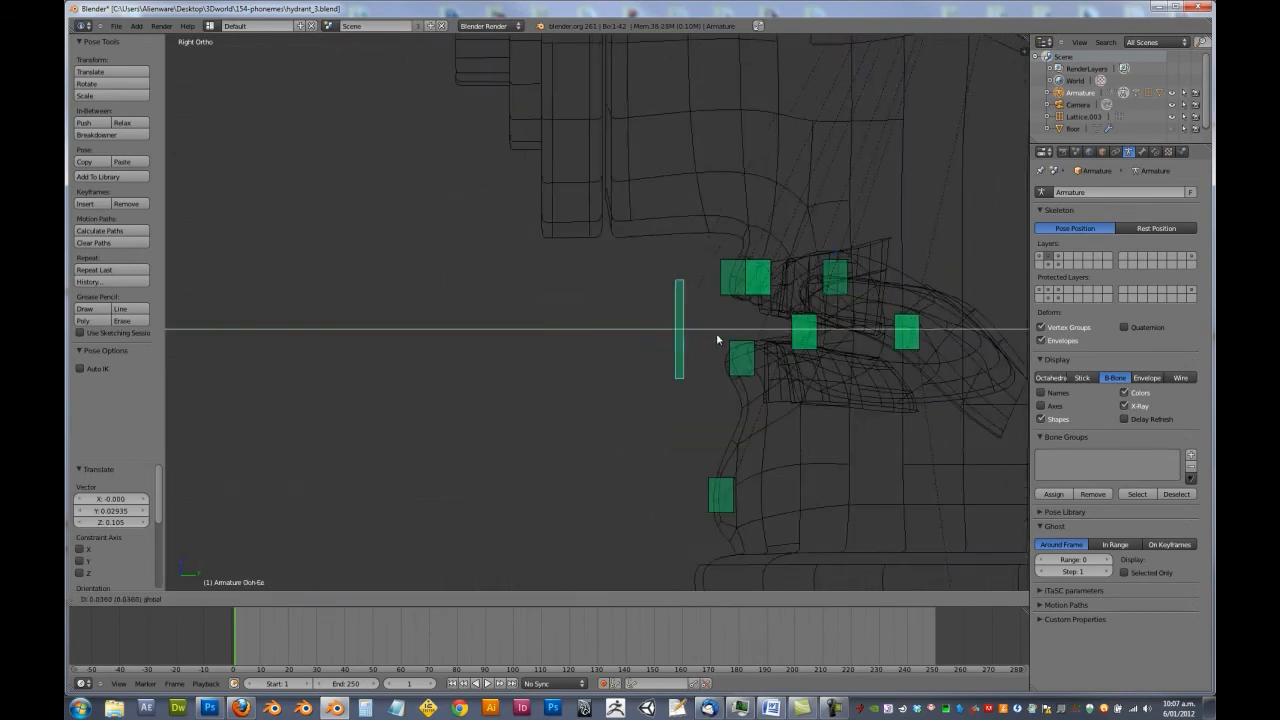
click(716, 357)
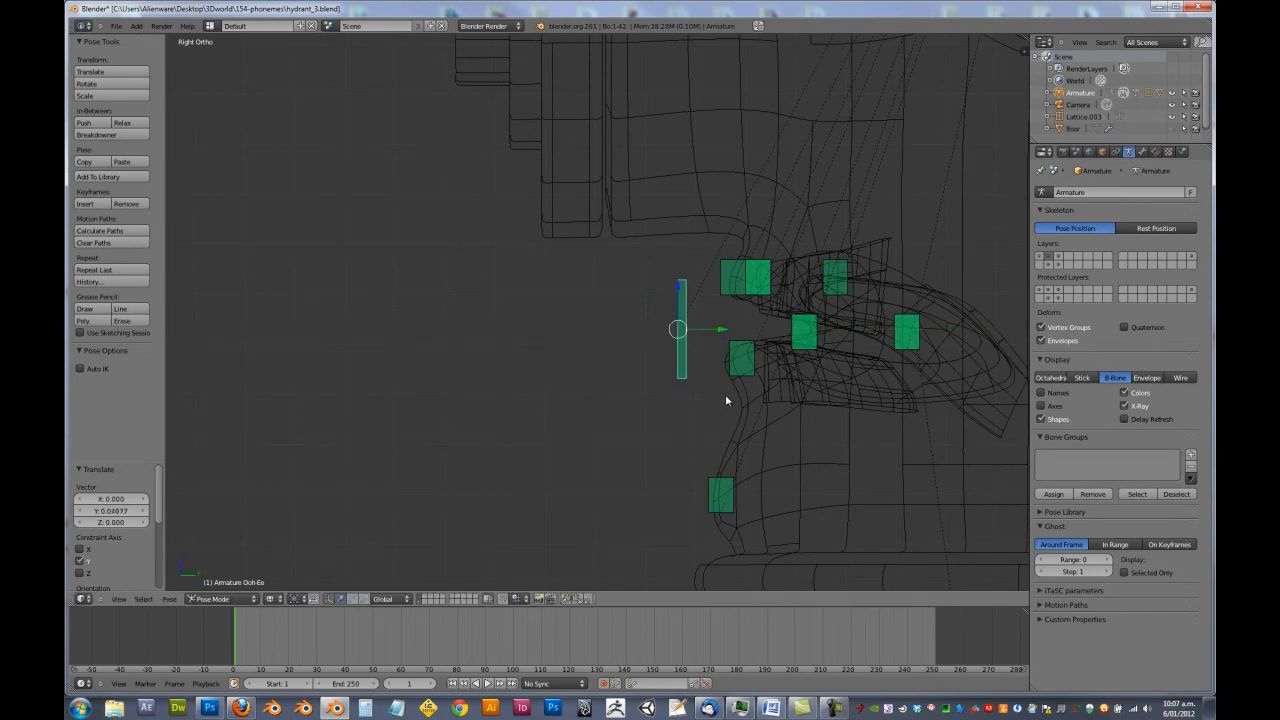
key(g)
key(y)
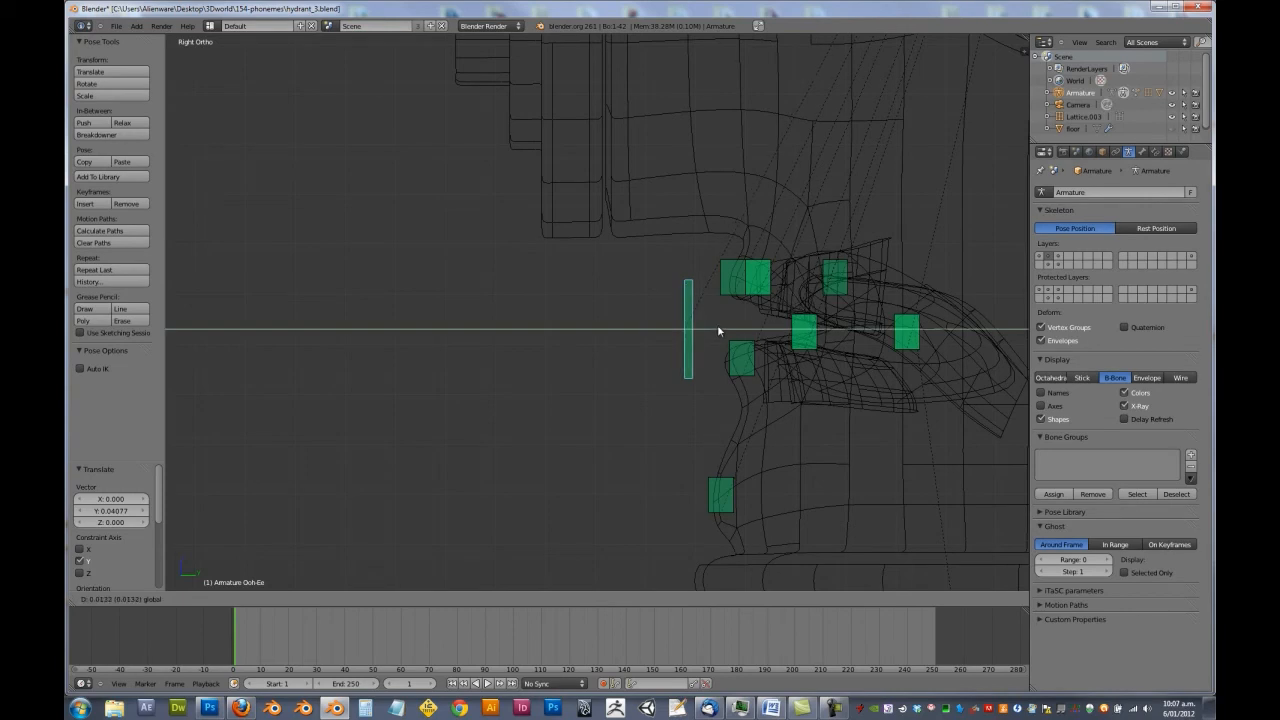
click(715, 330)
Lower the chin bone about 0.018 along the global Z axis, restore solid display and check the mouth from the front.
right_click(720, 490)
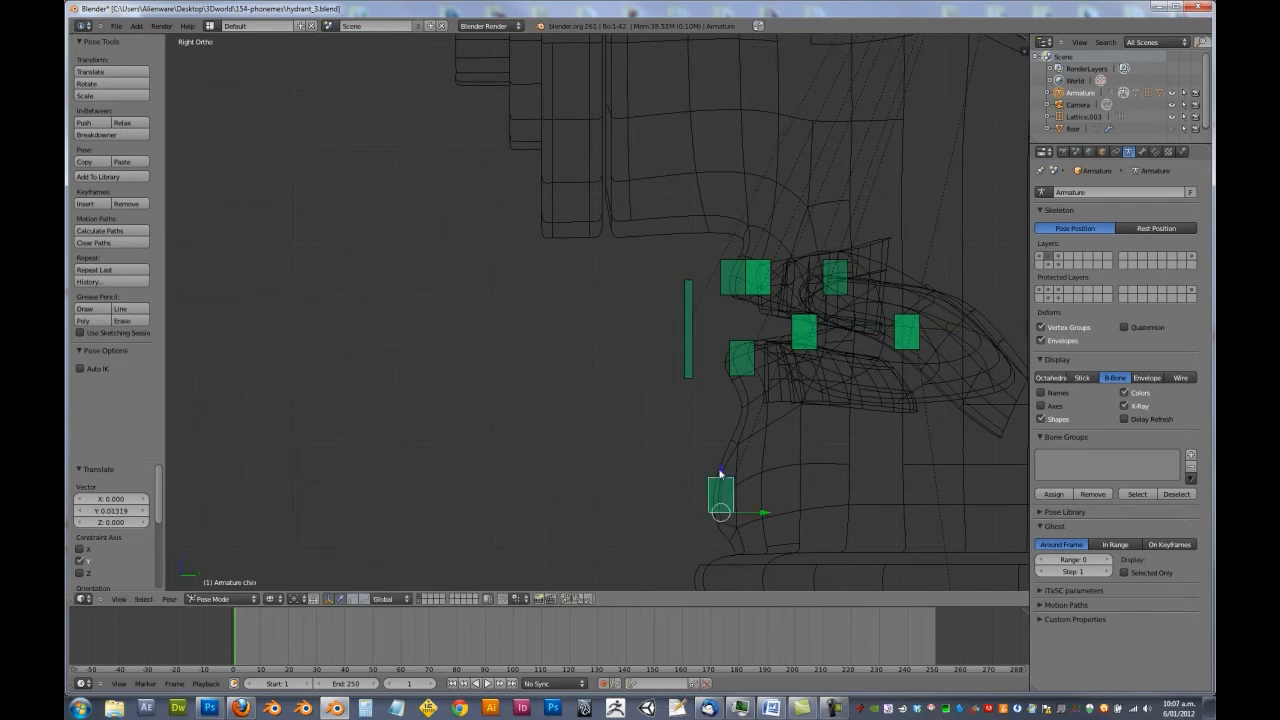
key(g)
key(z)
click(717, 482)
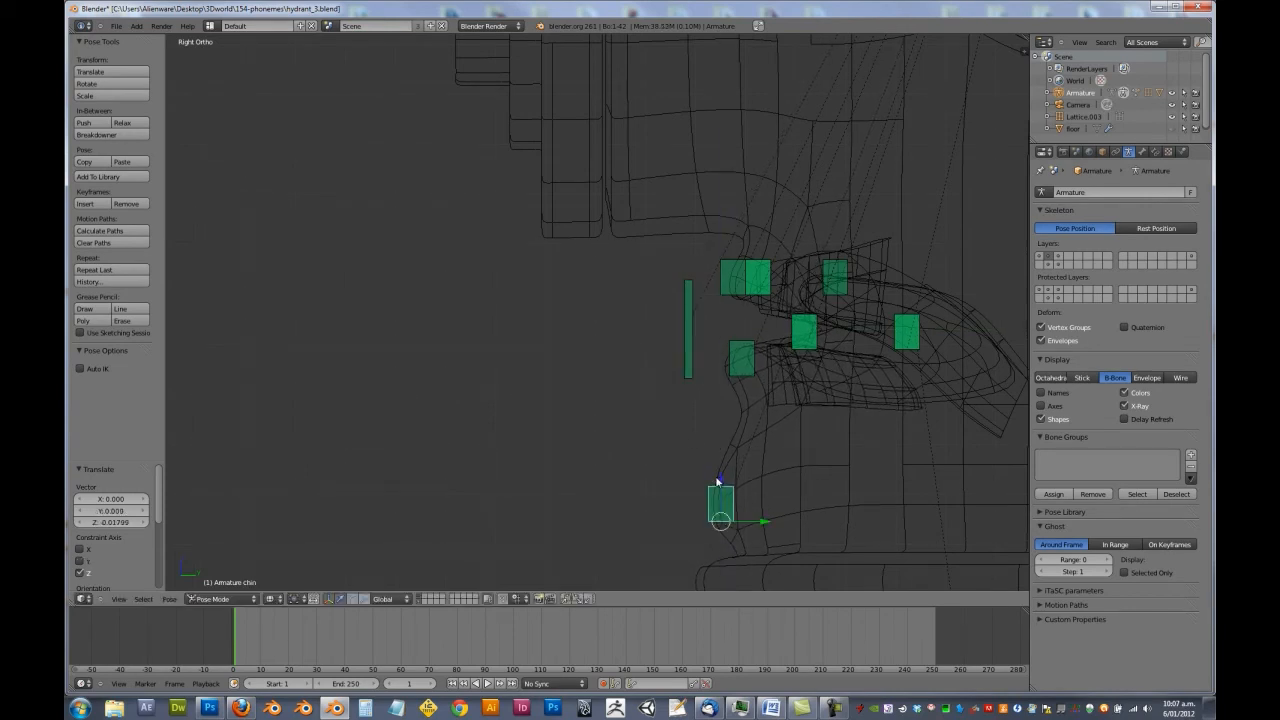
key(z)
middle_drag(706, 420, 814, 403)
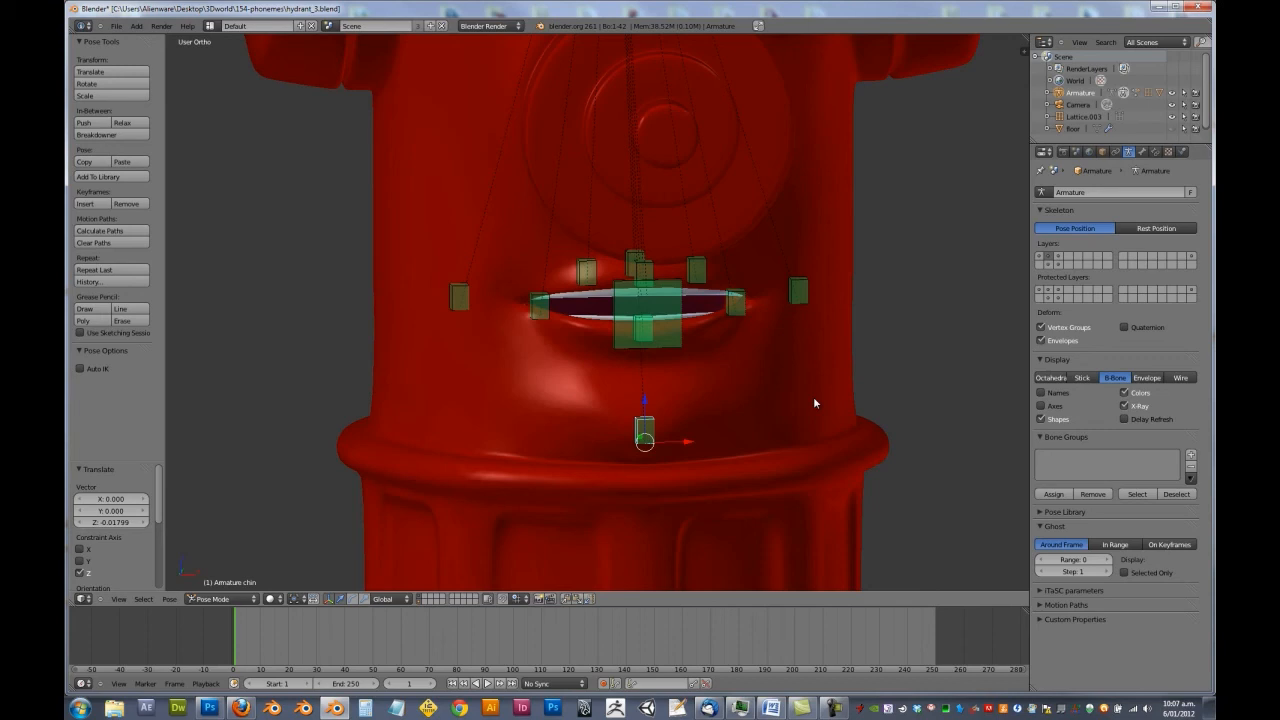
middle_drag(732, 270, 703, 284)
Save the pose of all mouth bones as a new pose library entry named L, and clear all bone locations.
key(a)
right_click(698, 285)
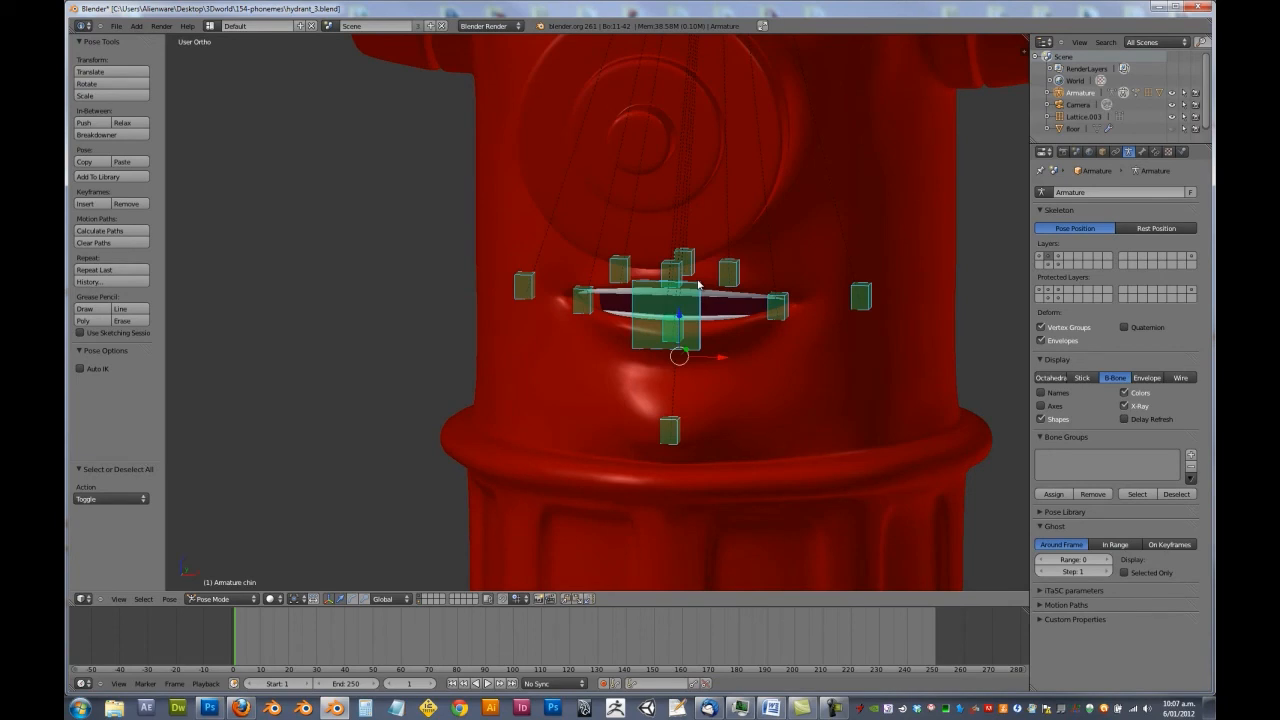
middle_drag(698, 285, 668, 268)
key(shift+l)
click(669, 265)
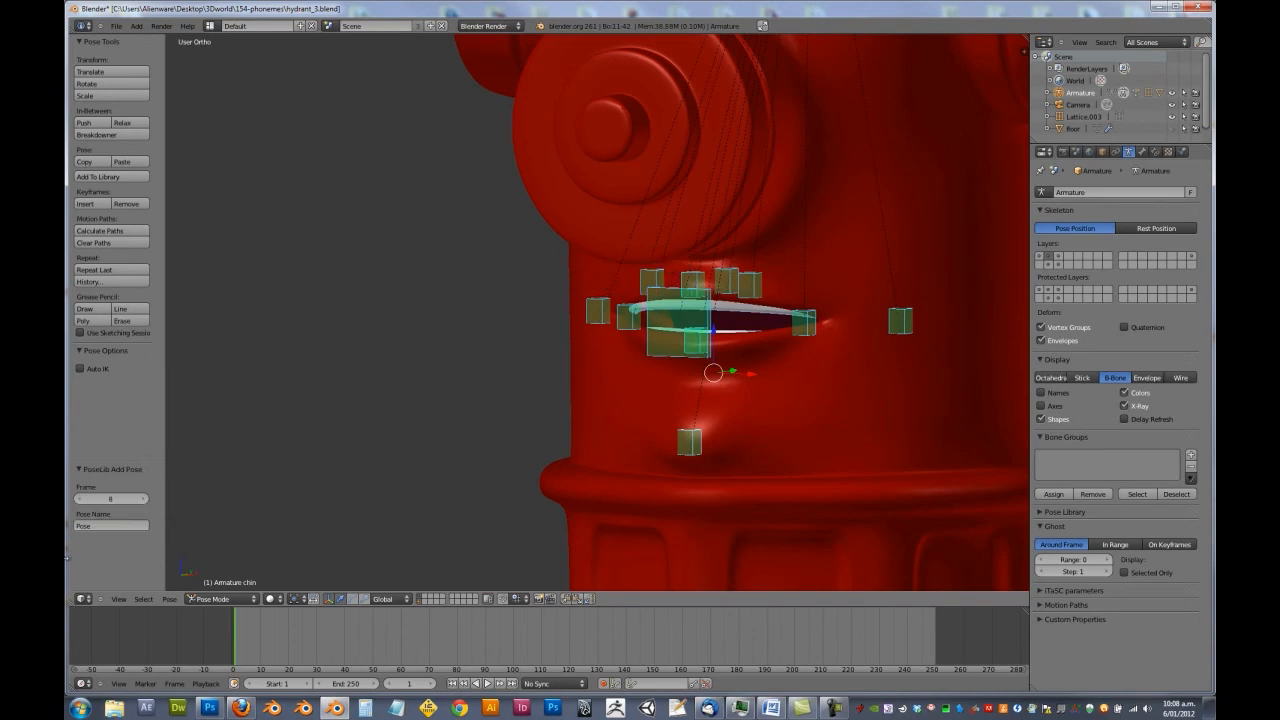
text(L)
key(Return)
middle_drag(628, 224, 660, 250)
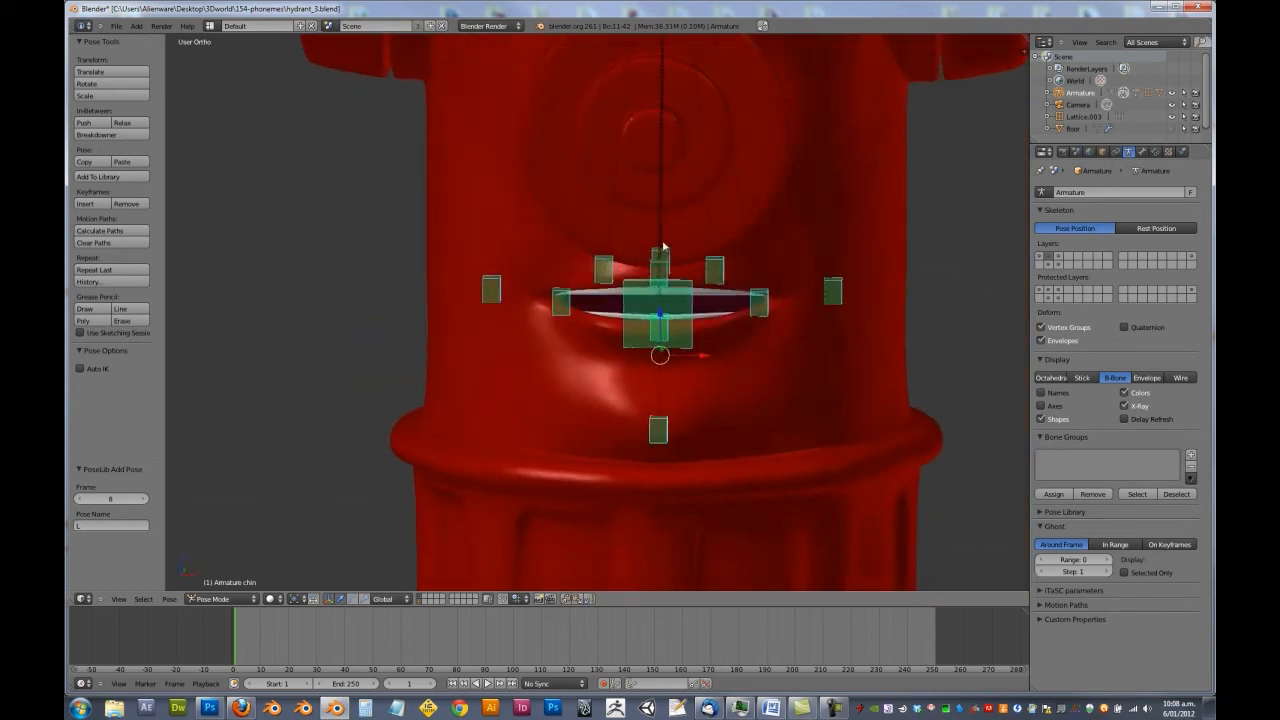
key(alt+g)
middle_drag(678, 295, 662, 311)
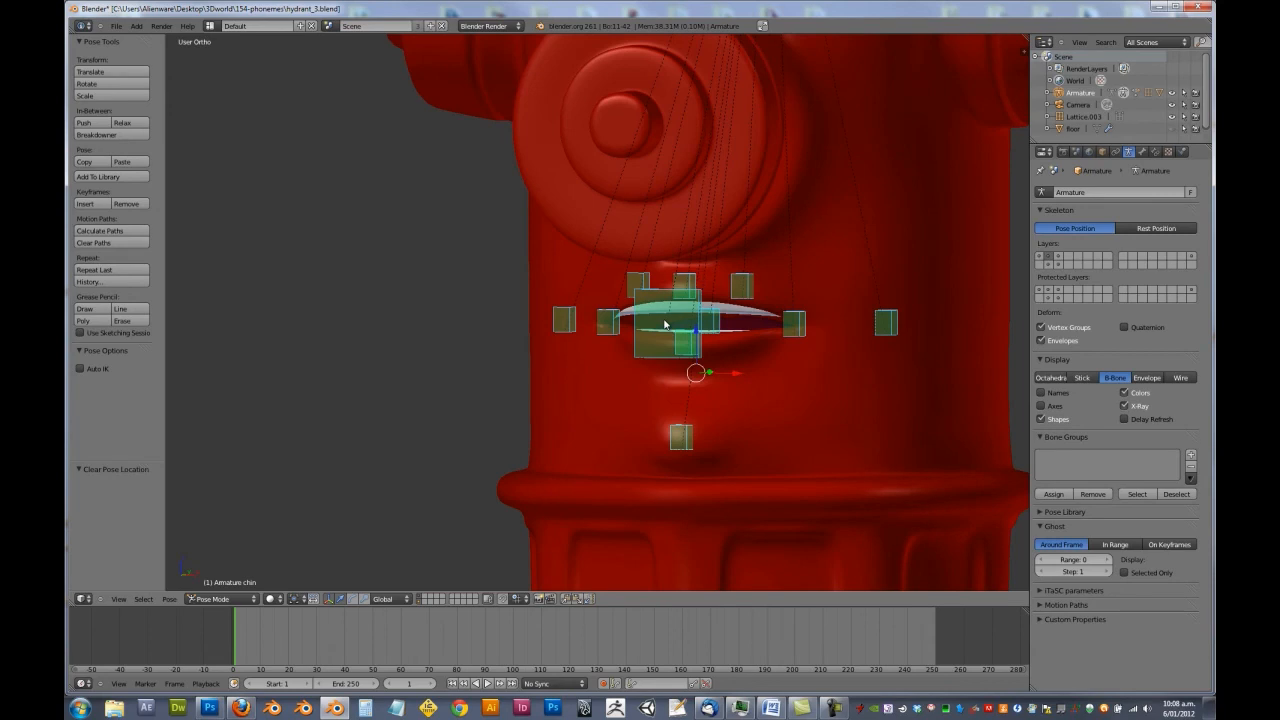
In the wireframe side view, temporarily hide the overlapping smile.L bone and move the The-SL tongue bone about 0.379 forward and 0.047 down.
key(KP_3)
key(z)
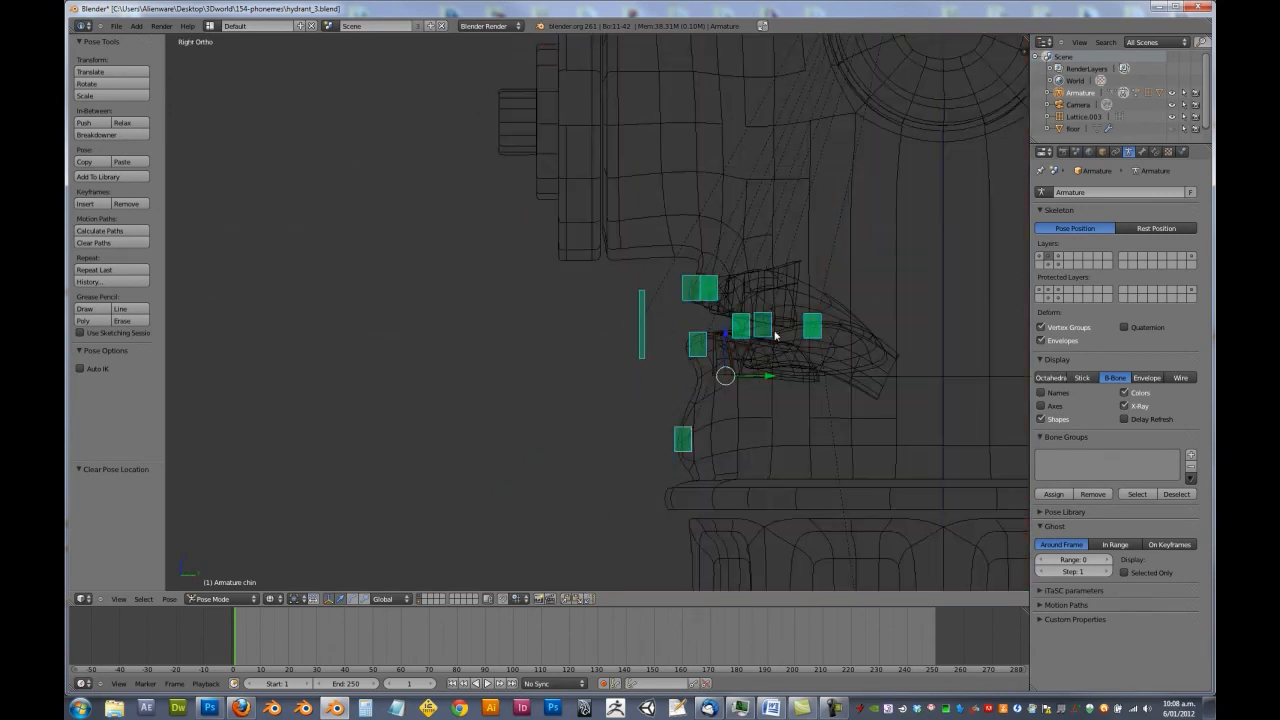
scroll(803, 337, up, 3)
right_click(690, 408)
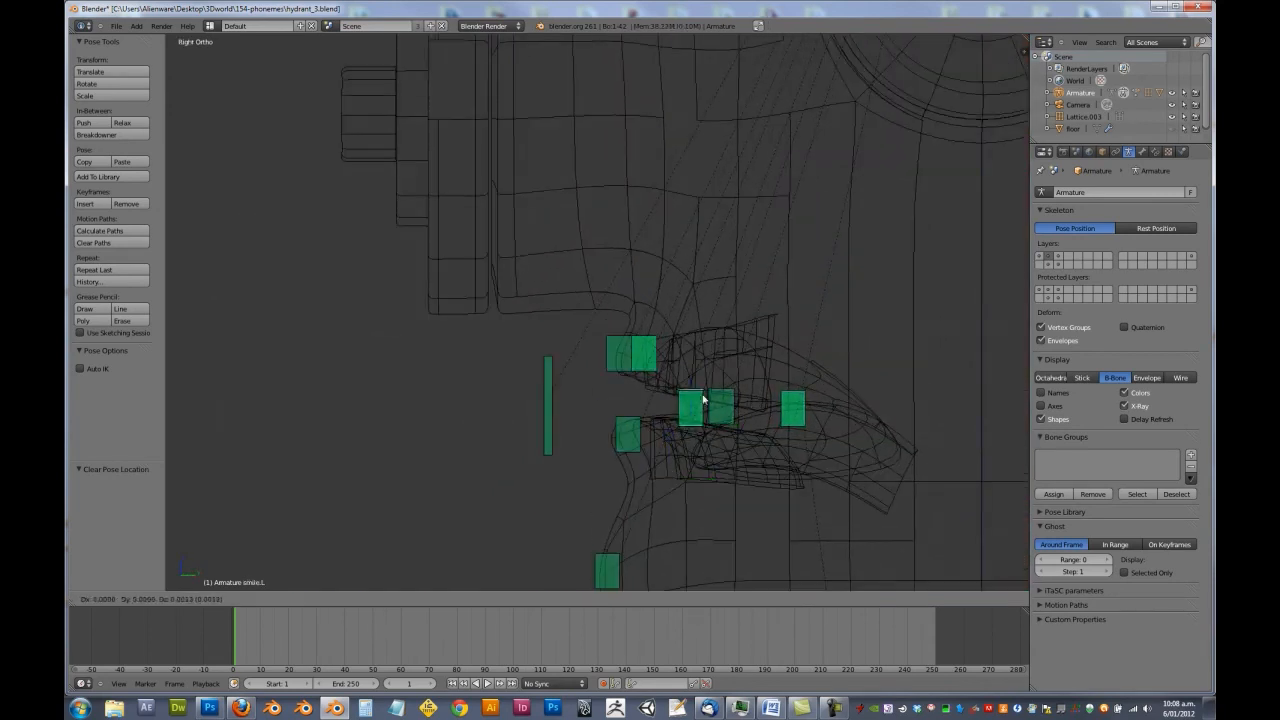
key(h)
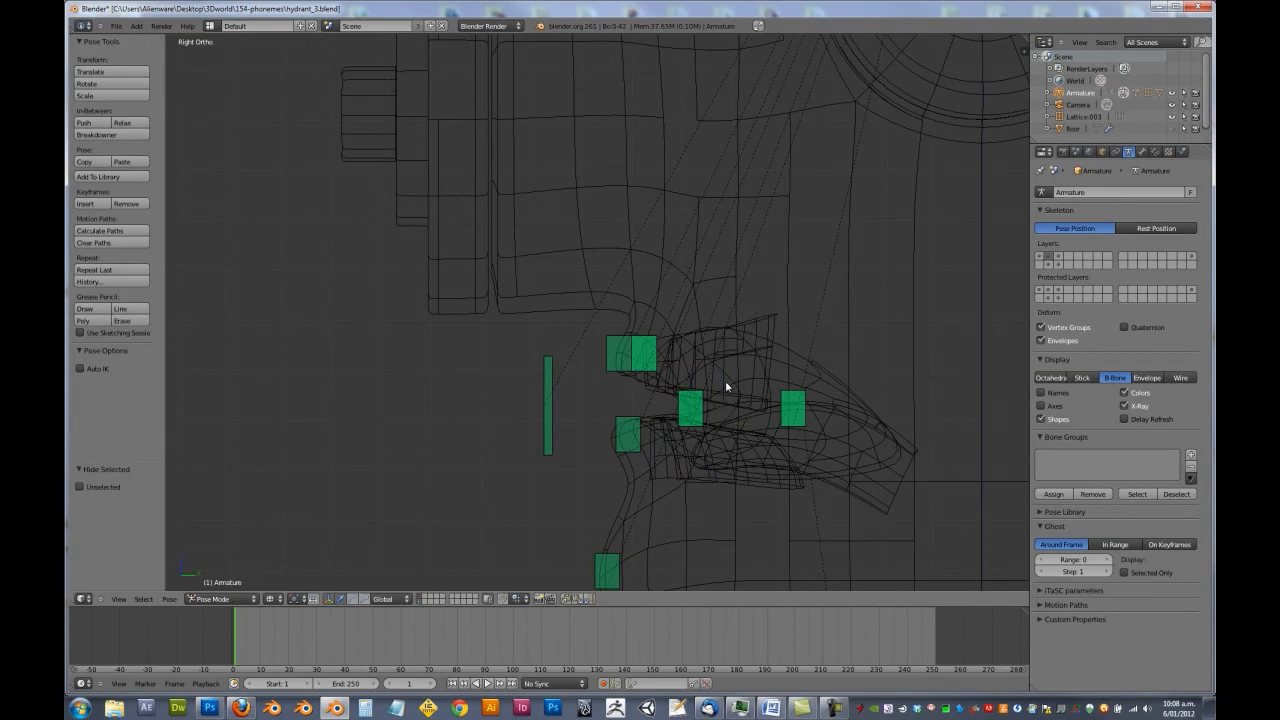
key(alt+h)
key(g)
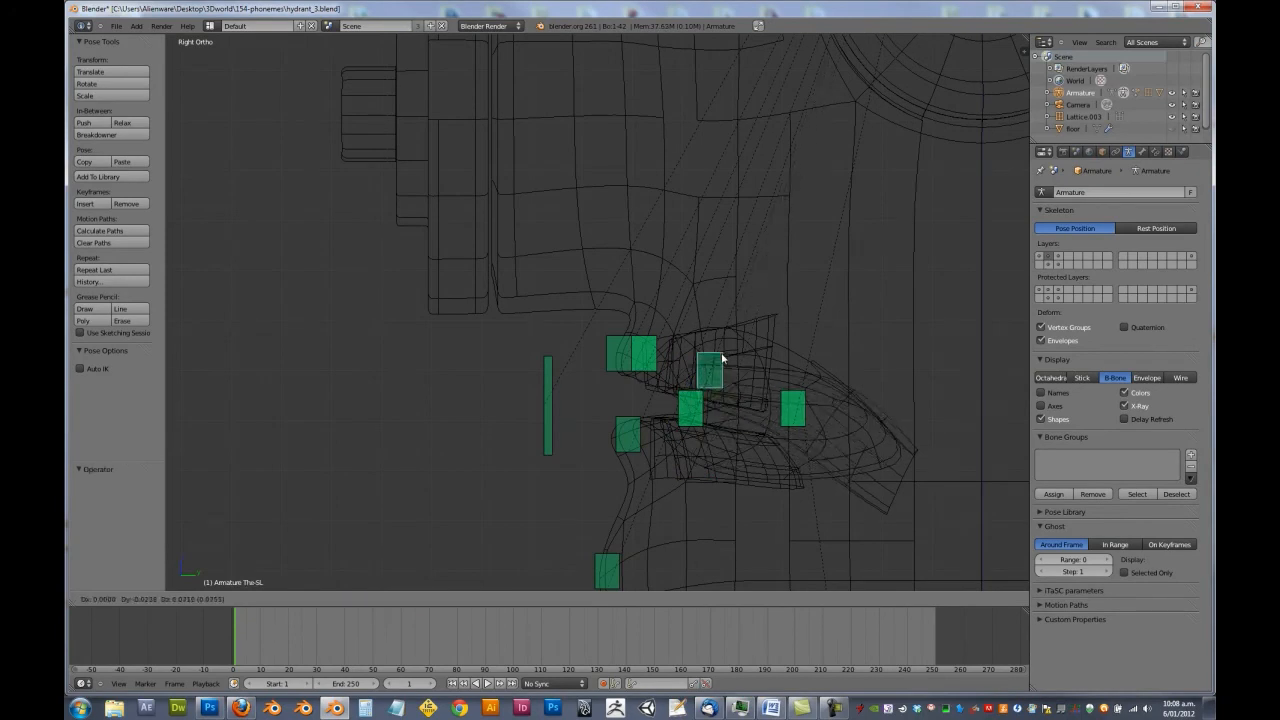
click(546, 430)
Restore solid display and move the lip_bottom bone forward about 0.028 along the global Y axis.
key(z)
mouse_move(589, 418)
middle_down()
mouse_move(763, 408)
mouse_move(705, 467)
mouse_move(577, 343)
mouse_move(623, 323)
middle_up()
right_click(622, 320)
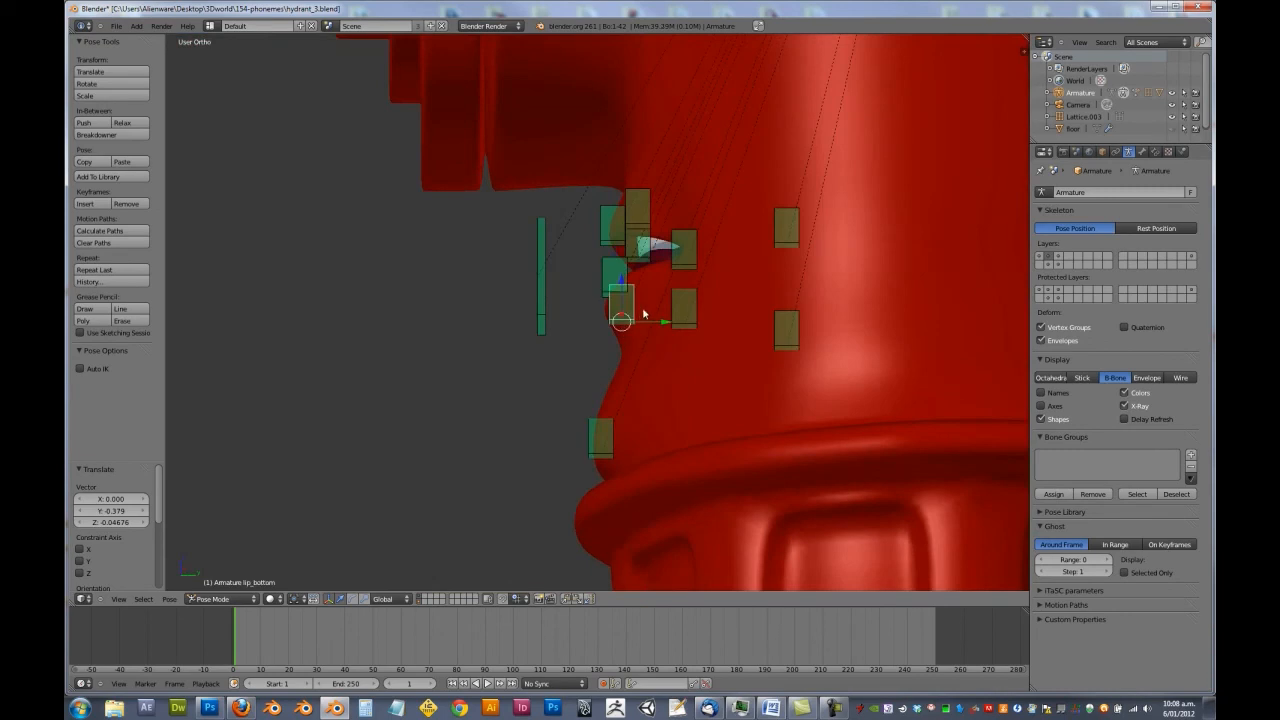
key(g)
key(y)
click(649, 322)
Lower the chin bone about 0.009 and a further 0.006 along the global Z axis.
right_click(600, 425)
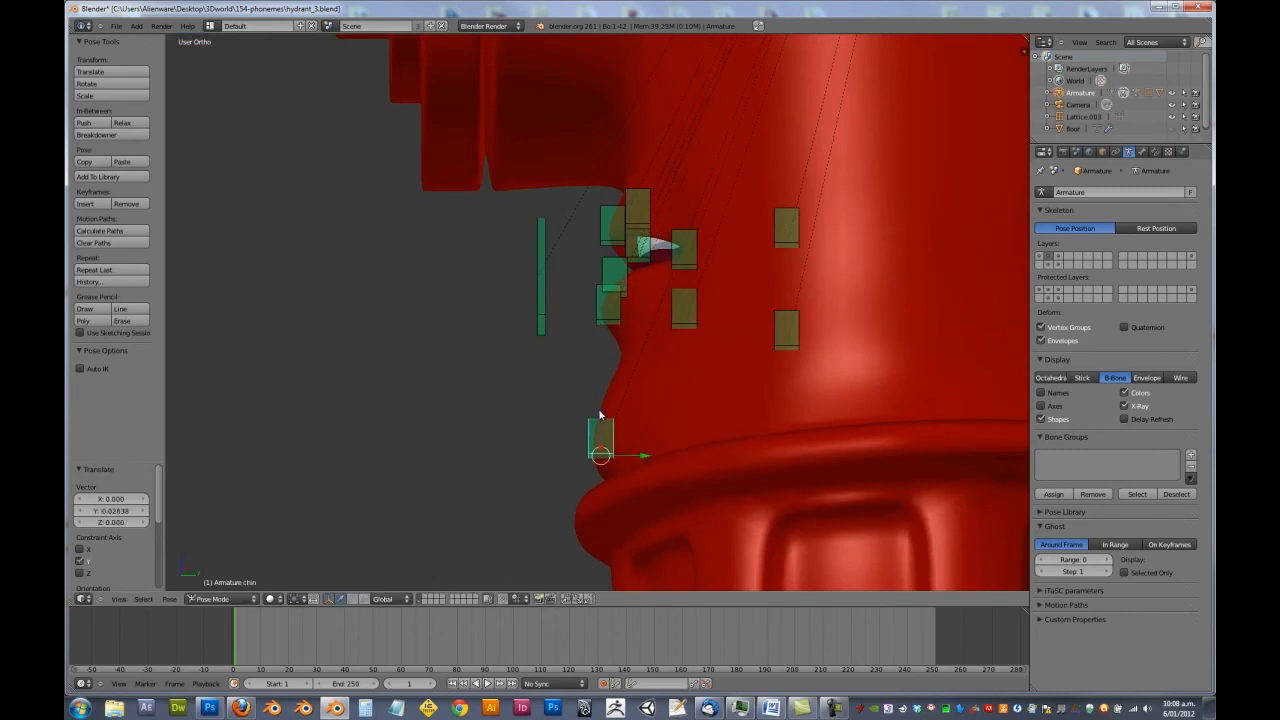
key(g)
key(z)
click(600, 418)
middle_drag(600, 418, 676, 399)
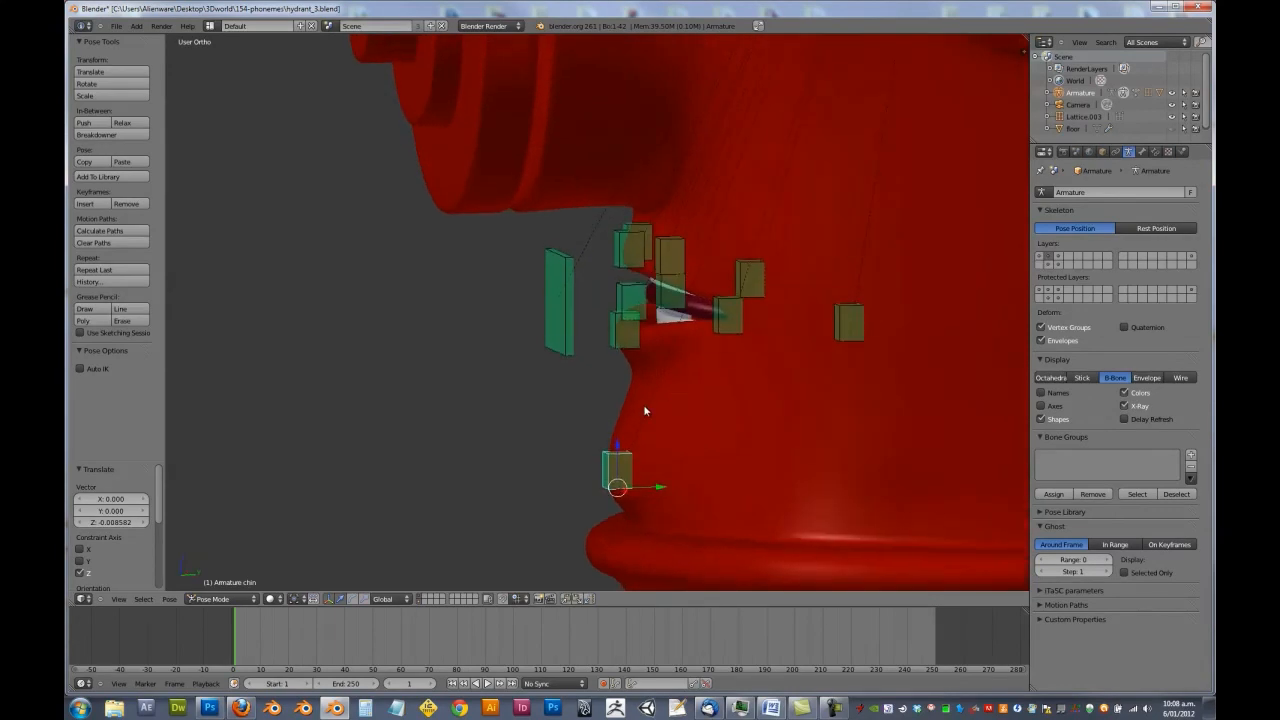
key(g)
key(z)
click(646, 413)
middle_drag(646, 413, 751, 401)
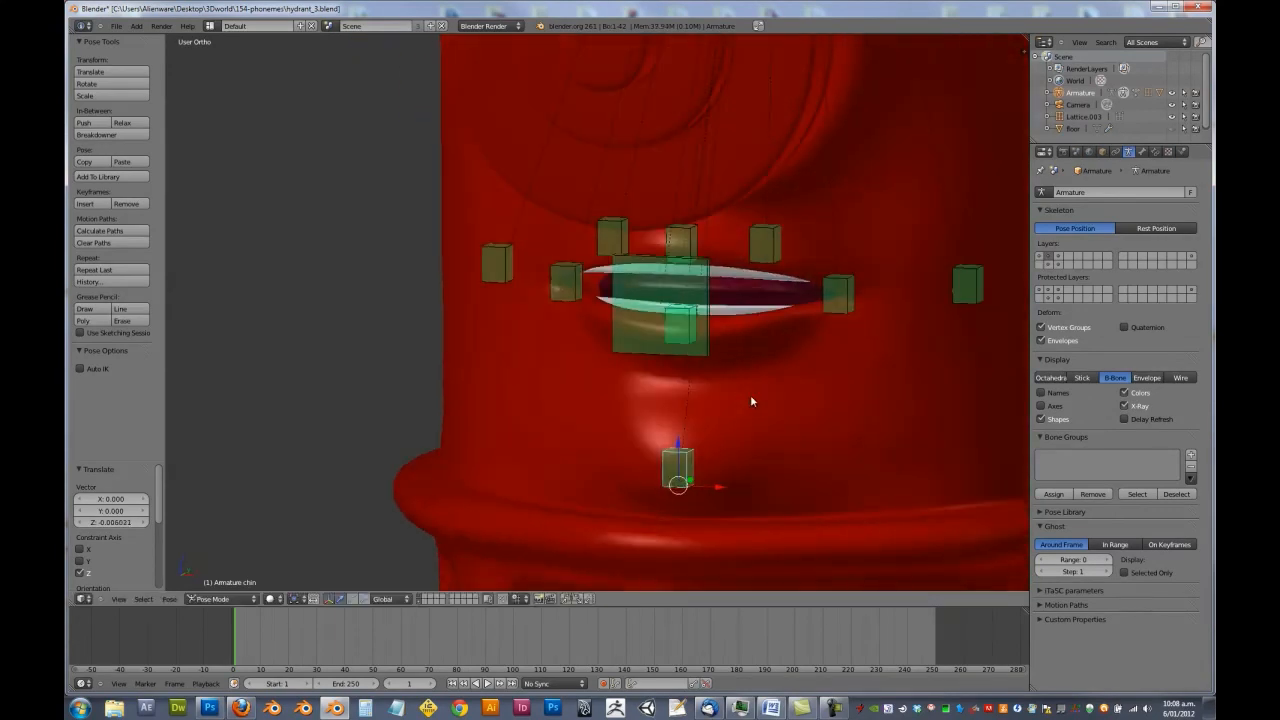
Save the tongue-forward pose of all mouth bones as a new named pose library entry, and clear all bone locations.
key(a)
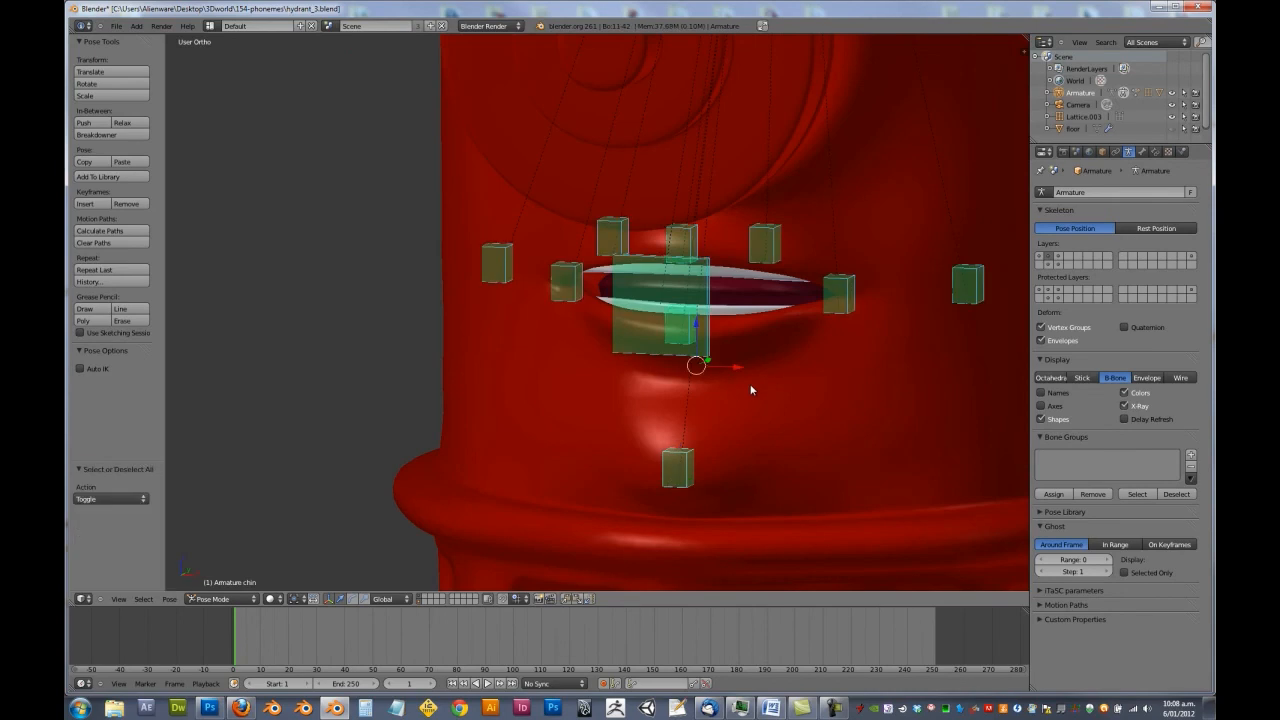
key(shift+l)
click(752, 389)
click(108, 525)
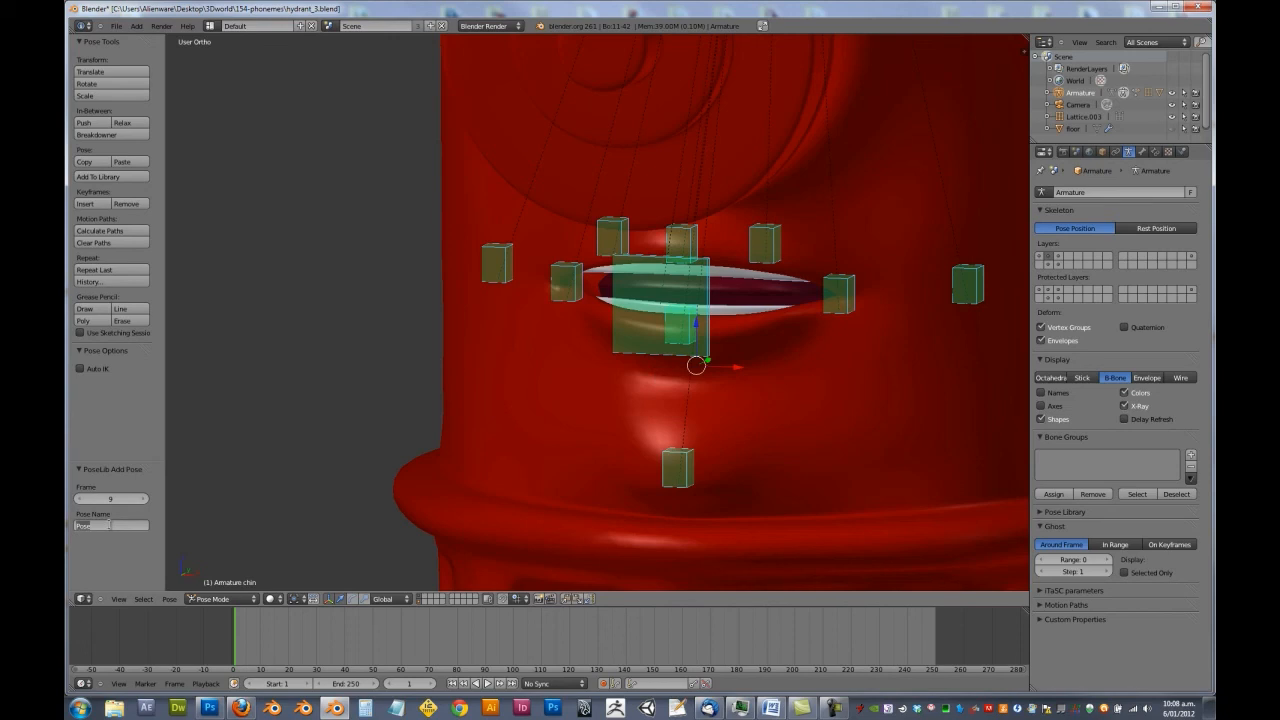
text(E)
text(he)
key(Return)
key(alt+g)
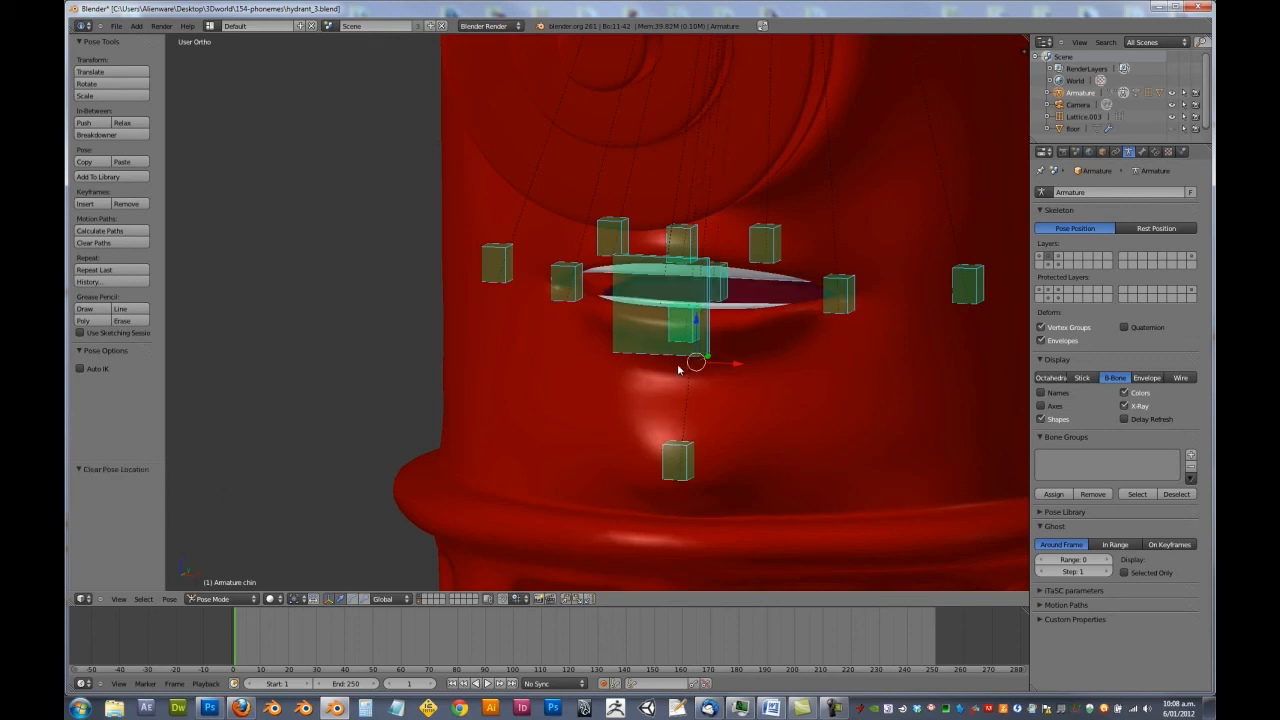
In the front view, raise the chin bone about 0.108 along the global Z axis to close the mouth.
key(KP_1)
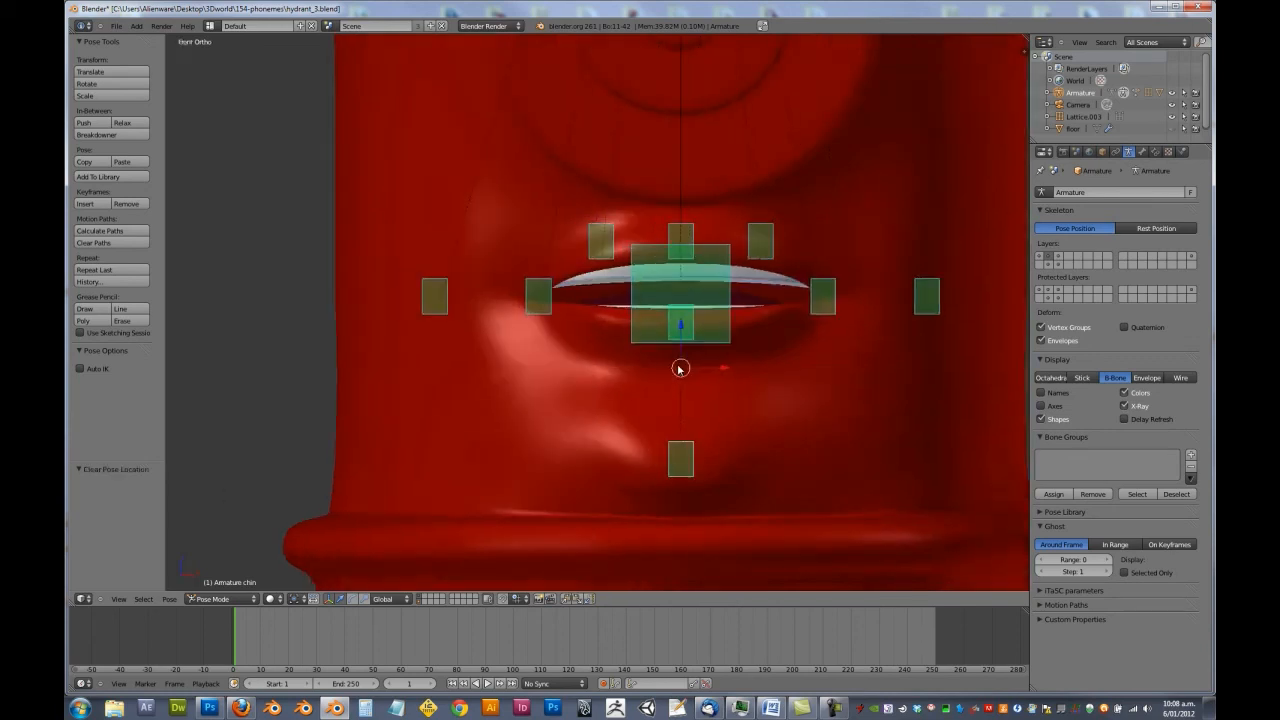
key(a)
right_click(686, 460)
key(g)
key(z)
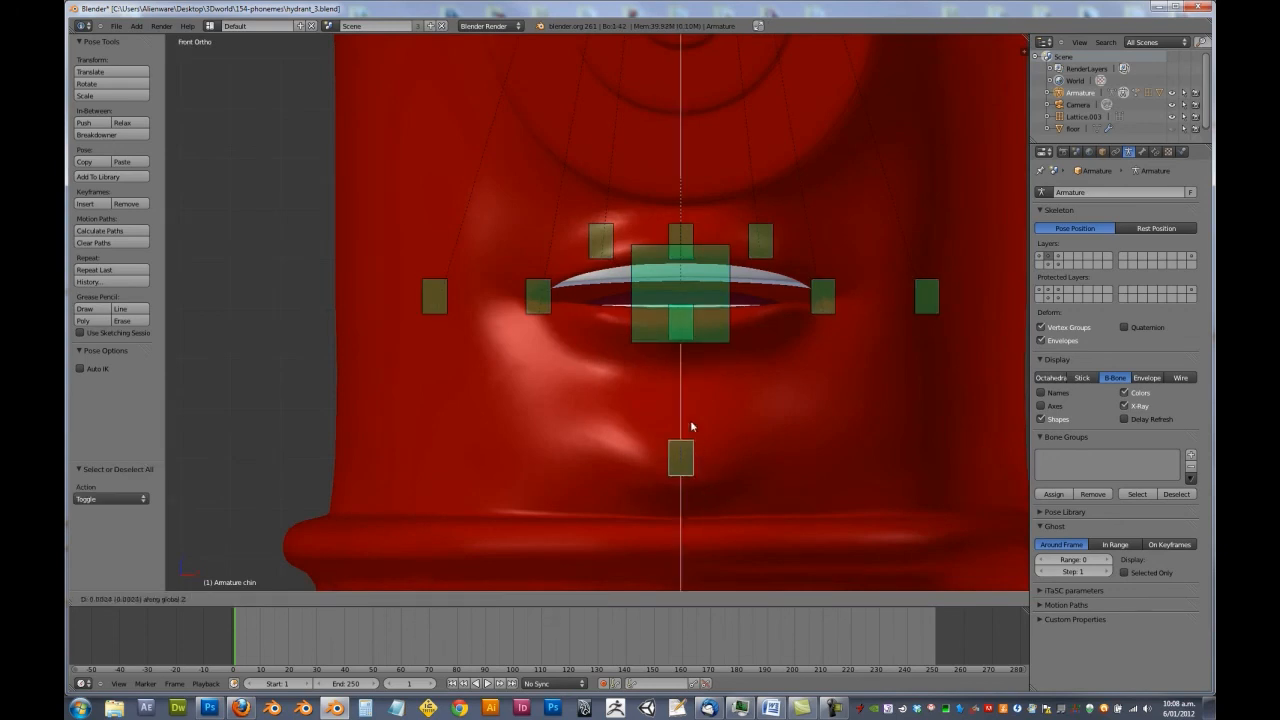
click(690, 408)
Raise both smile bones together about 0.011 along the global Z axis.
right_click(822, 297)
shift+right_click(533, 303)
key(g)
key(z)
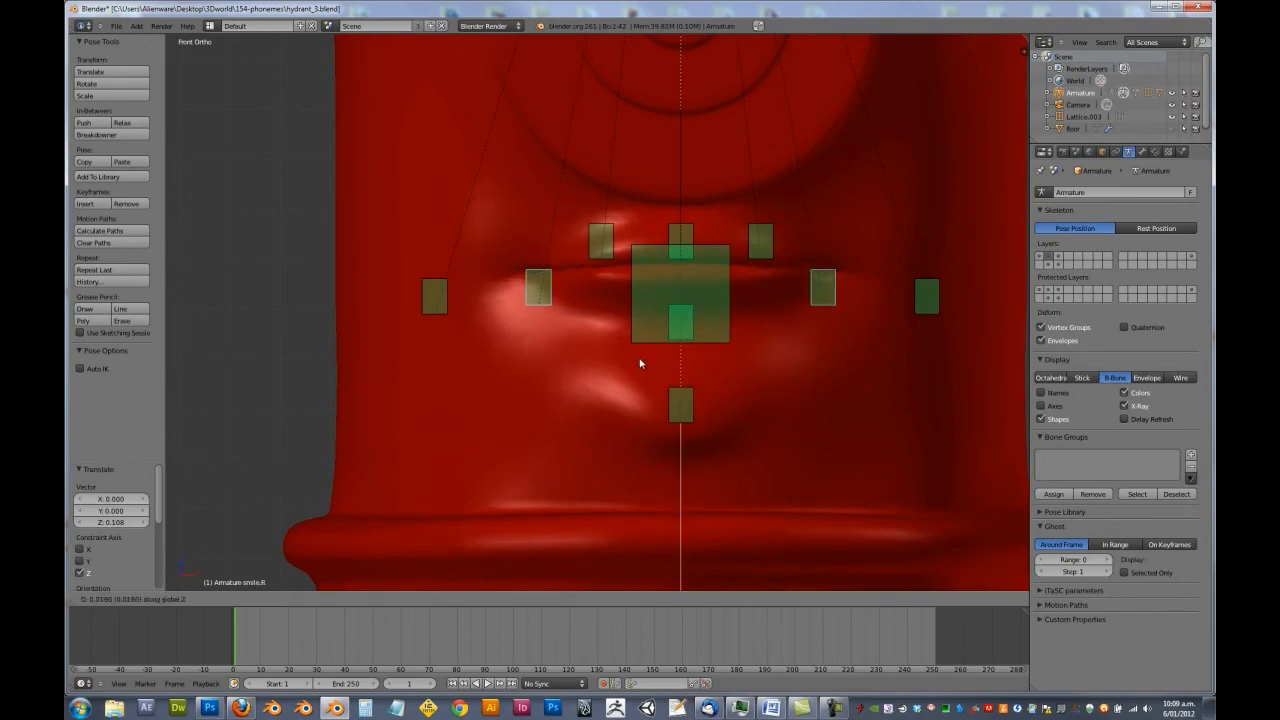
click(640, 367)
middle_drag(766, 343, 619, 338)
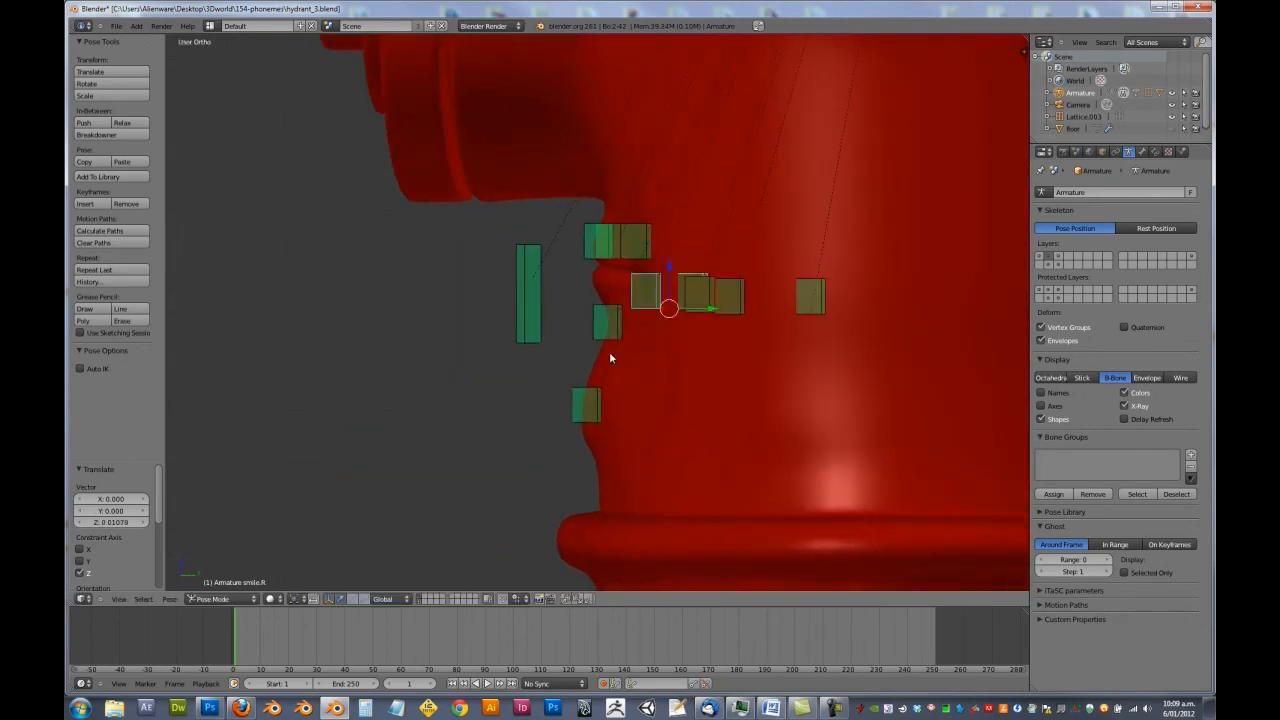
right_click(586, 399)
key(g)
key(z)
right_click(590, 380)
Raise the lip_bottom bone about 0.006 along the global Z axis.
right_click(602, 336)
key(g)
key(z)
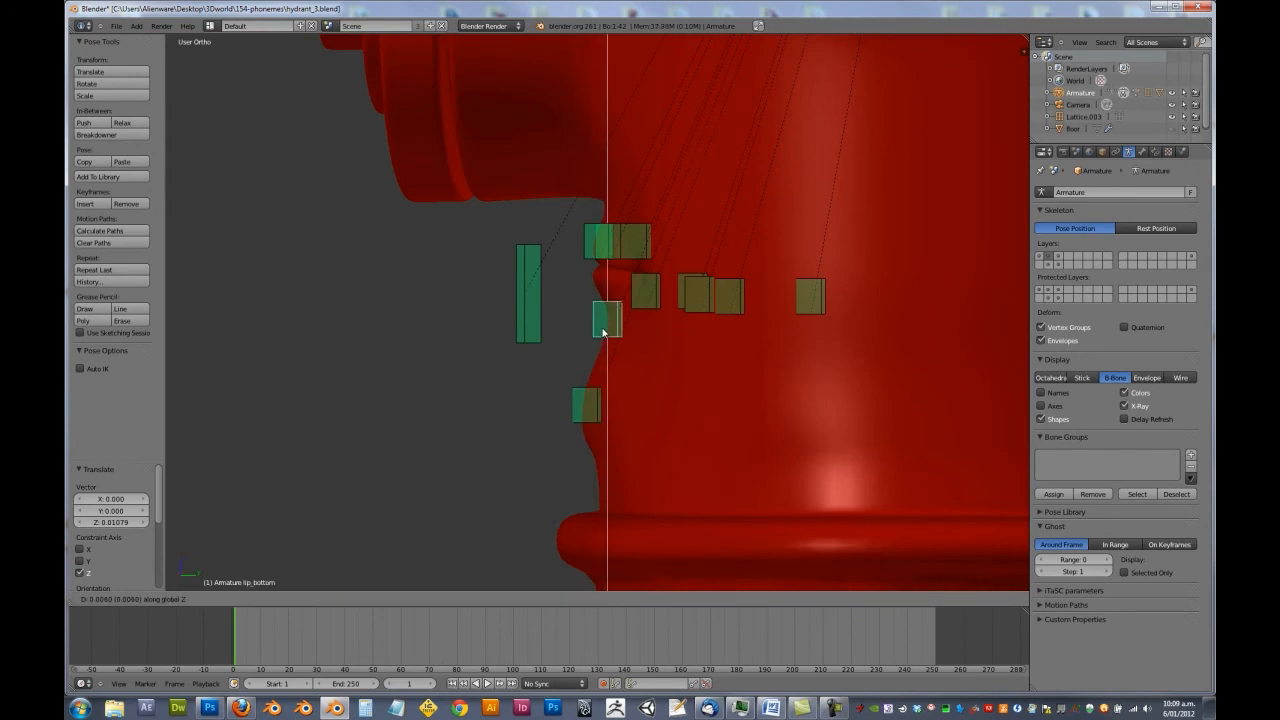
click(603, 332)
middle_drag(603, 332, 749, 329)
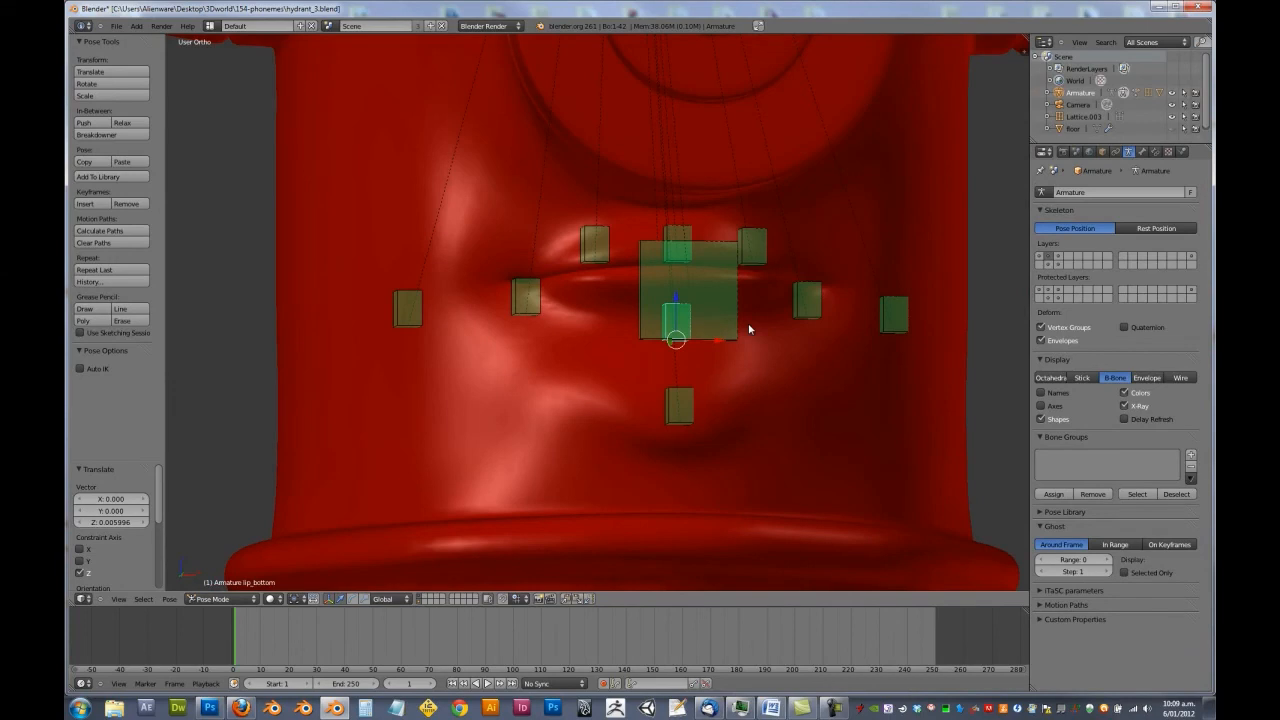
Save the closed-lip pose of all mouth bones as a new named pose library entry.
key(a)
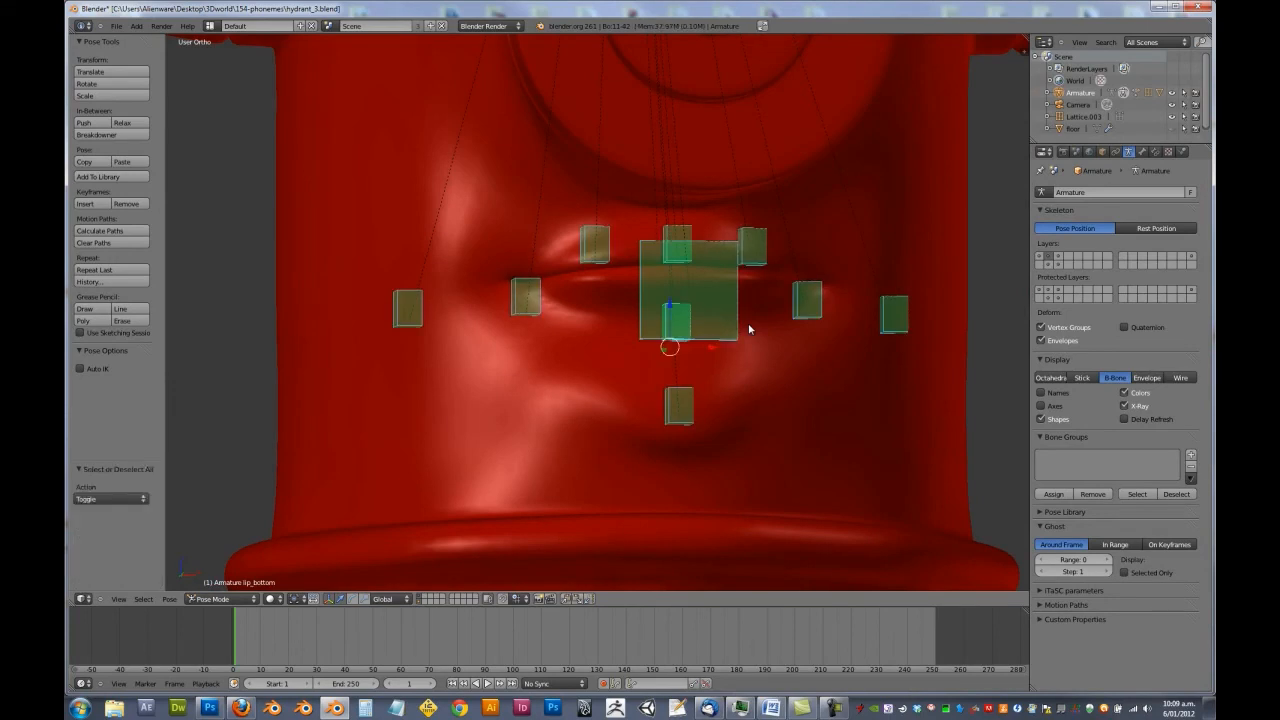
key(shift+l)
click(750, 328)
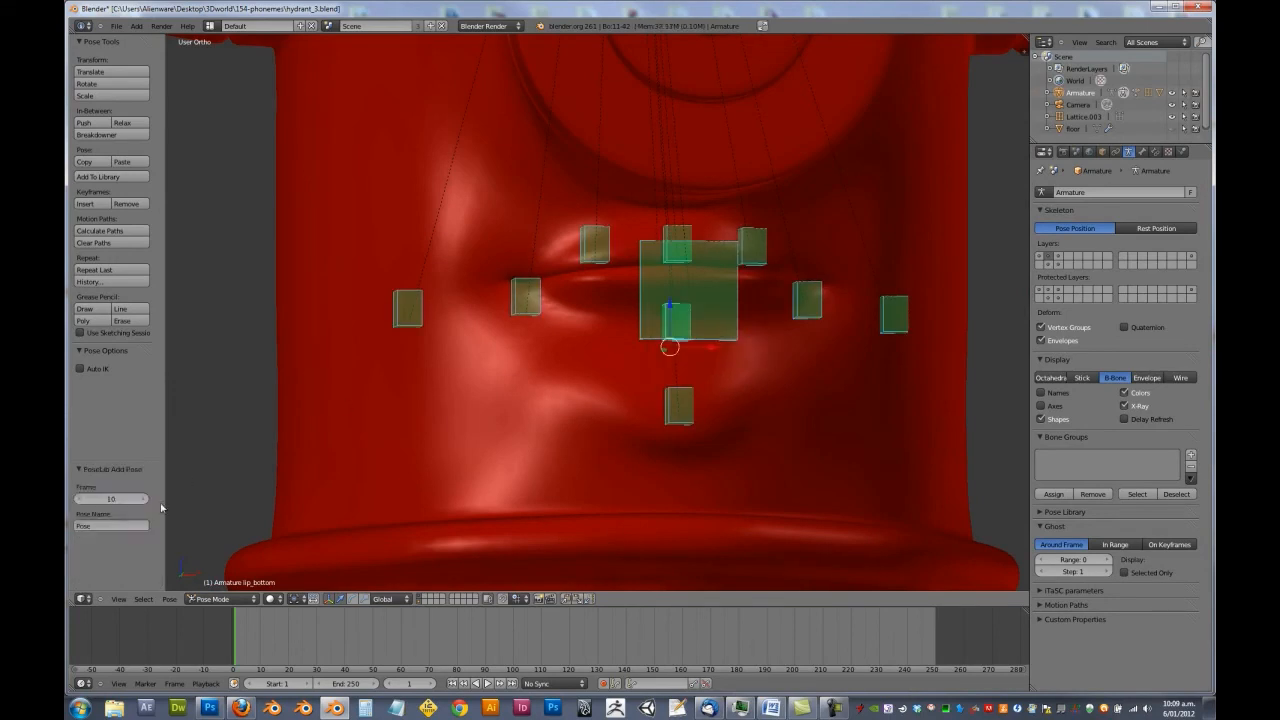
click(125, 524)
text(H)
key(Return)
Clear the pose locations of only the left and right smile bones, keeping the mouth closed.
middle_drag(190, 460, 705, 353)
key(a)
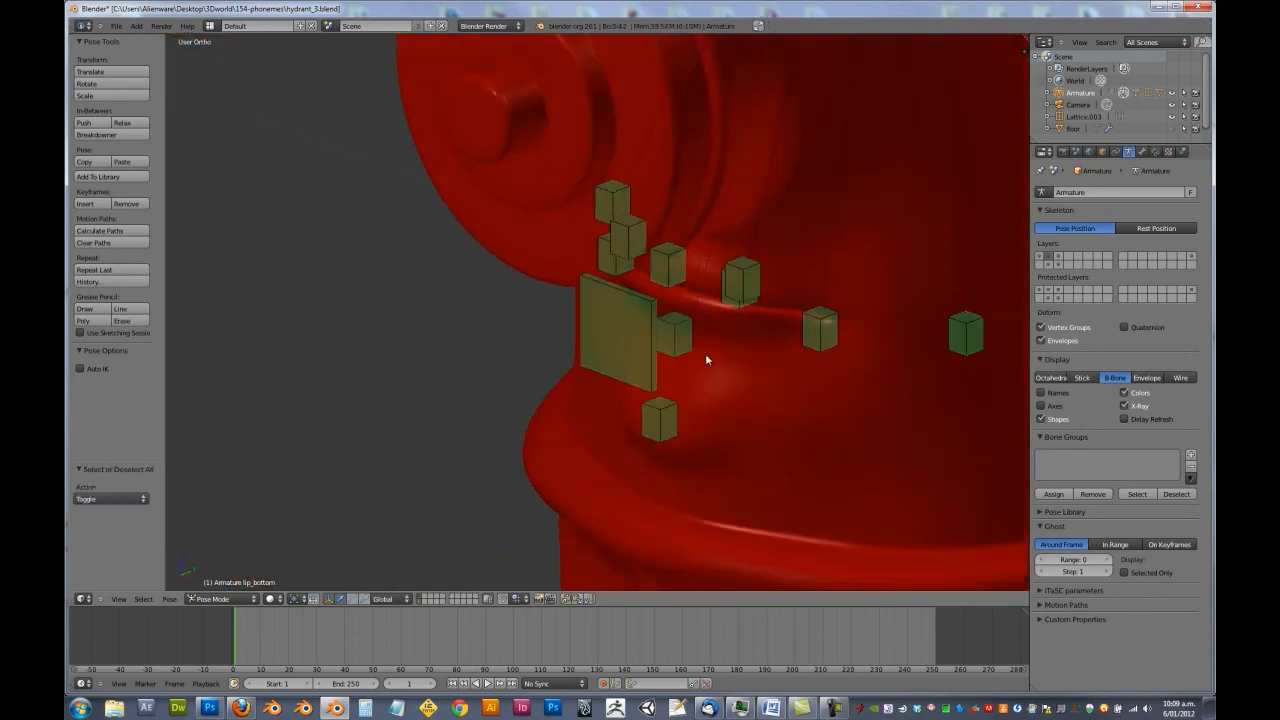
middle_drag(616, 379, 676, 358)
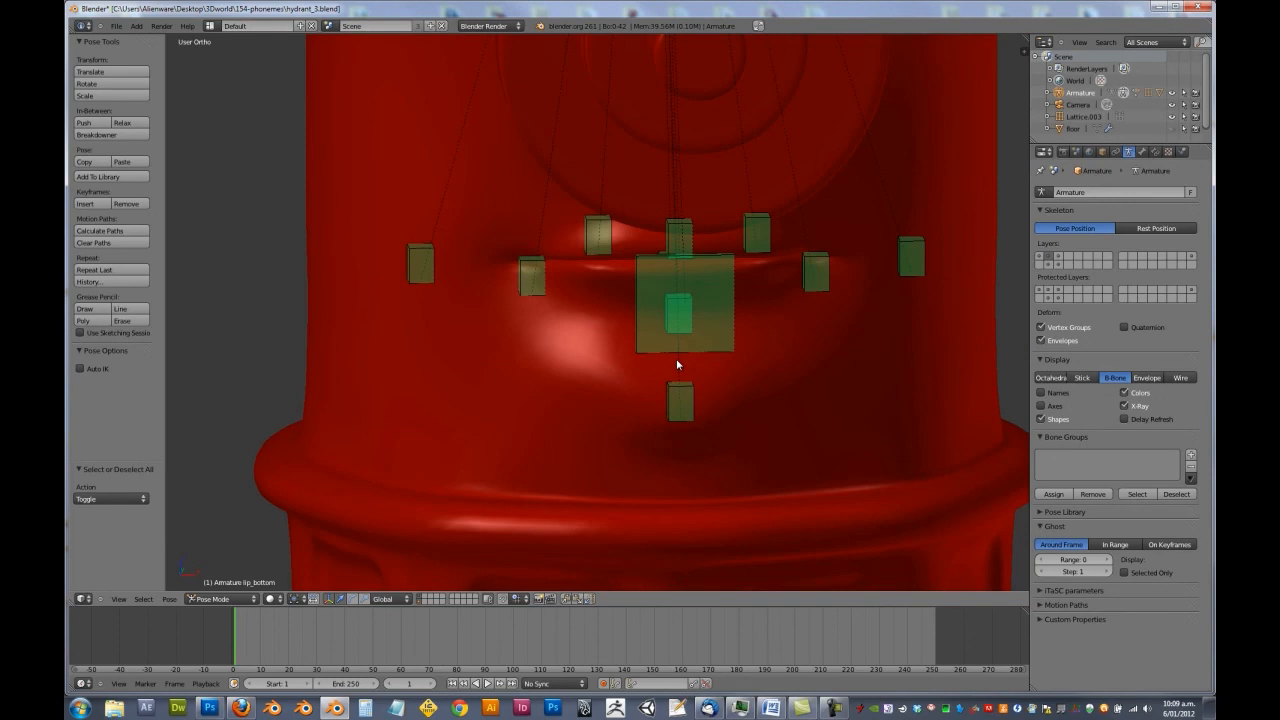
right_click(529, 277)
shift+right_click(823, 277)
middle_drag(760, 349, 773, 314)
key(alt+g)
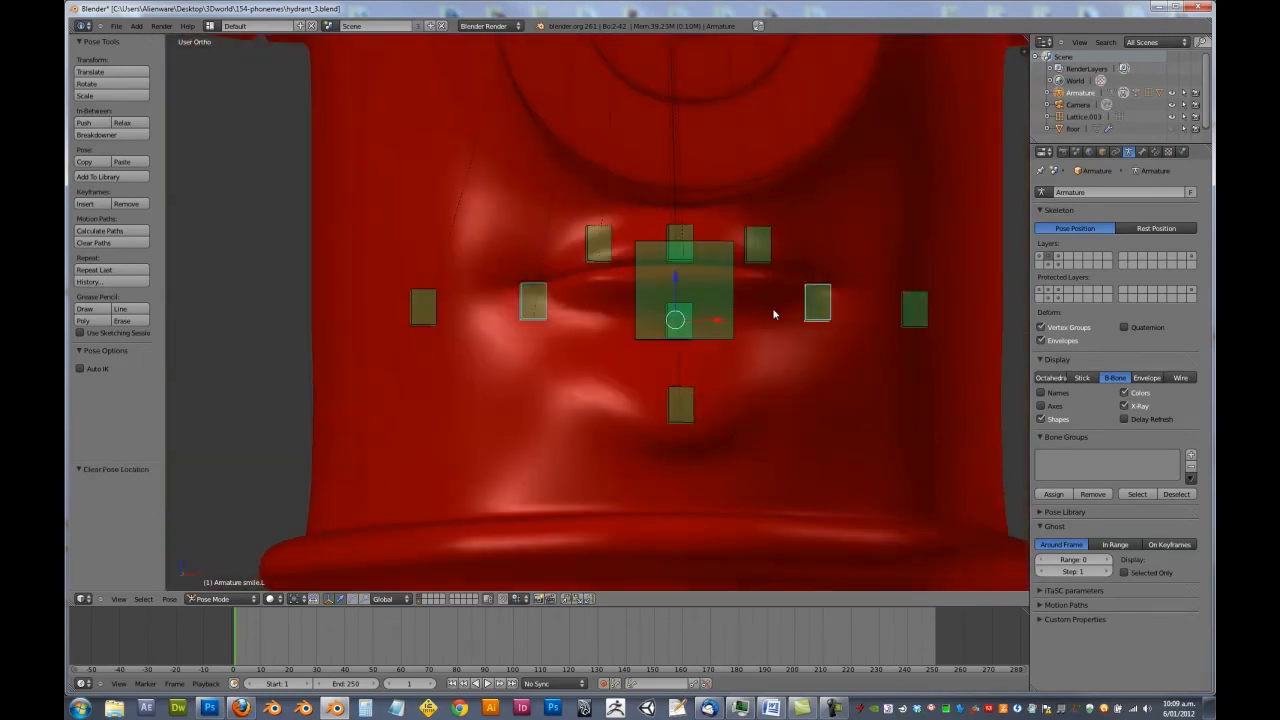
middle_drag(771, 314, 666, 336)
scroll(745, 312, down, 3)
scroll(750, 317, down, 4)
scroll(666, 334, up, 7)
mouse_move(569, 332)
middle_down()
mouse_move(710, 307)
mouse_move(571, 309)
middle_up()
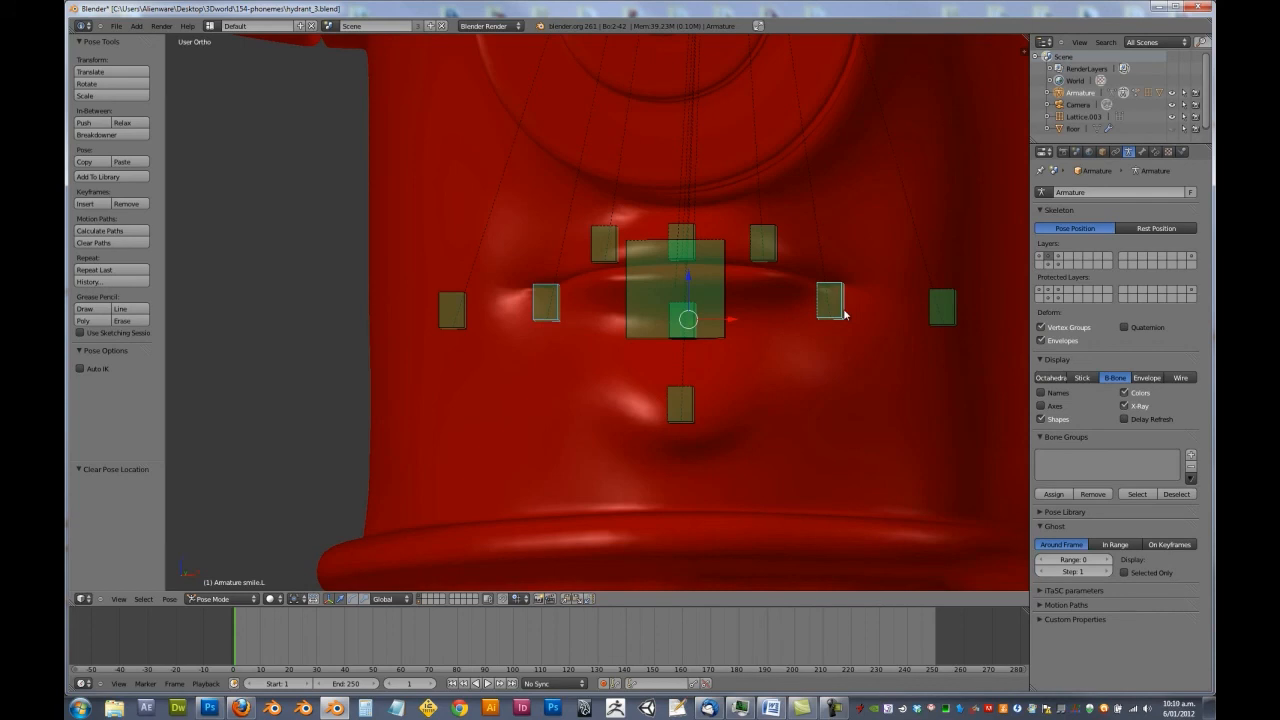
Save the pose of all mouth bones as a new pose library entry named rest, and clear all bone locations.
key(a)
key(a)
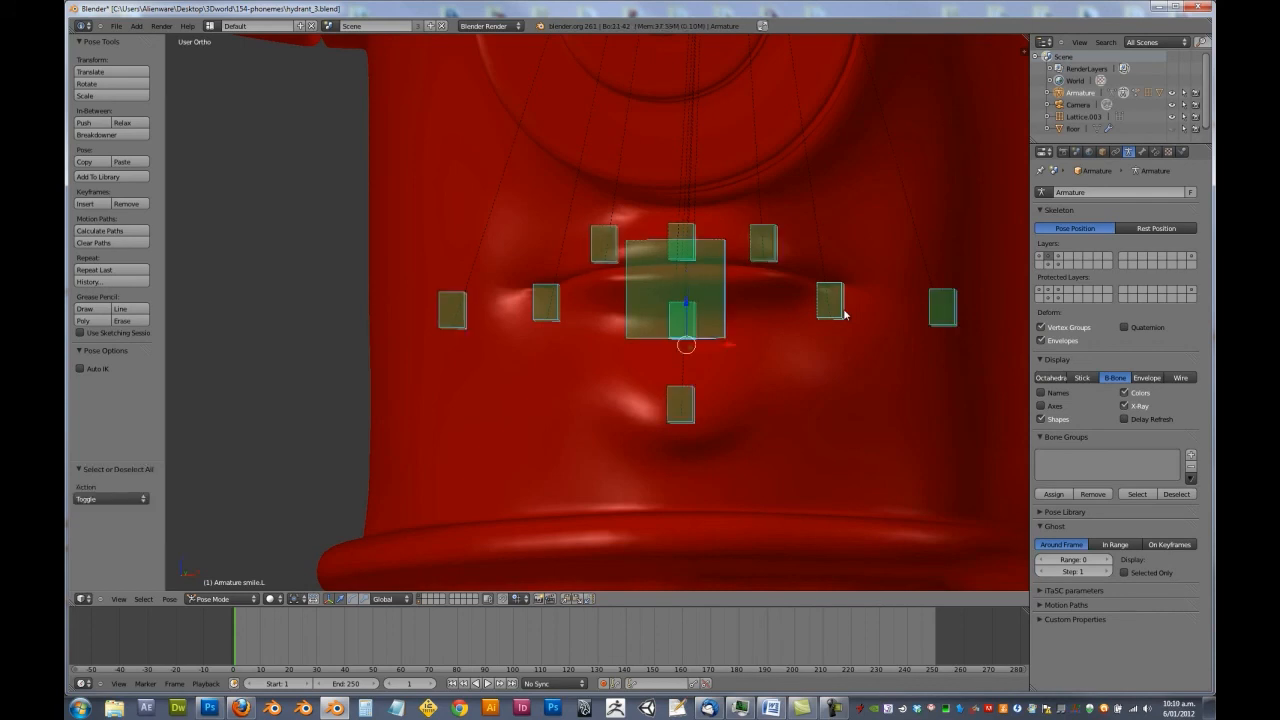
key(shift+l)
click(845, 312)
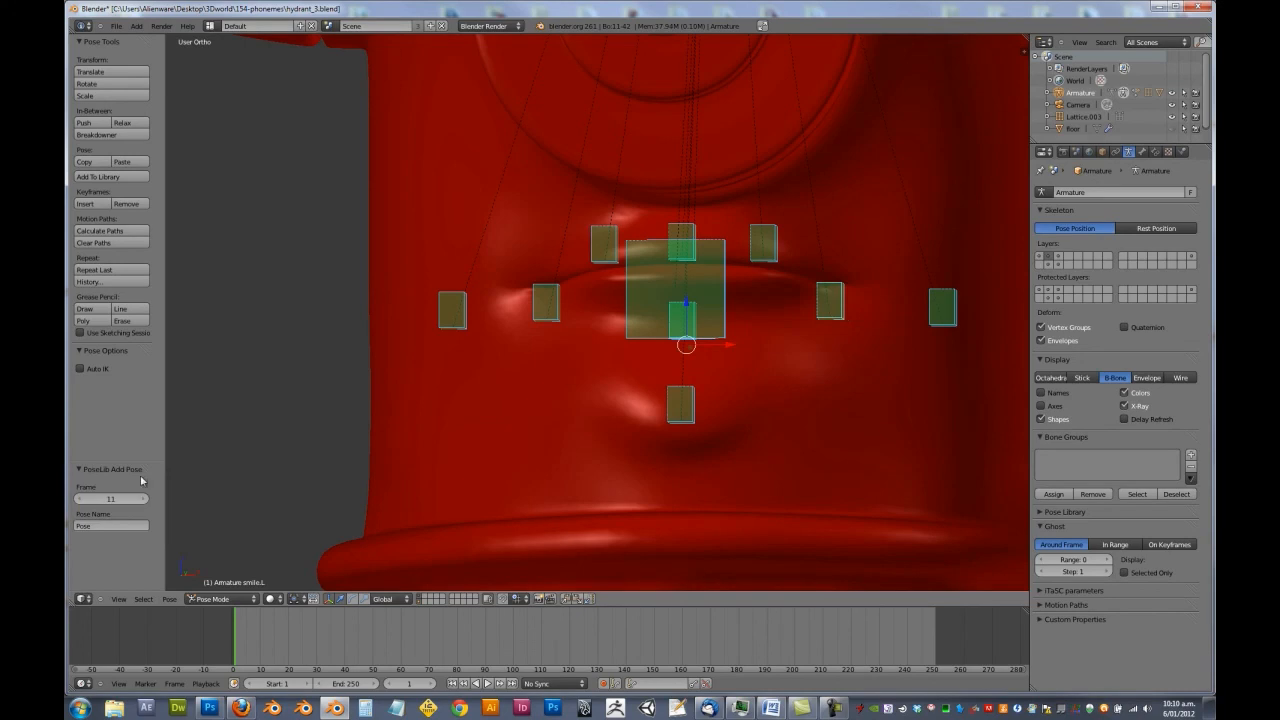
click(98, 525)
key(BackSpace)
text(rest)
key(Return)
middle_drag(757, 265, 706, 311)
key(alt+g)
Lower only the chin bone slightly along the global Z axis to open the mouth.
scroll(725, 314, down, 5)
key(a)
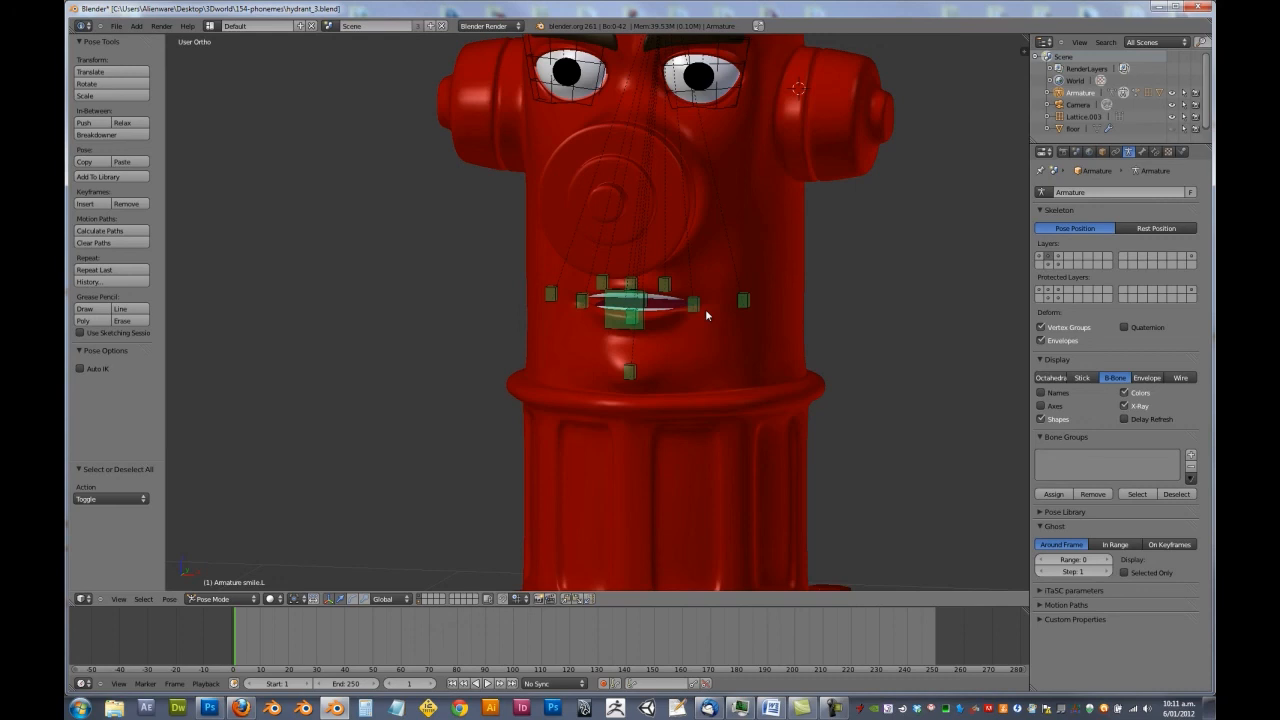
right_click(630, 371)
scroll(635, 372, up, 5)
key(g)
key(z)
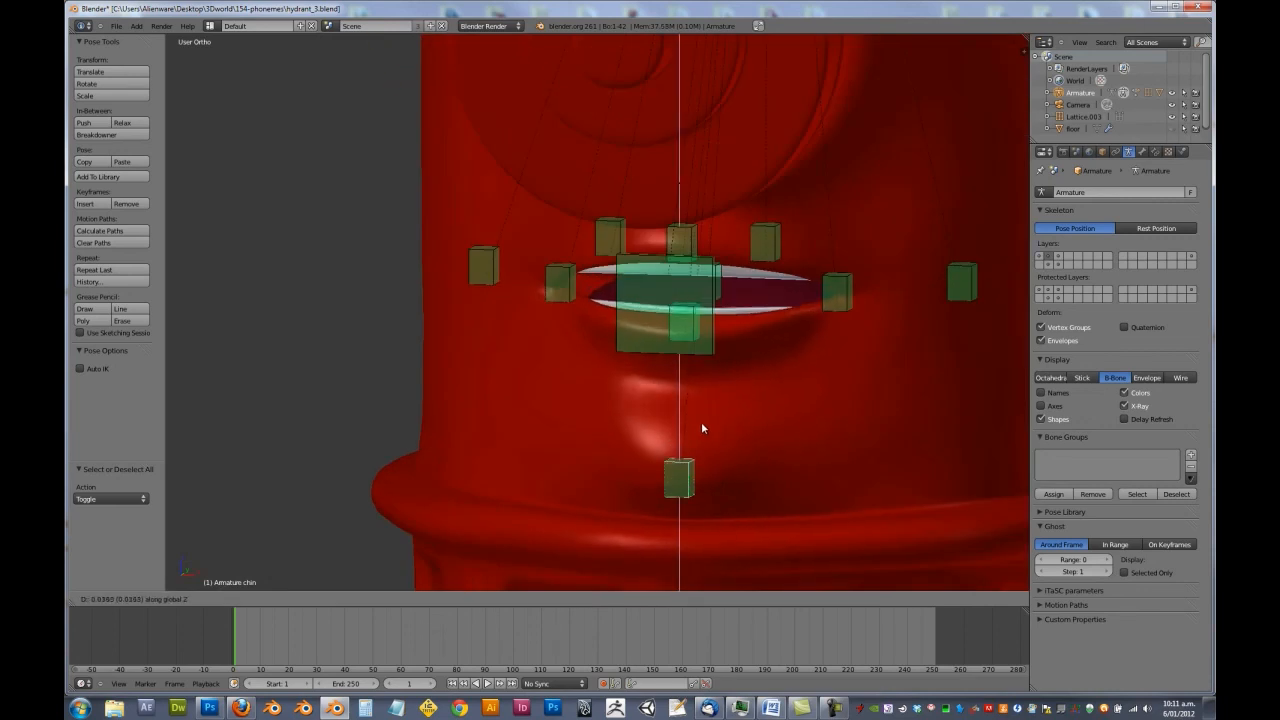
click(698, 412)
Move the Ooh-Ee bone back about 0.144 along the global Y axis to widen the mouth.
middle_drag(687, 376, 641, 328)
right_click(641, 328)
key(g)
key(y)
click(760, 346)
Select both smile bones and raise them about 0.018 along the global Z axis.
right_click(791, 332)
middle_drag(555, 411, 685, 370)
shift+right_click(557, 304)
key(g)
key(z)
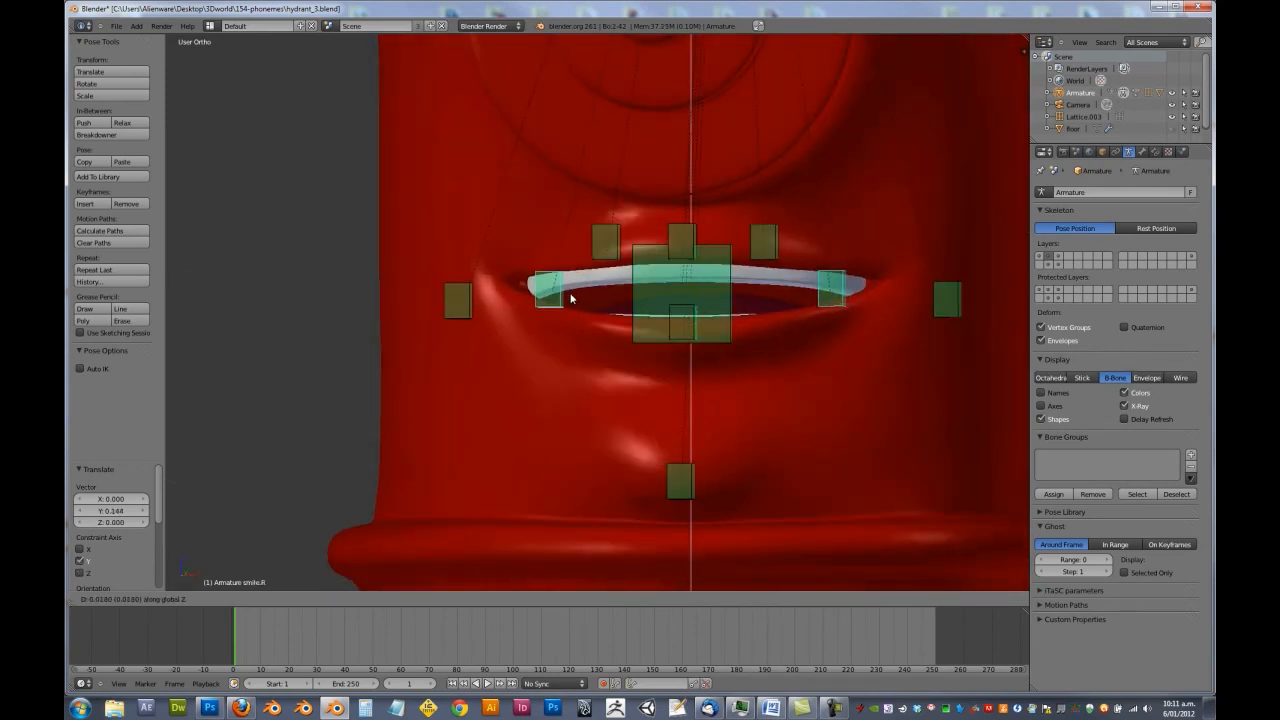
click(570, 292)
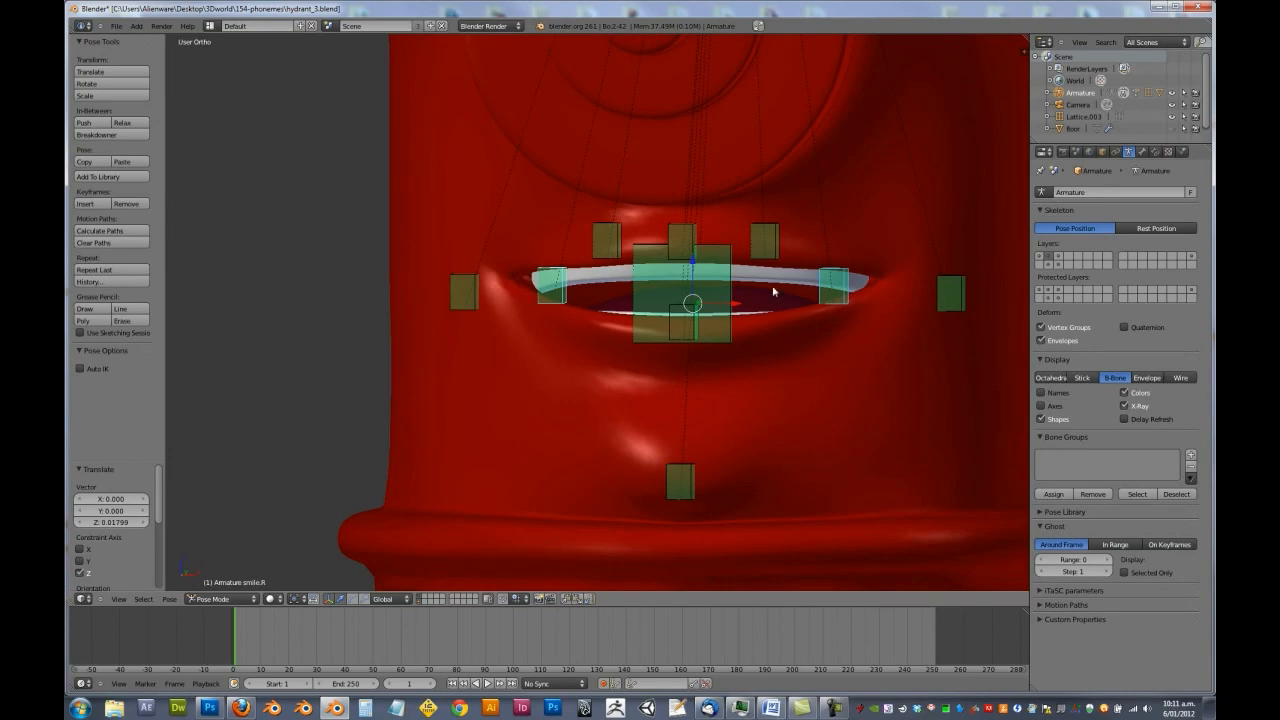
Lower the two selected smile bones about 0.030 along the global Z axis.
key(g)
key(z)
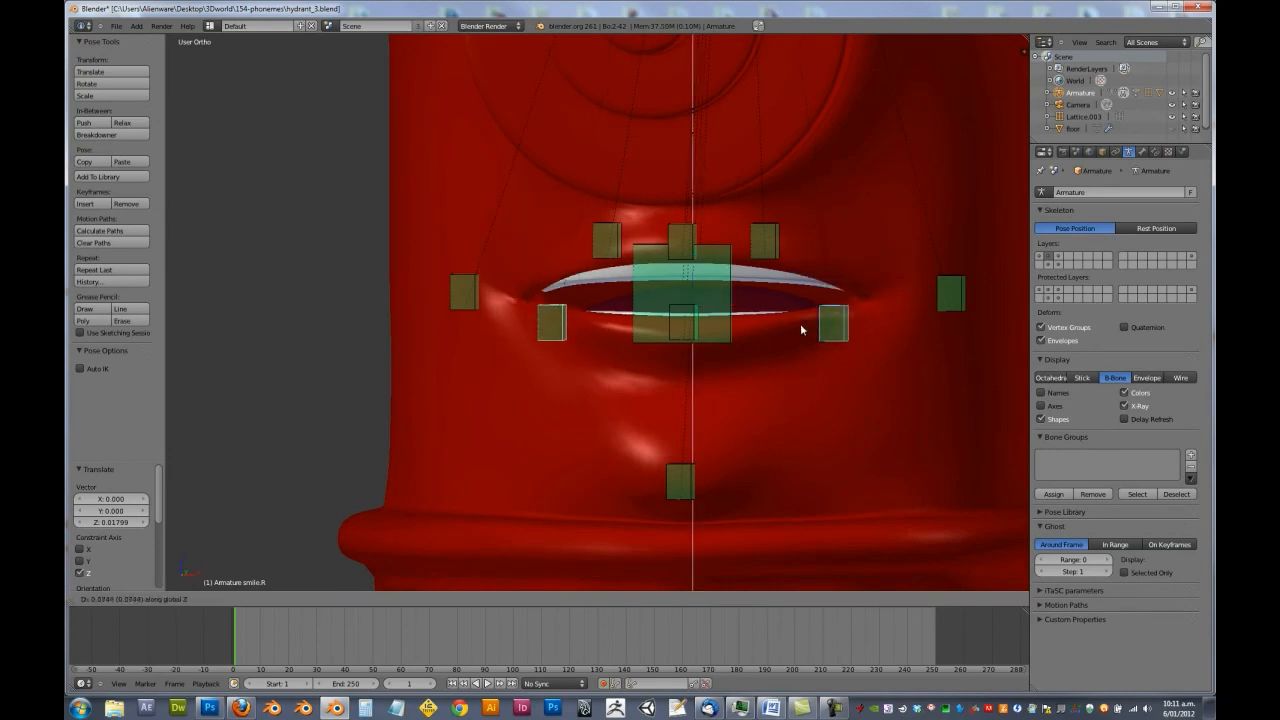
click(805, 315)
middle_drag(805, 315, 789, 366)
middle_drag(589, 332, 557, 312)
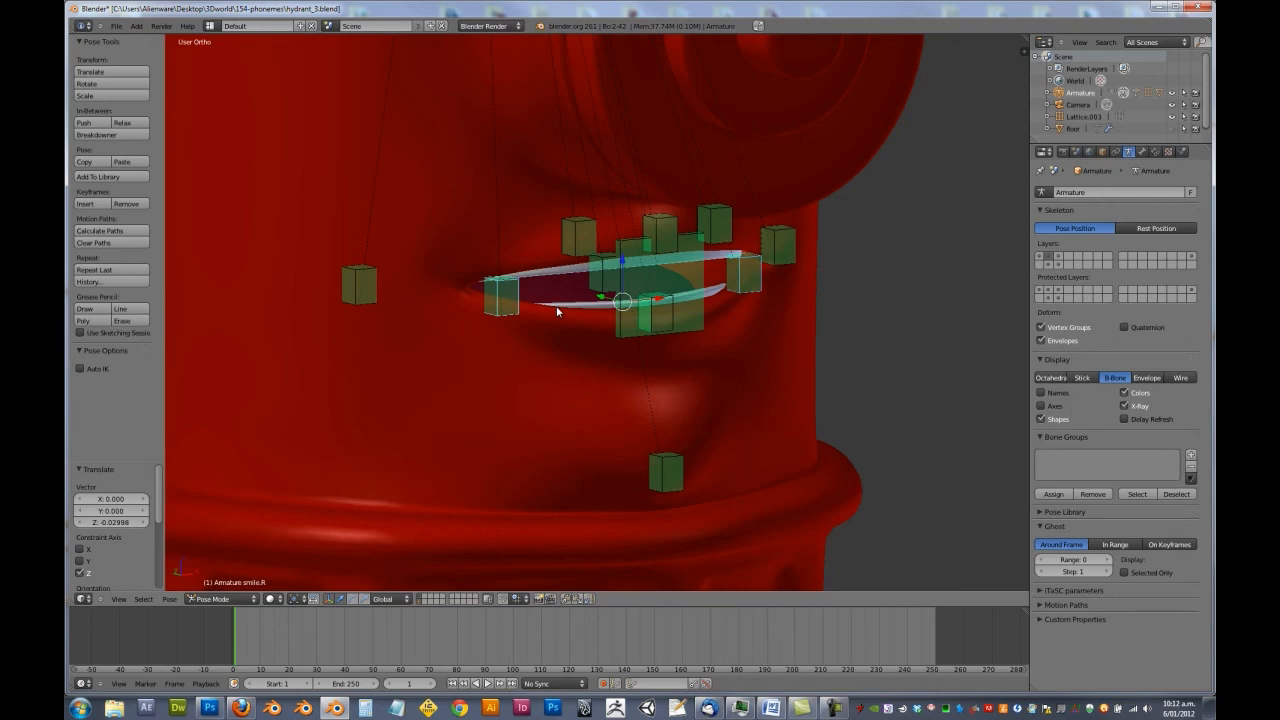
Select all the mouth bones and check the wide mouth shape on the whole hydrant.
key(a)
key(a)
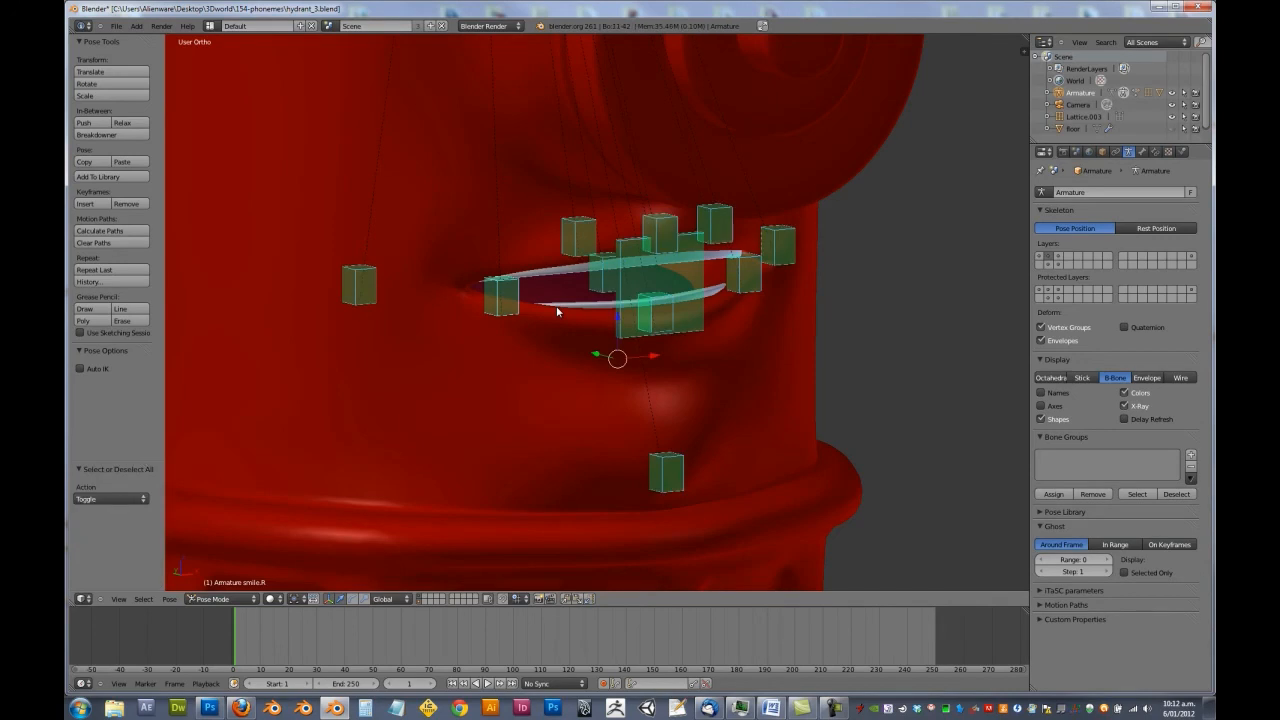
scroll(557, 312, down, 5)
middle_drag(557, 312, 521, 373)
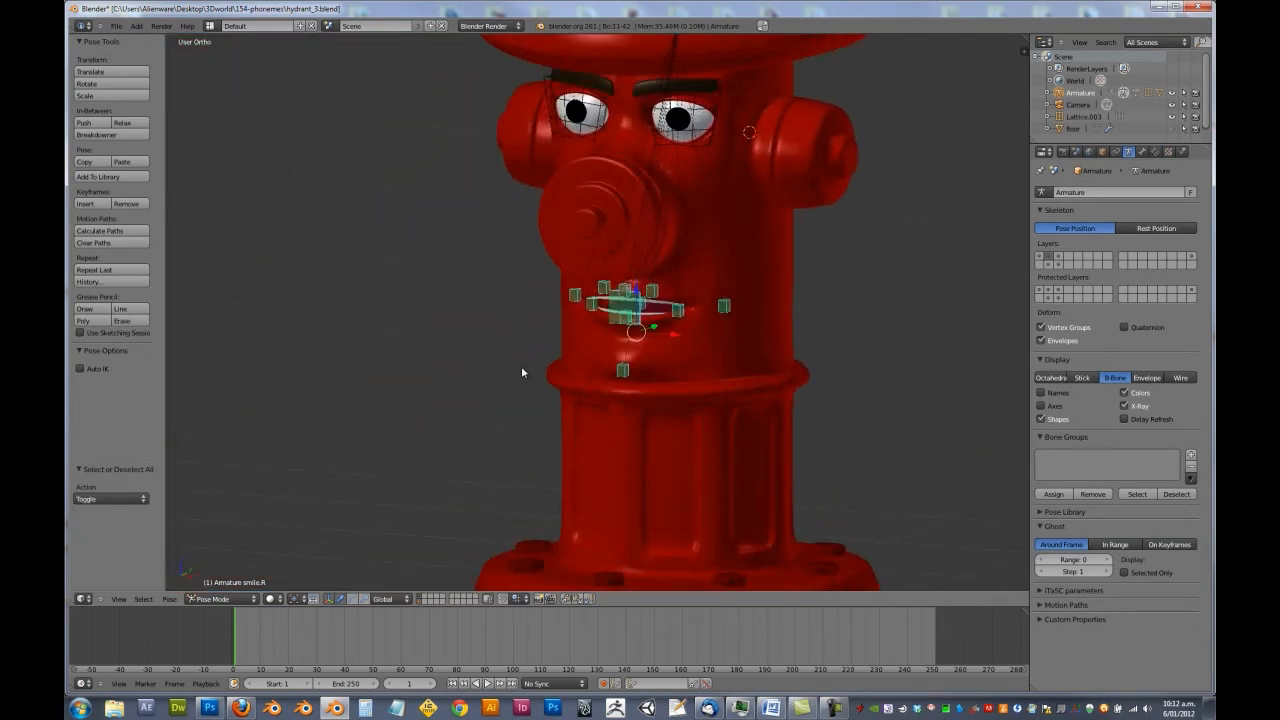